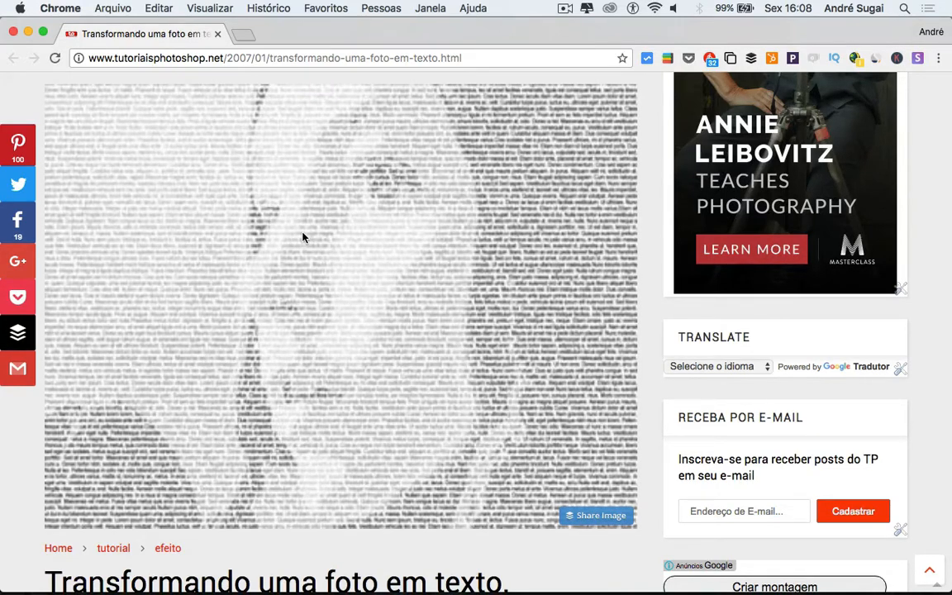
# Read the first part of the photo-to-text tutorial, covering the source photo, Channel Mixer and text formatting settings.
pyautogui.scroll(-5, 307, 295)
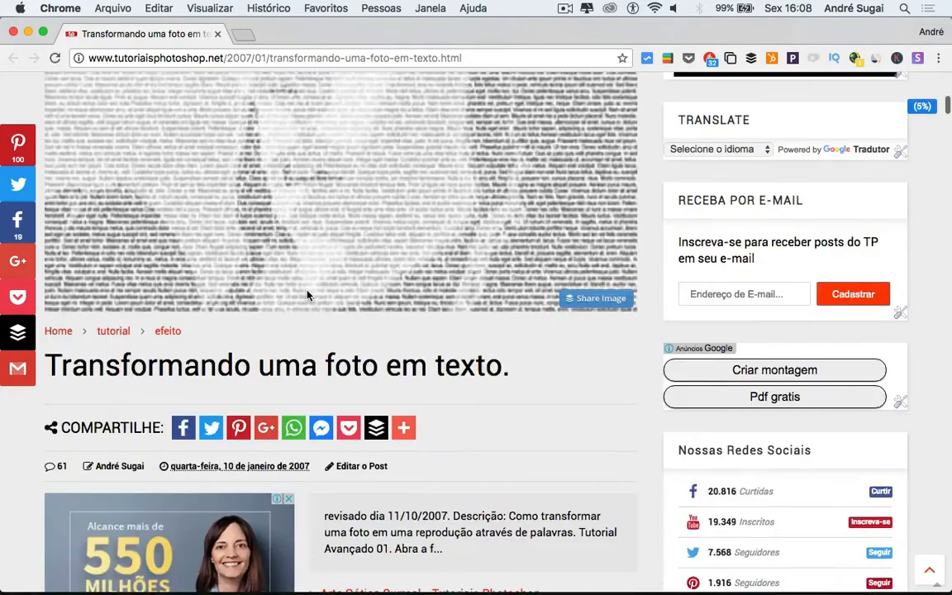
pyautogui.scroll(-7, 307, 296)
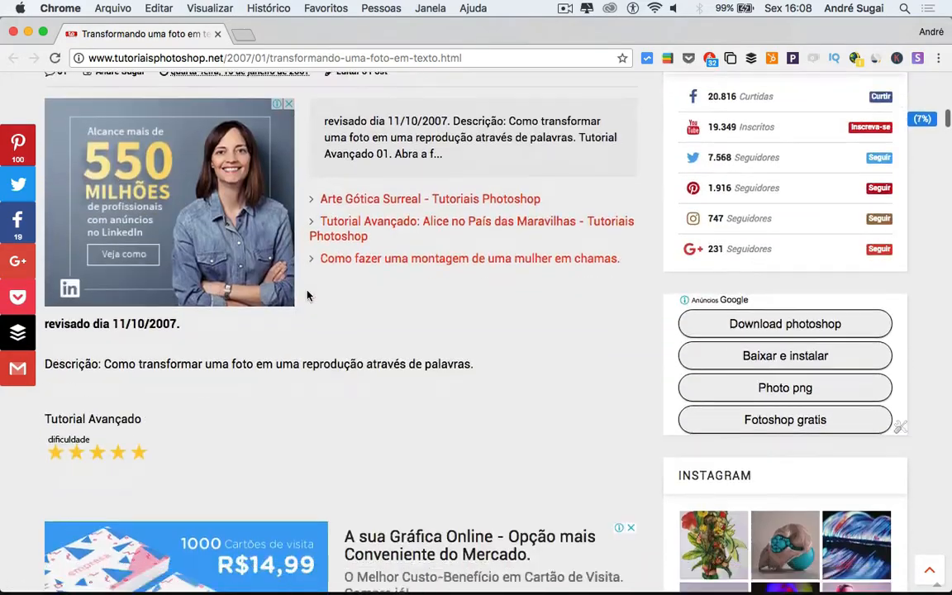
pyautogui.scroll(-4, 308, 295)
pyautogui.press('alt')
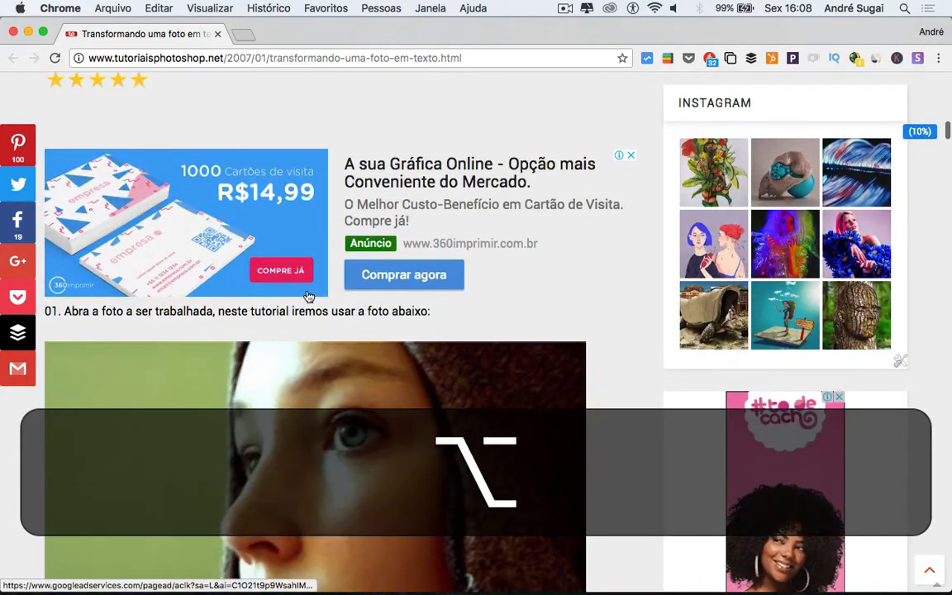
pyautogui.scroll(-3, 308, 295)
pyautogui.hotkey('alt', 'Down')
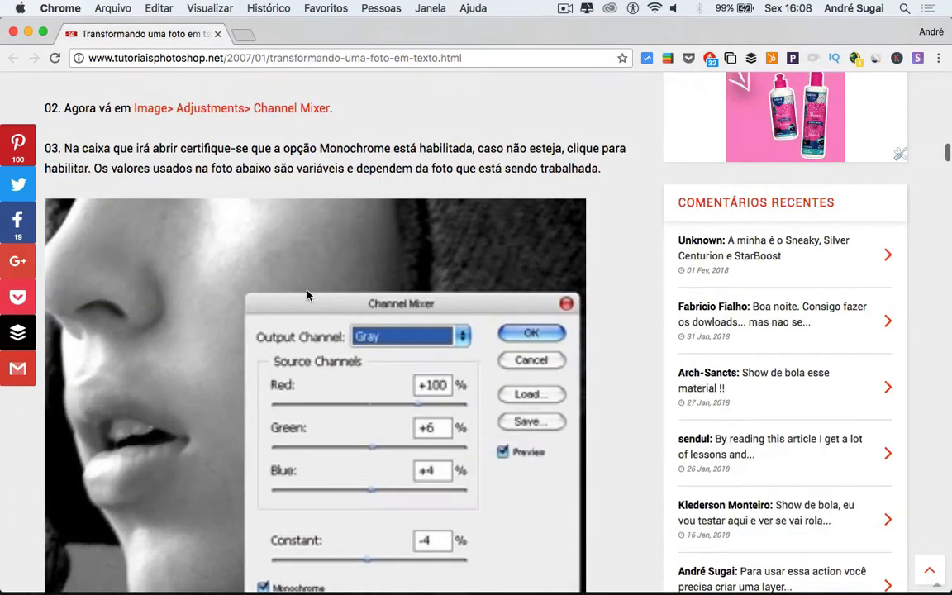
pyautogui.hotkey('alt', 'Down')
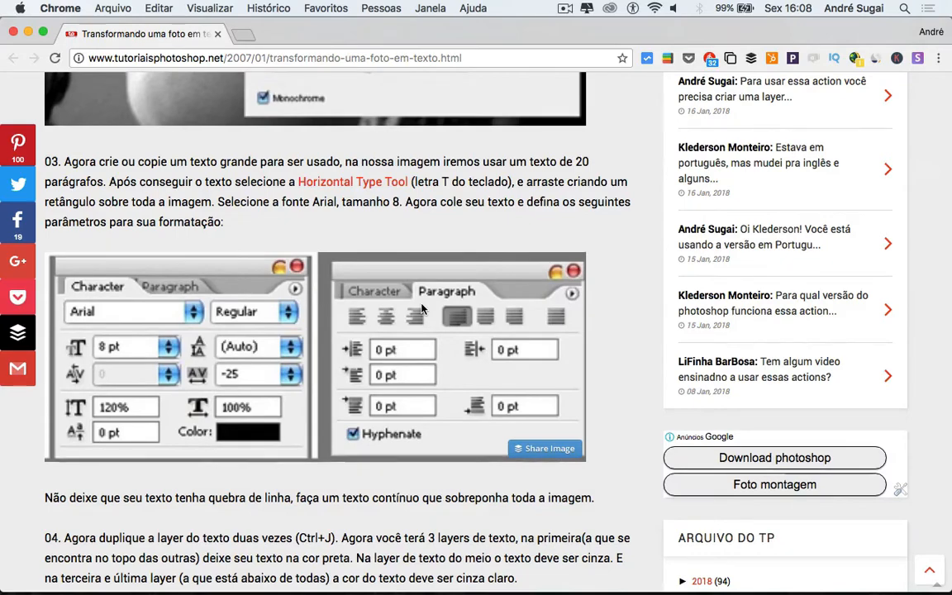
pyautogui.press('alt')
pyautogui.hotkey('alt', 'Down')
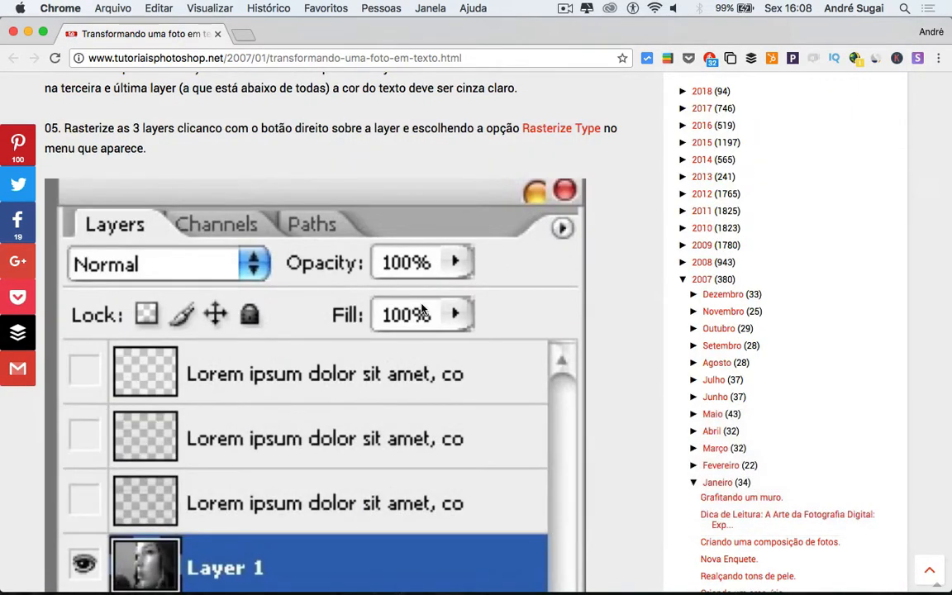
# Read the rest of the tutorial, covering the text layers, the Color Range selections and the final result image.
pyautogui.scroll(-3, 440, 313)
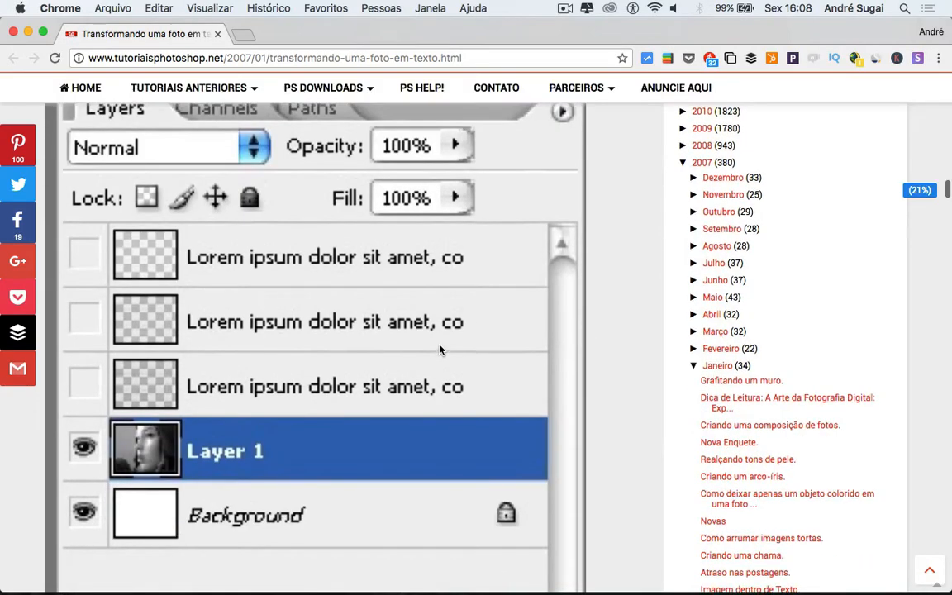
pyautogui.hotkey('alt', 'Down')
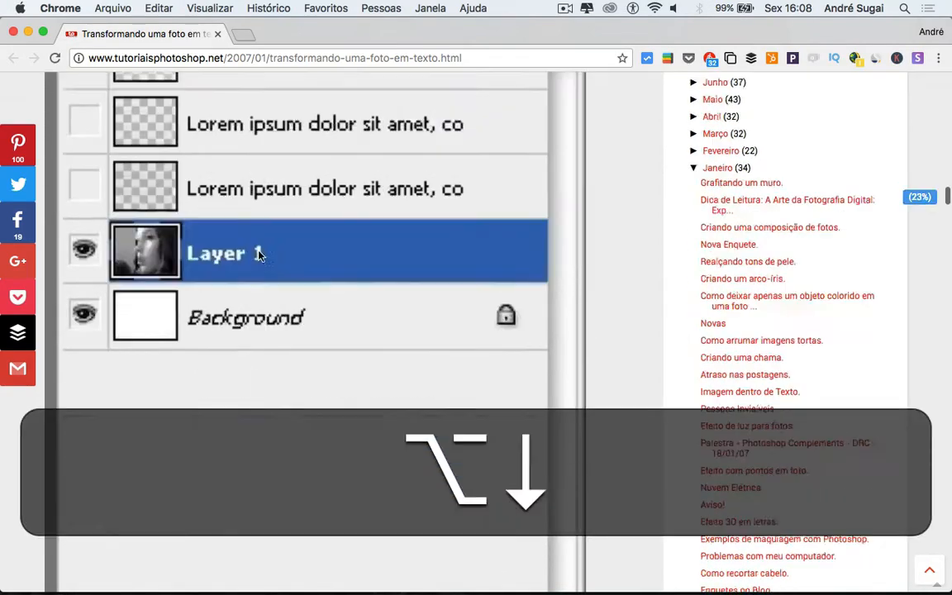
pyautogui.hotkey('alt', 'Down')
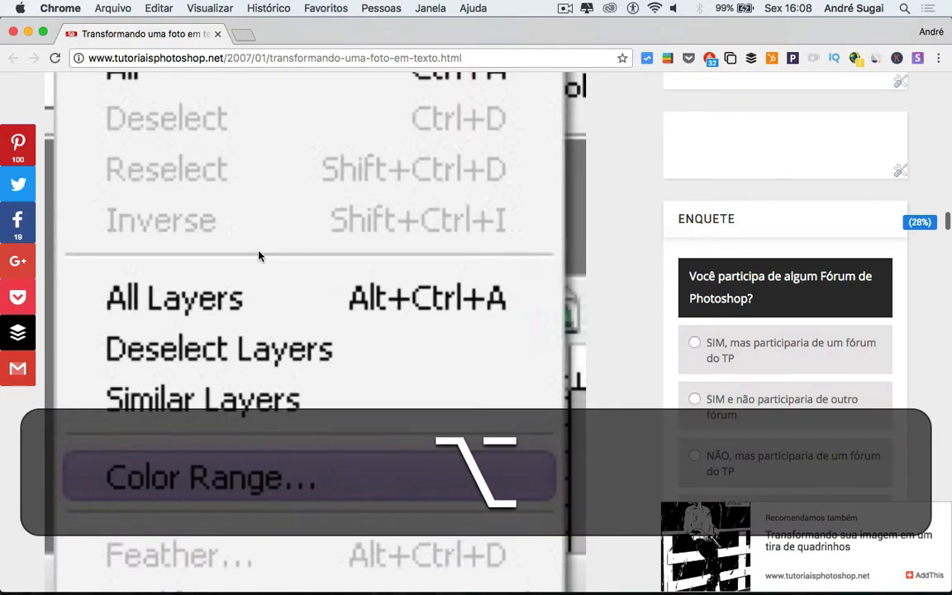
pyautogui.hotkey('alt', 'Down')
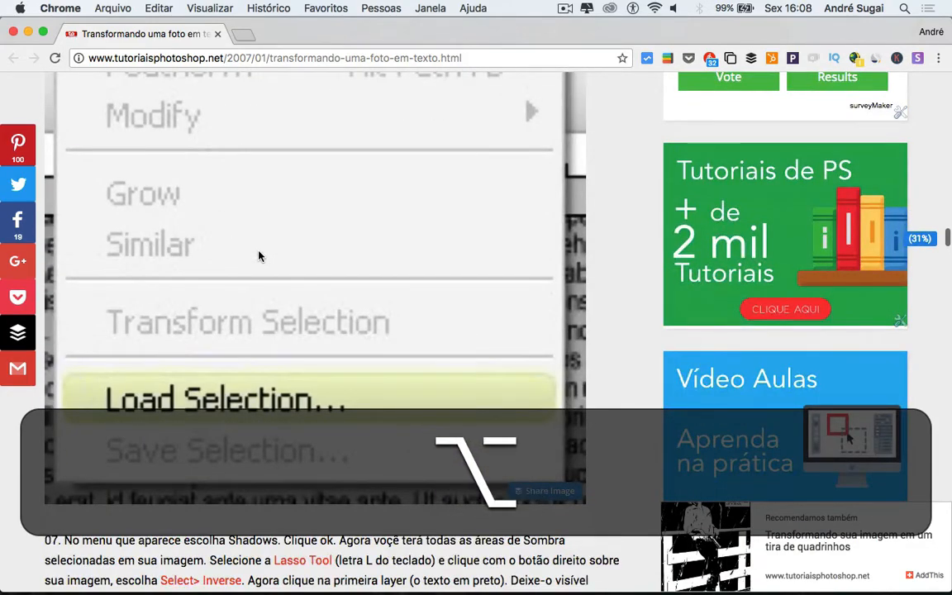
pyautogui.hotkey('alt', 'Down')
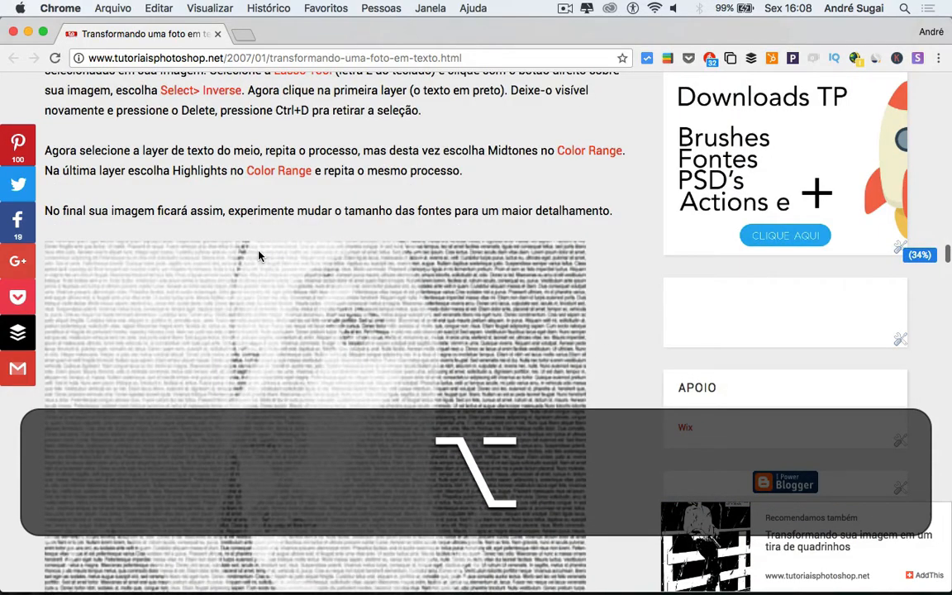
pyautogui.hotkey('alt', 'Down')
pyautogui.hotkey('alt', 'Up')
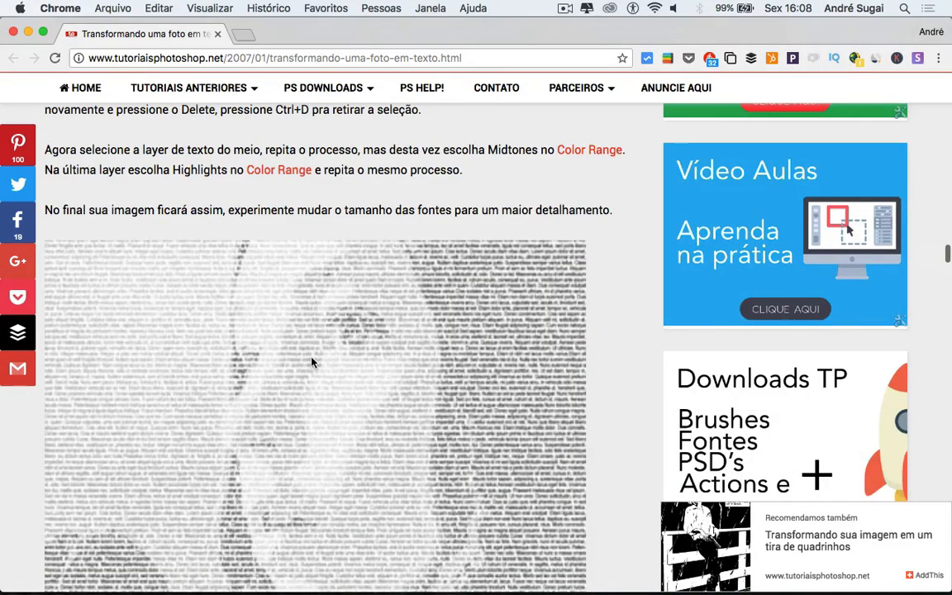
pyautogui.press('alt')
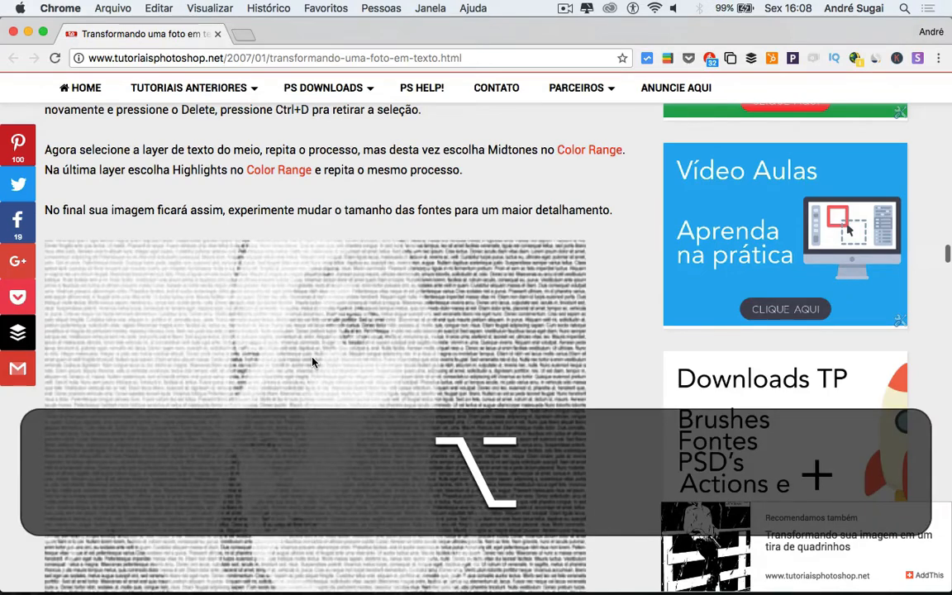
pyautogui.press('alt')
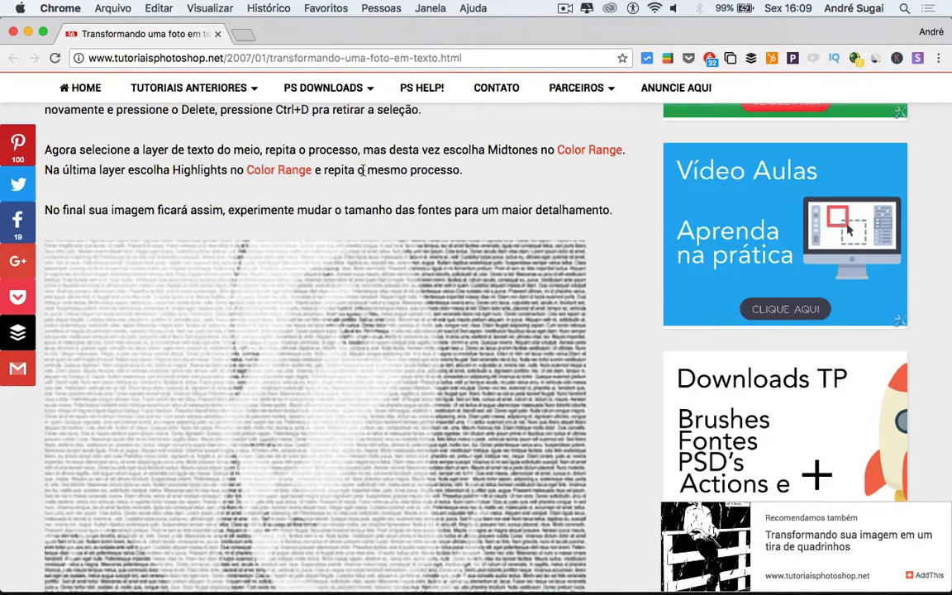
pyautogui.moveTo(293, 173)
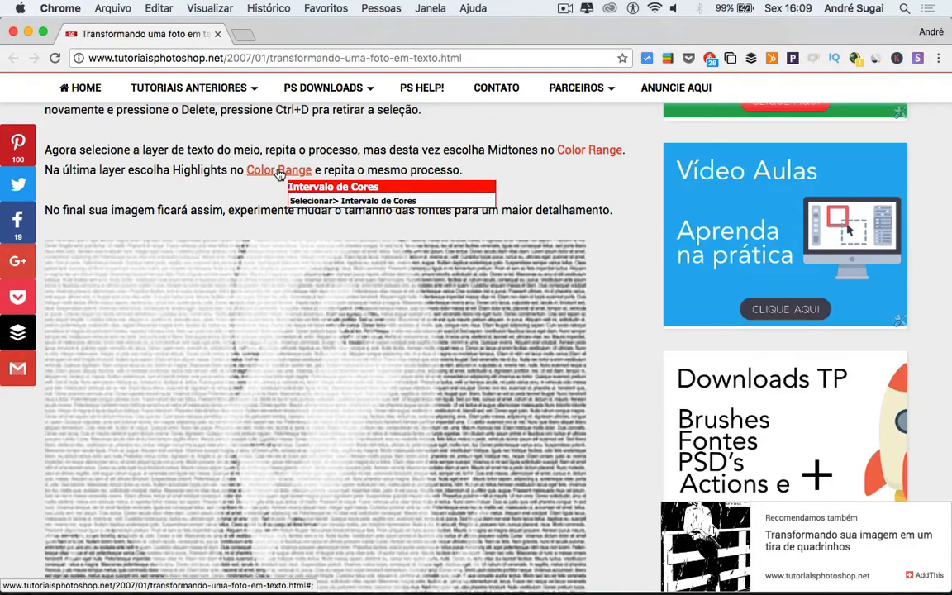
pyautogui.press('alt')
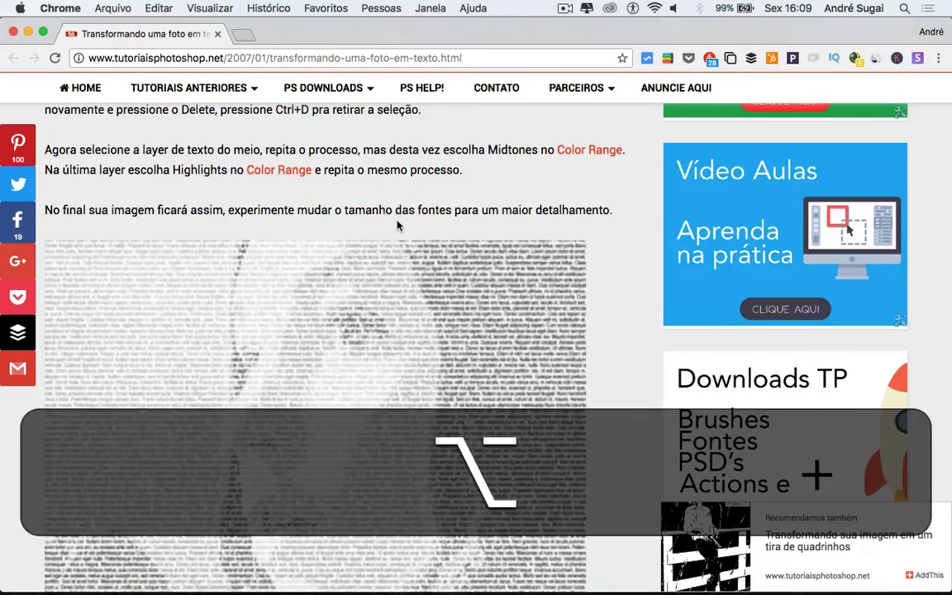
pyautogui.press('Down')
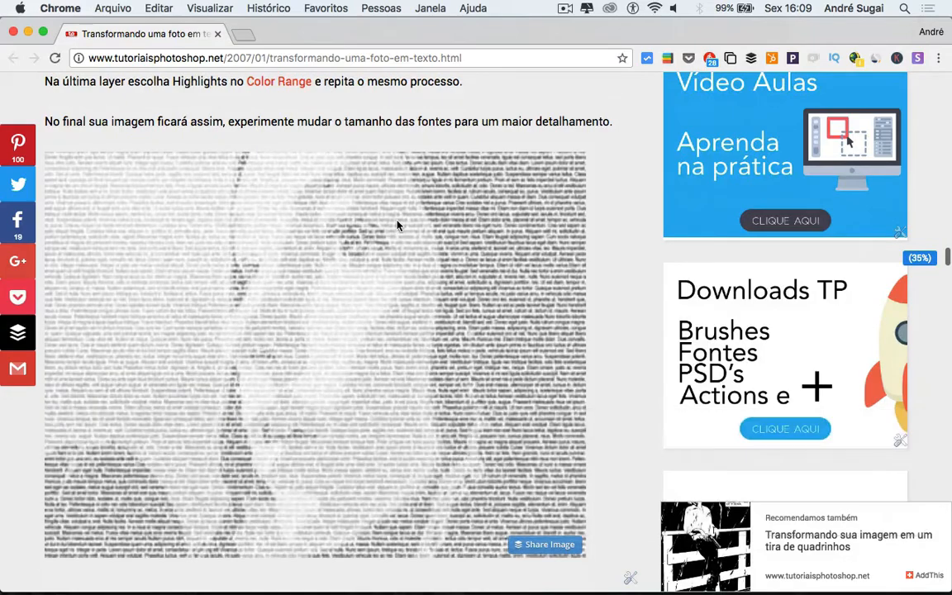
# Switch to Photoshop and open the Channel Mixer adjustment for the portrait, keeping the dialog clear of the face.
pyautogui.hotkey('alt', 'Right')
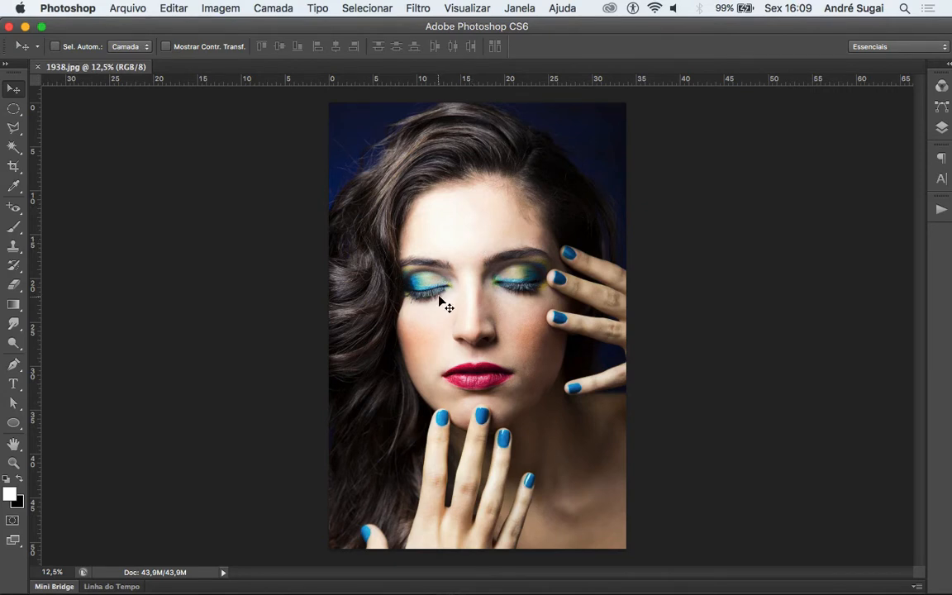
pyautogui.click(233, 8)
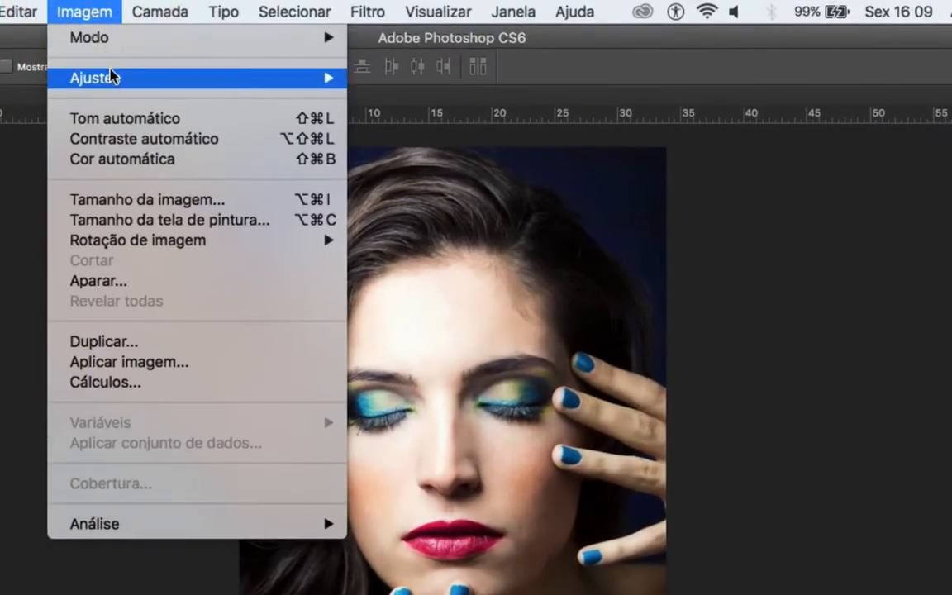
pyautogui.moveTo(114, 79)
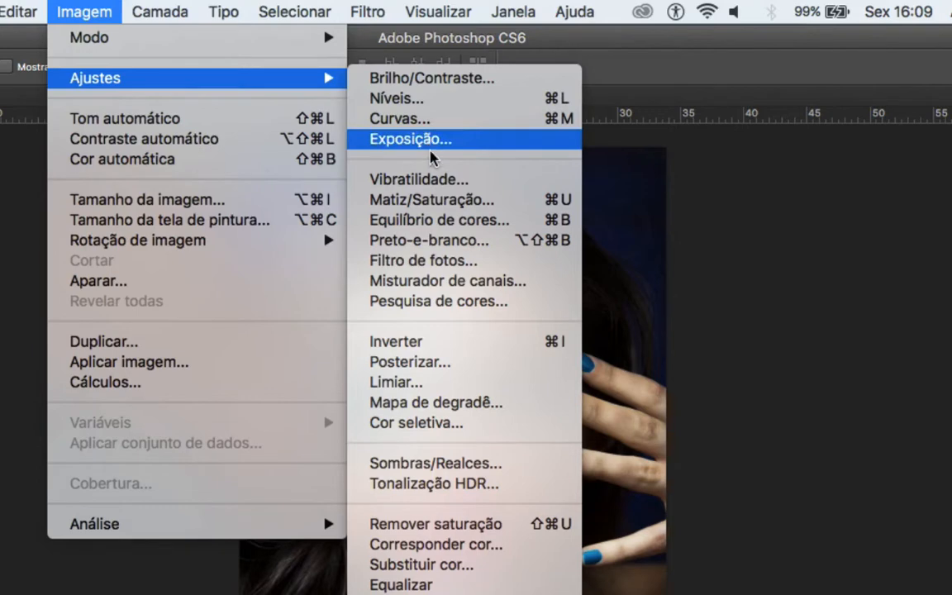
pyautogui.click(450, 282)
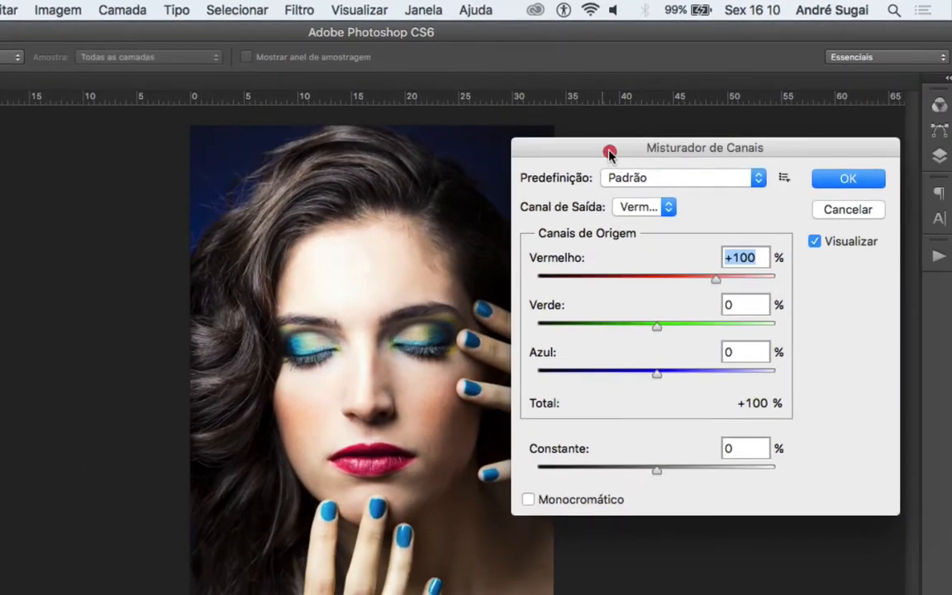
pyautogui.moveTo(667, 165); pyautogui.dragTo(688, 166)
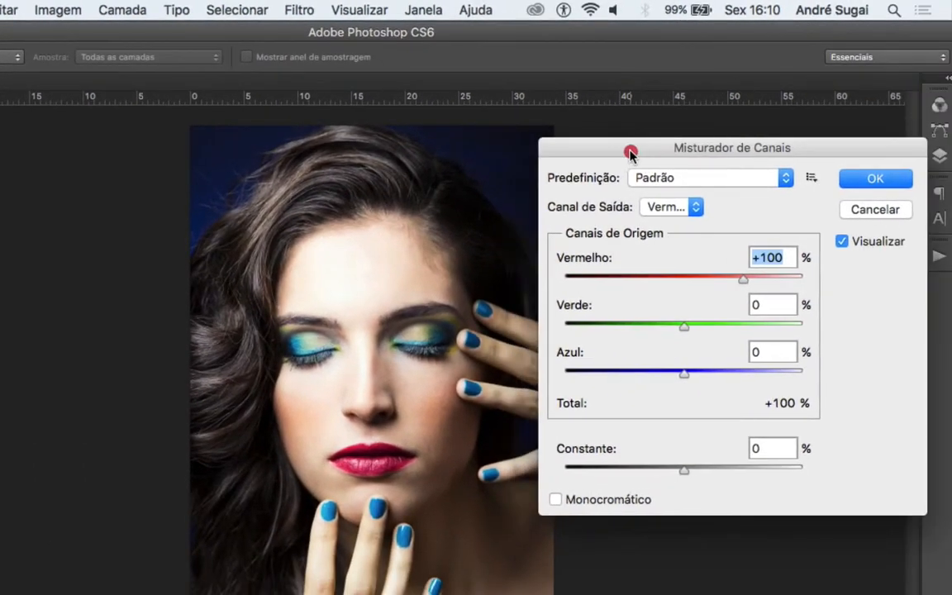
# Try the Channel Mixer's black-and-white infrared, blue filter and green filter presets on the portrait.
pyautogui.click(691, 180)
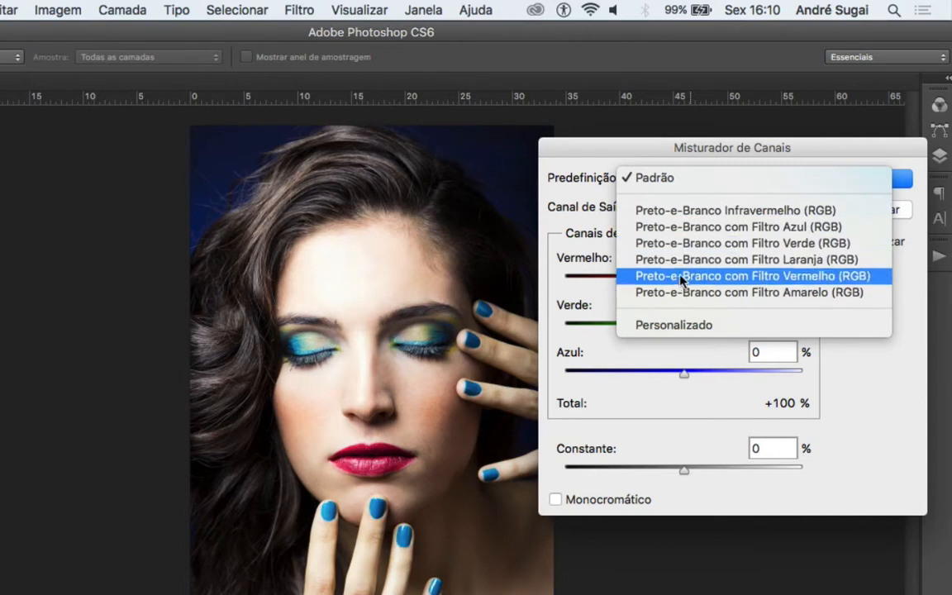
pyautogui.click(684, 216)
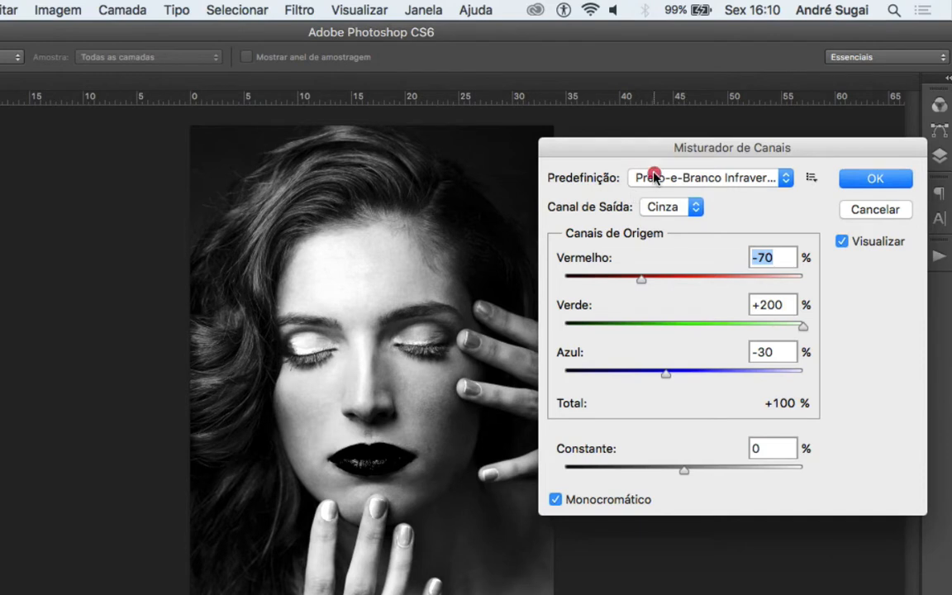
pyautogui.click(655, 178)
pyautogui.click(661, 199)
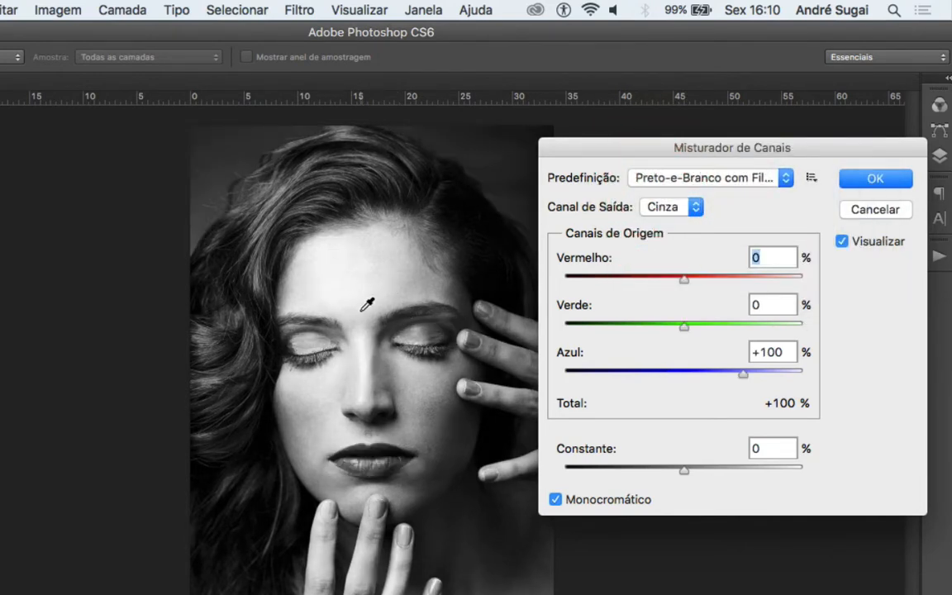
pyautogui.click(656, 178)
pyautogui.click(661, 202)
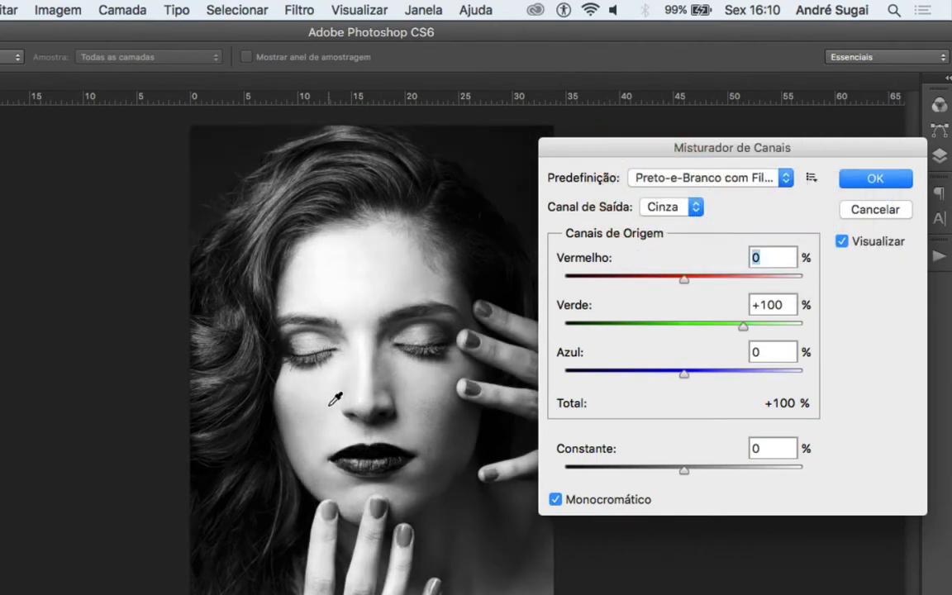
# Convert the portrait to monochrome with the Channel Mixer preset Preto-e-Branco com Filtro Amarelo (RGB).
pyautogui.click(653, 180)
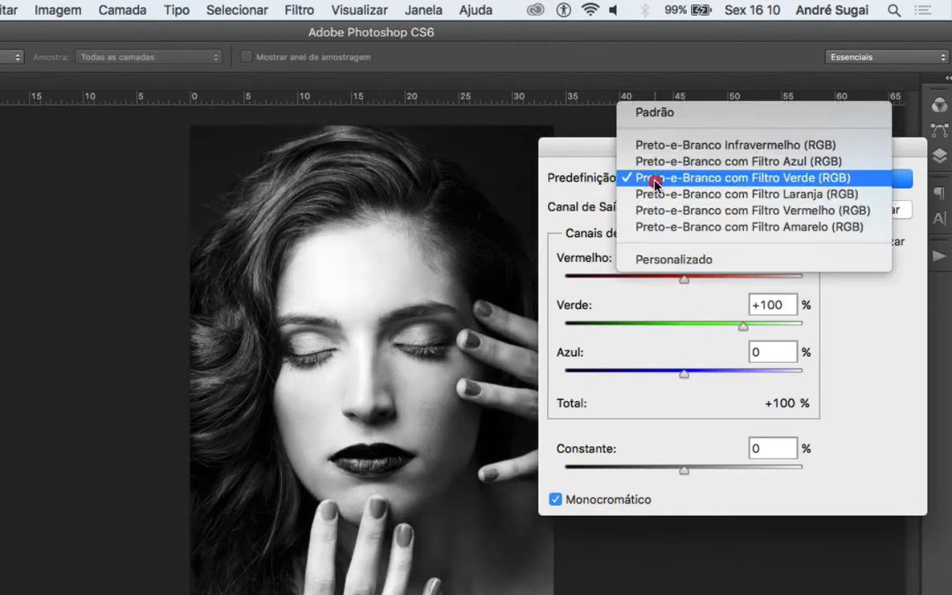
pyautogui.click(671, 227)
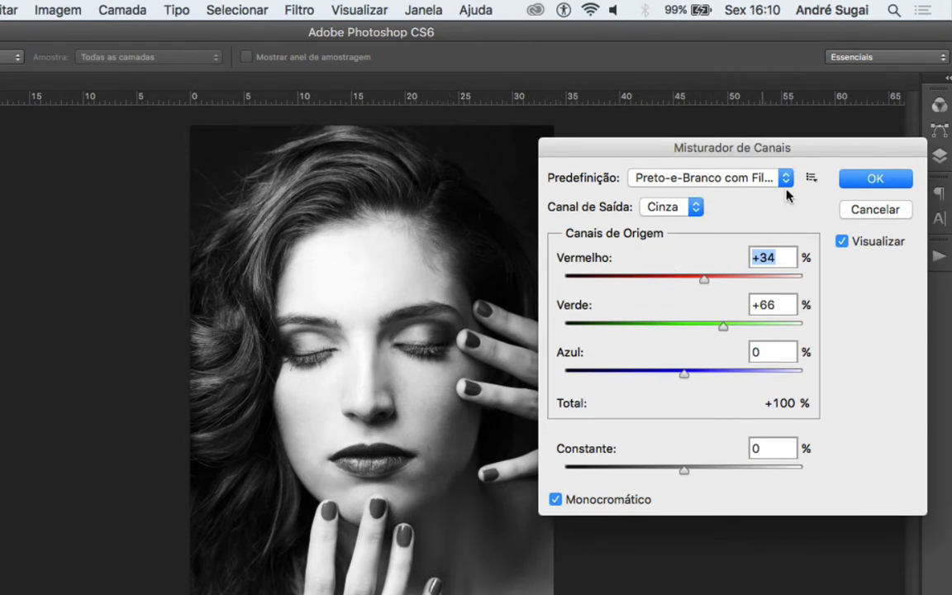
pyautogui.click(878, 177)
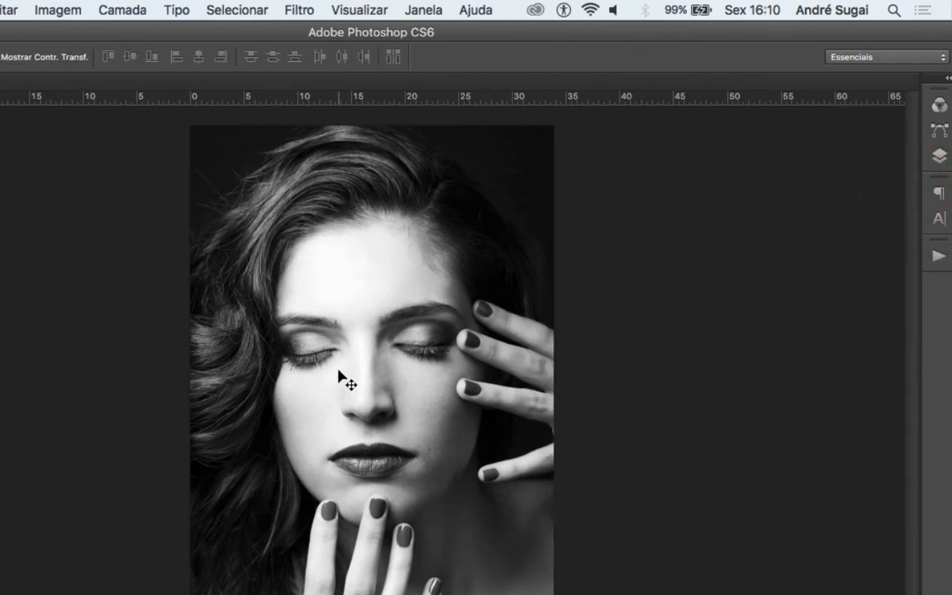
# Display the document's layers and shorten the Layers panel so it takes up less of the workspace.
pyautogui.click(939, 157)
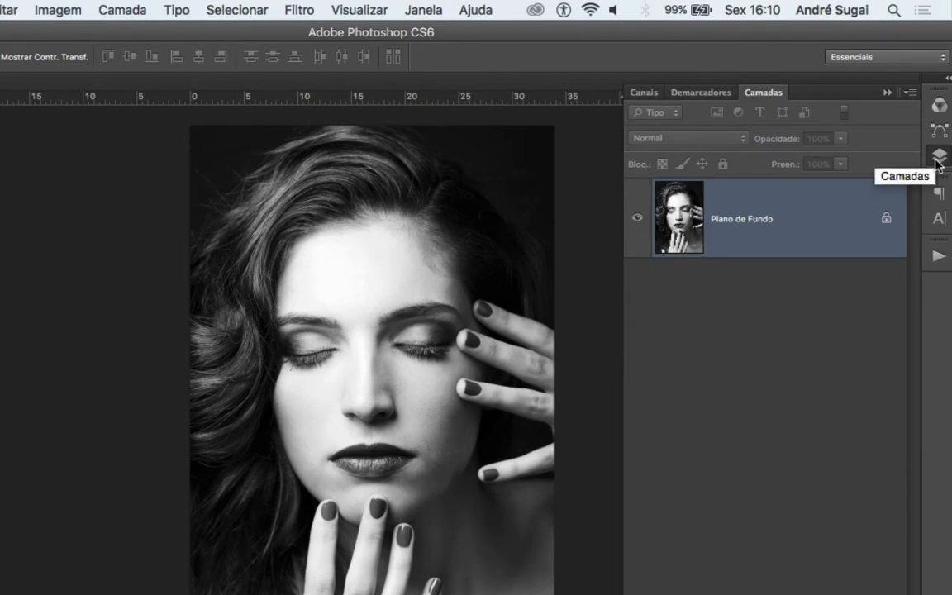
pyautogui.click(424, 10)
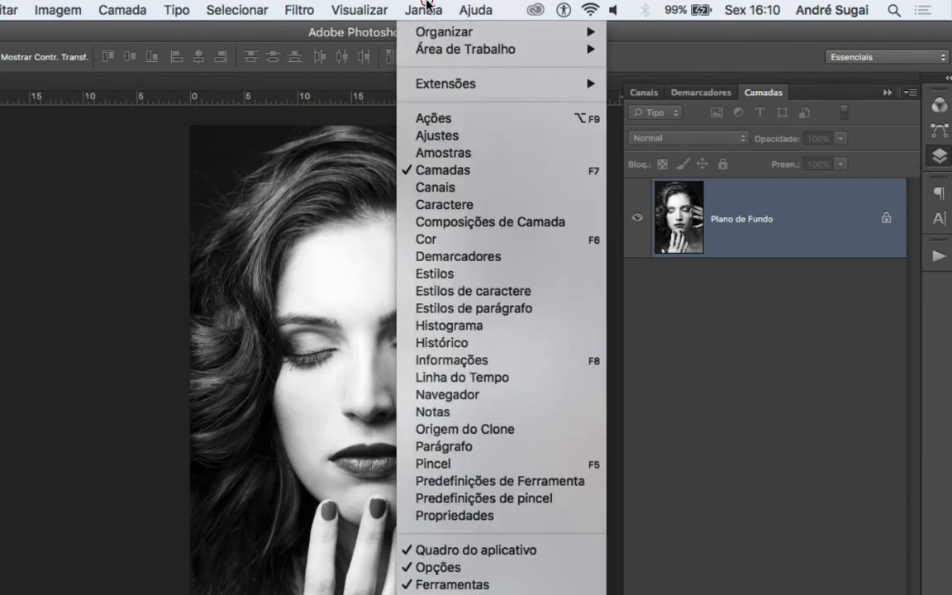
pyautogui.click(702, 234)
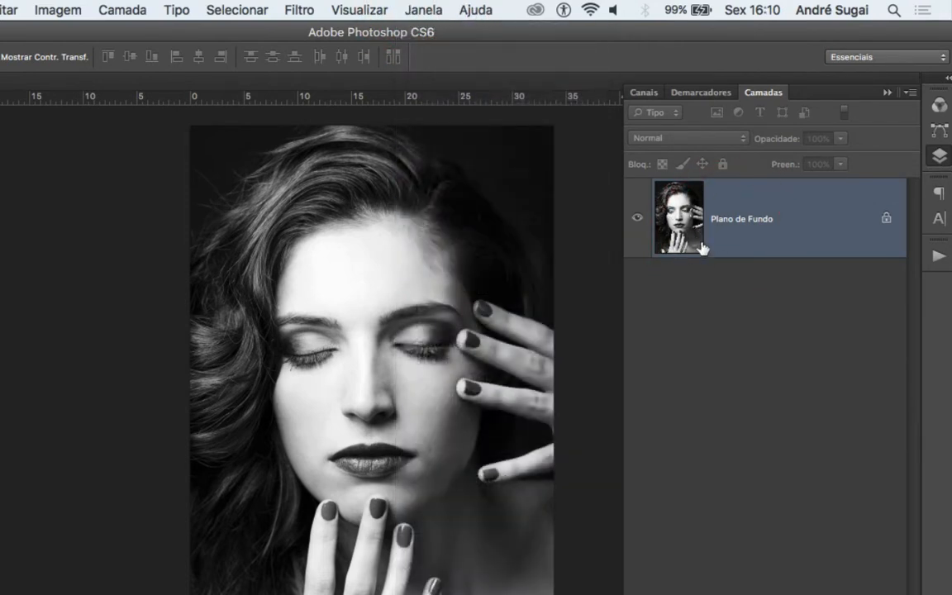
pyautogui.moveTo(909, 588); pyautogui.dragTo(910, 357)
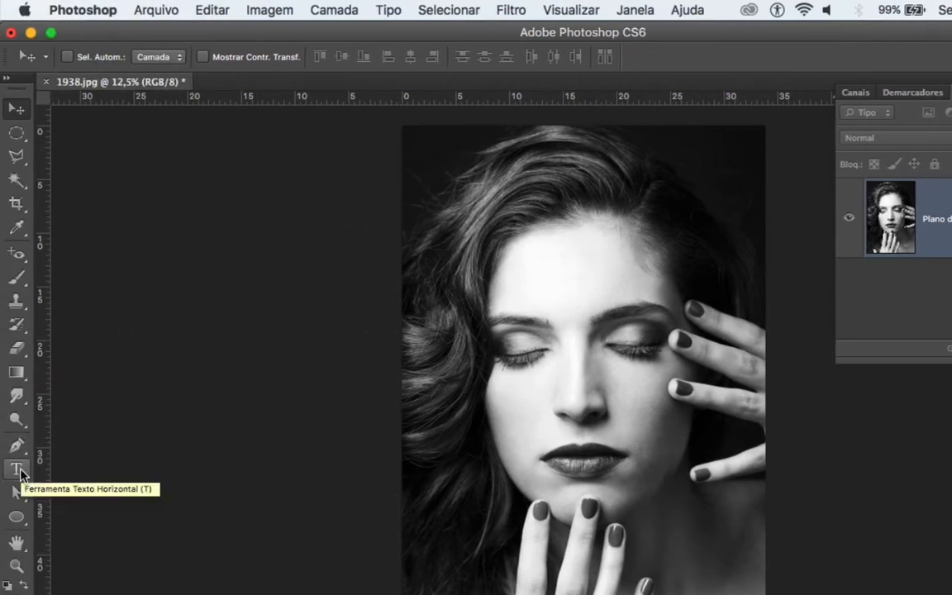
# Draw a horizontal paragraph text box of about 35.5 × 52.4 cm covering the whole photo.
pyautogui.click(17, 471)
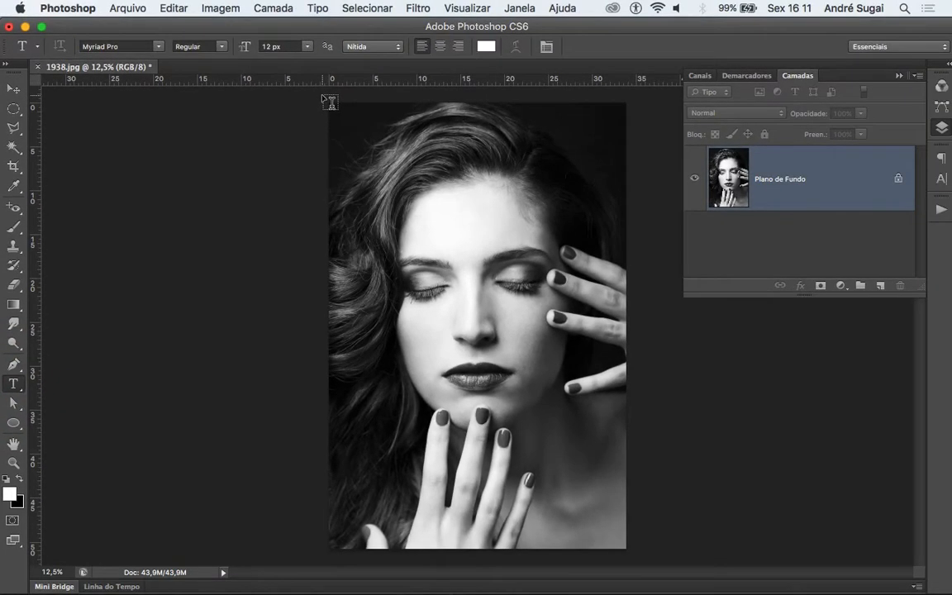
pyautogui.moveTo(329, 101); pyautogui.dragTo(635, 559)
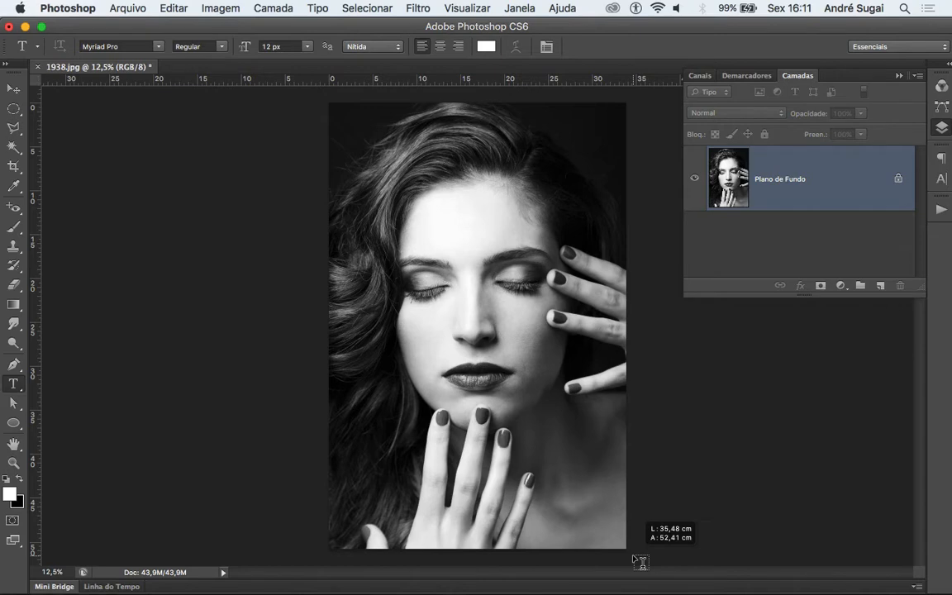
# Finish the paragraph text box over the whole photo and set its text color to black (000000).
pyautogui.moveTo(640, 562); pyautogui.dragTo(634, 554)
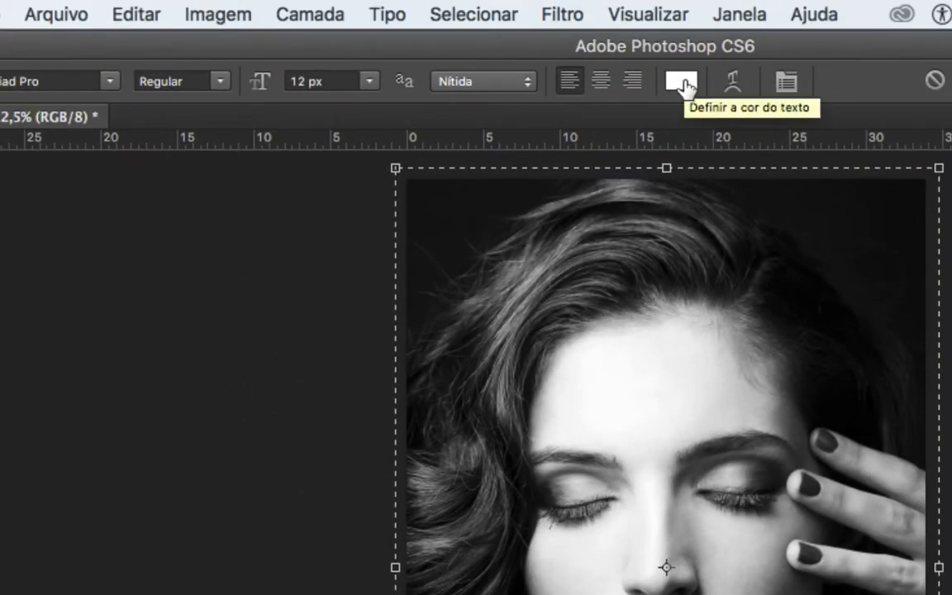
pyautogui.click(683, 82)
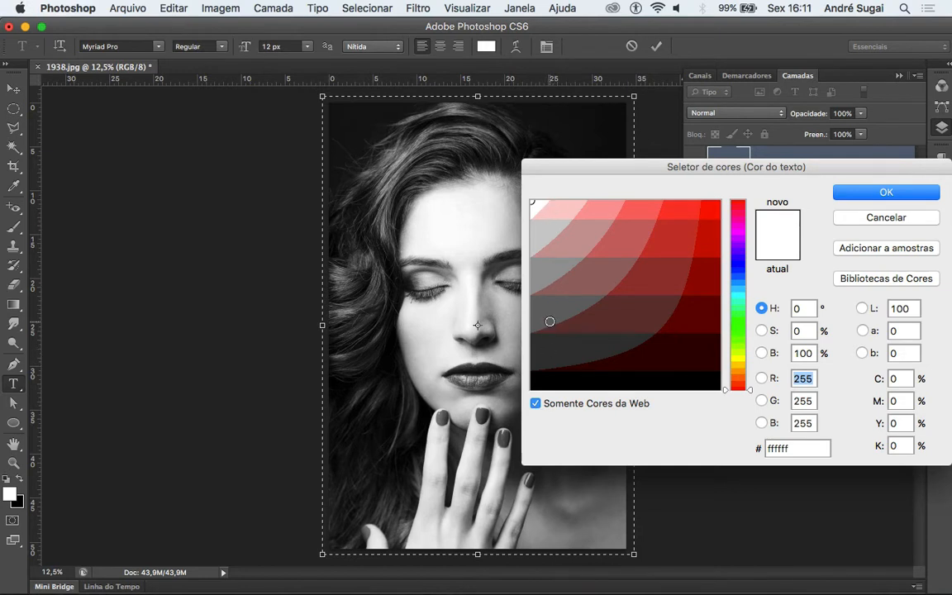
pyautogui.click(545, 381)
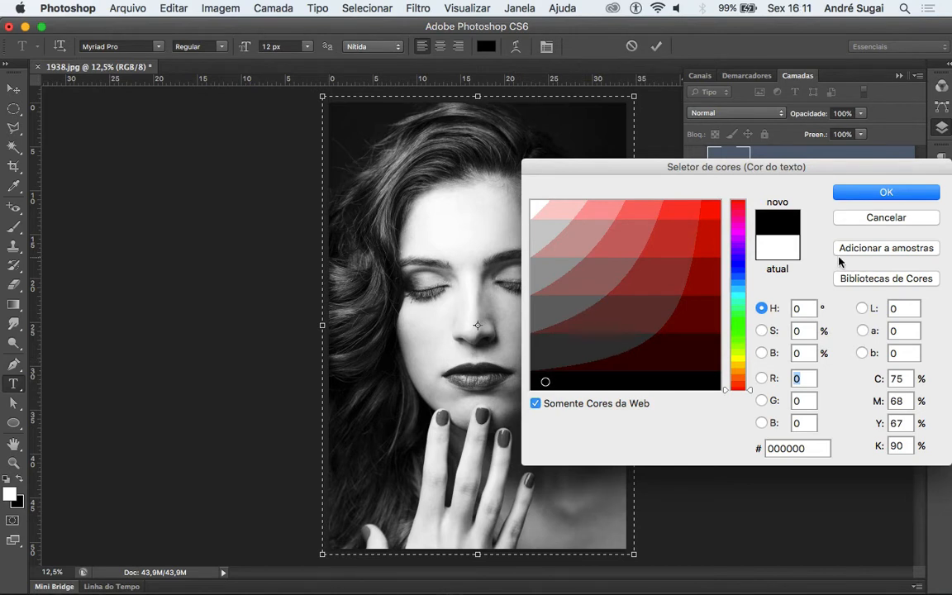
pyautogui.click(859, 193)
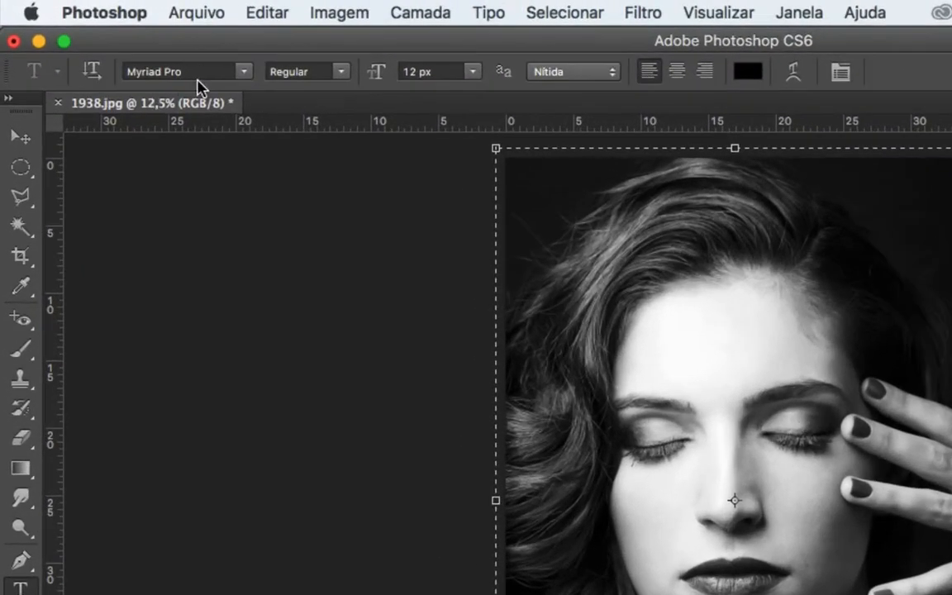
# Set the font of the paragraph text to Arial.
pyautogui.click(246, 73)
pyautogui.scroll(20, 245, 73)
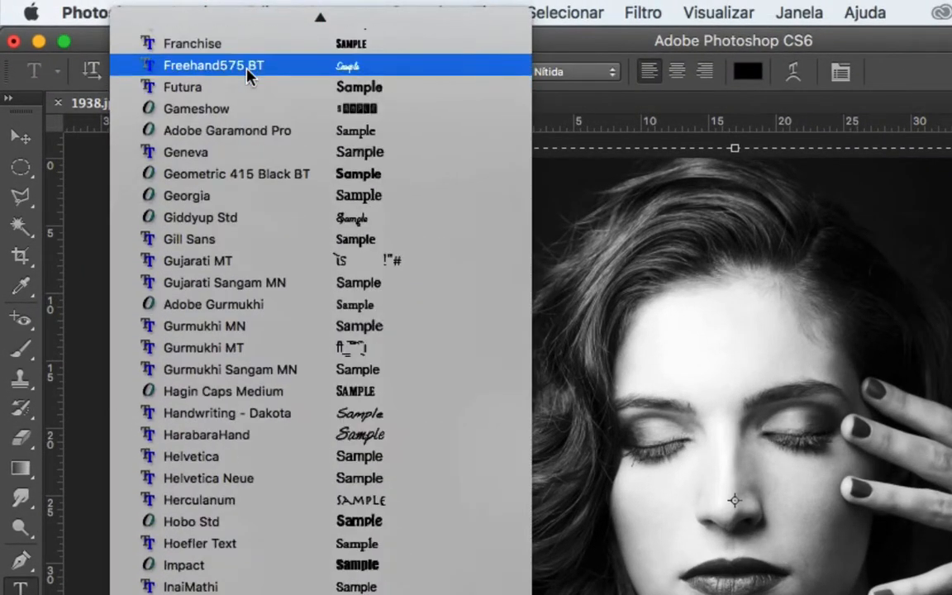
pyautogui.scroll(6, 248, 74)
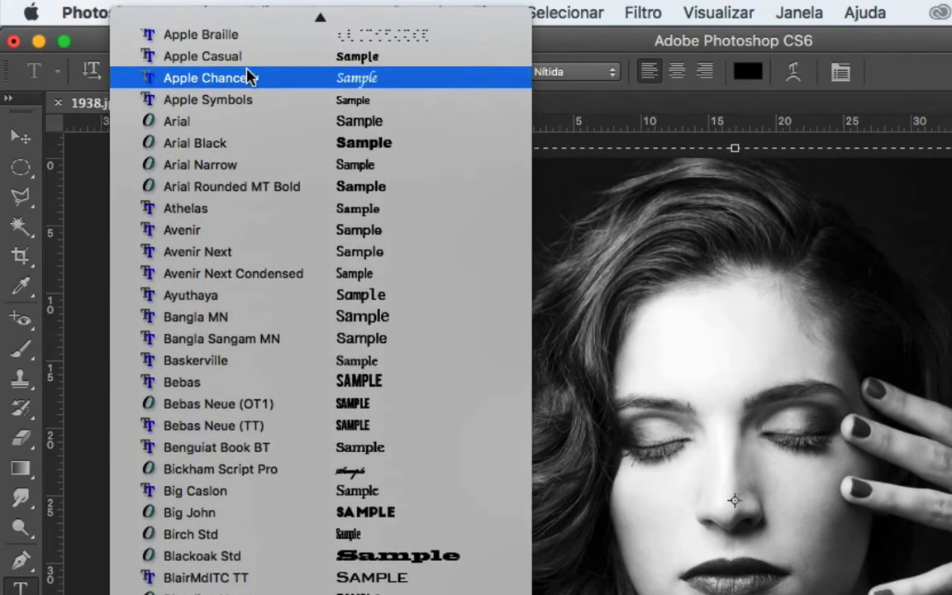
pyautogui.click(240, 124)
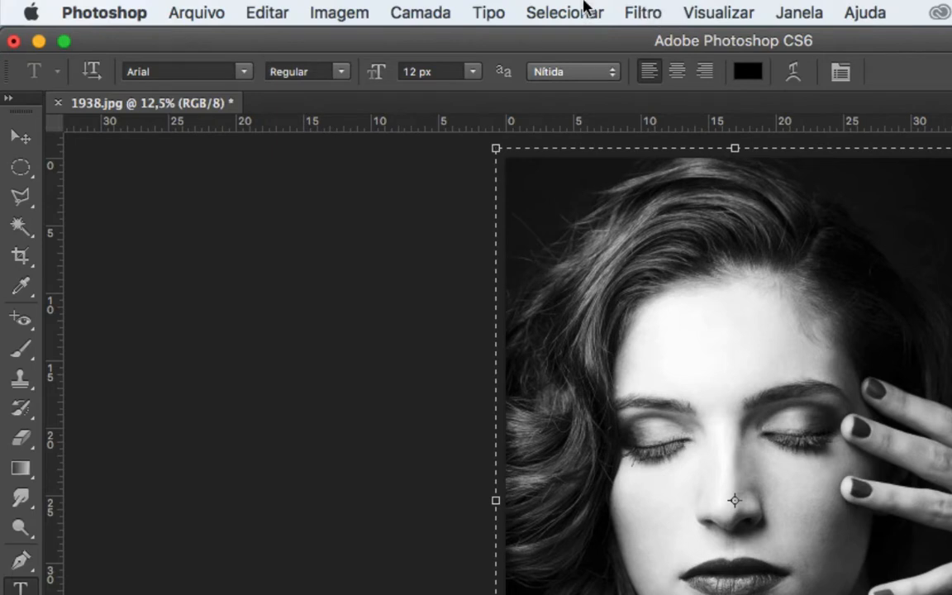
# Fill the start of the text box with Lorem Ipsum placeholder text and copy all of it.
pyautogui.click(487, 10)
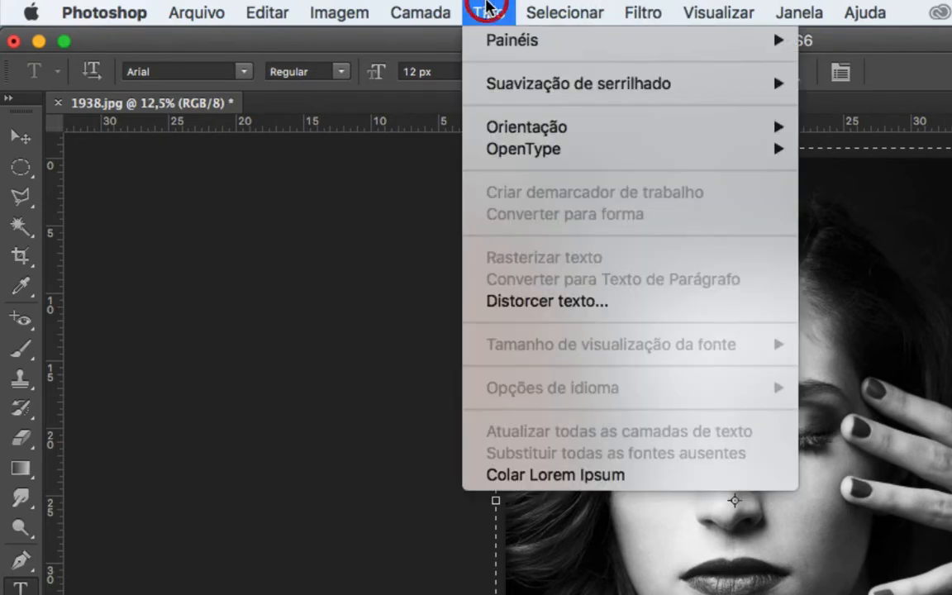
pyautogui.click(529, 476)
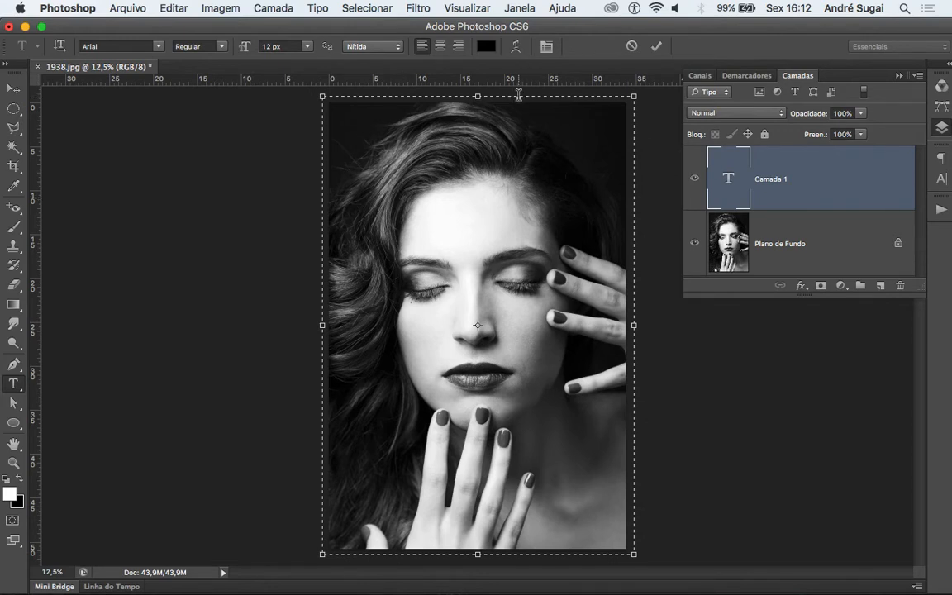
pyautogui.press('super+a')
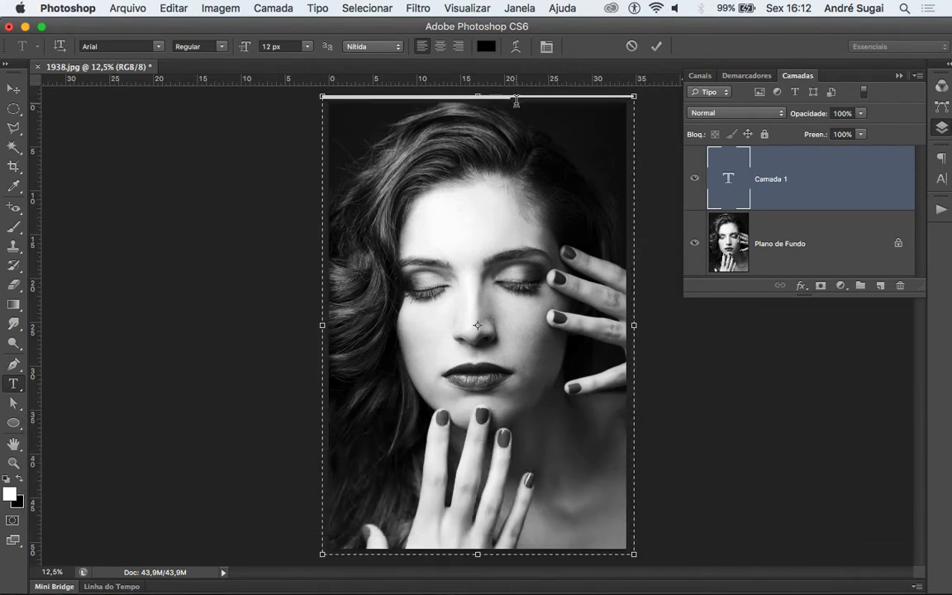
pyautogui.press('super')
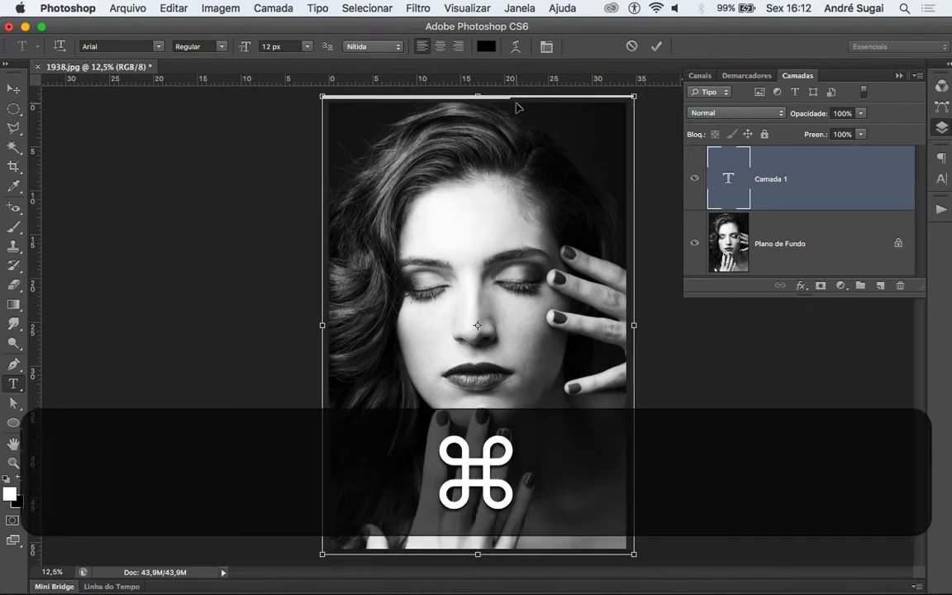
pyautogui.press('super+c')
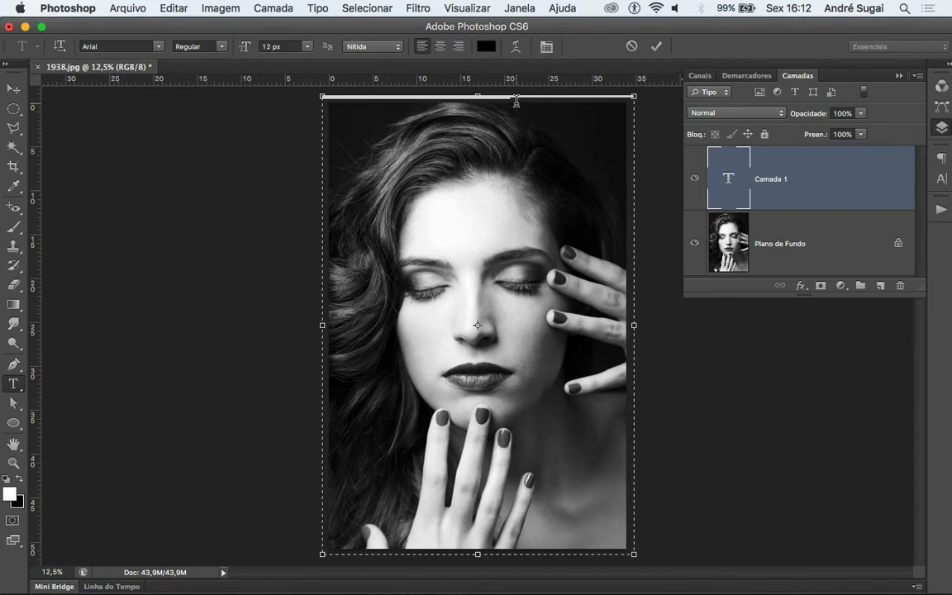
# Paste the copied Lorem Ipsum repeatedly after the existing text until the lines reach down to the woman's forehead.
pyautogui.press('Right')
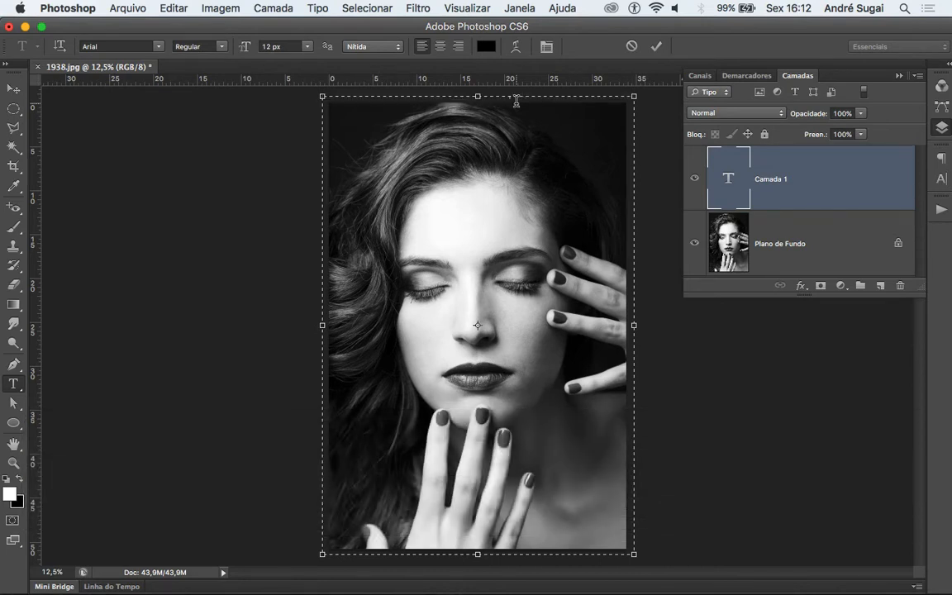
pyautogui.press('super')
pyautogui.press('super+v')
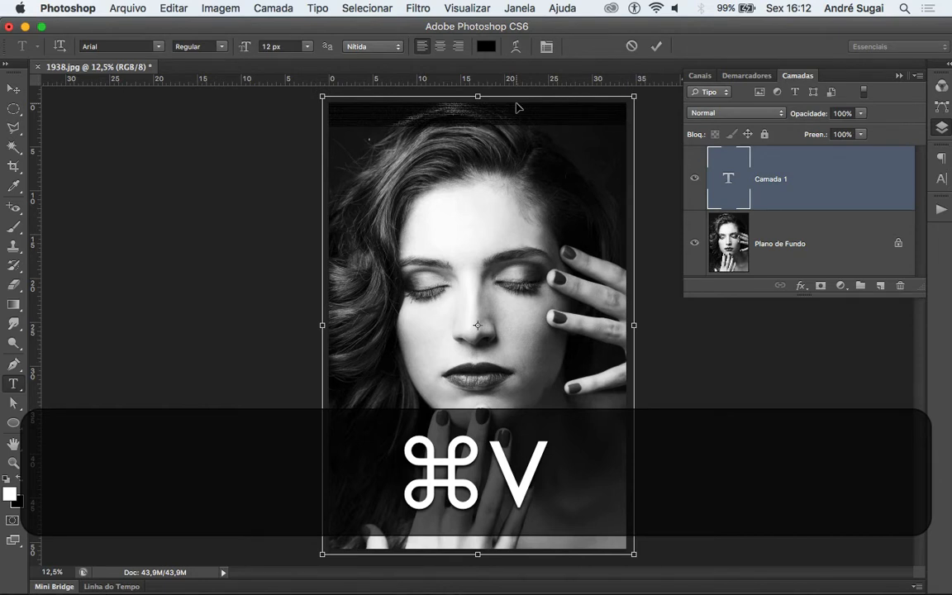
pyautogui.press('super+v')
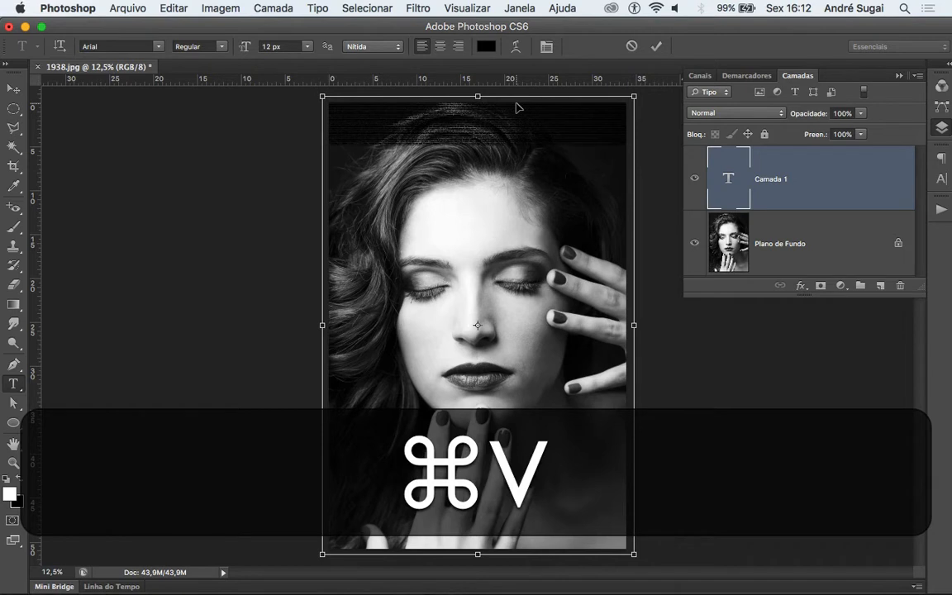
pyautogui.press('super+v')
pyautogui.press('super+v')
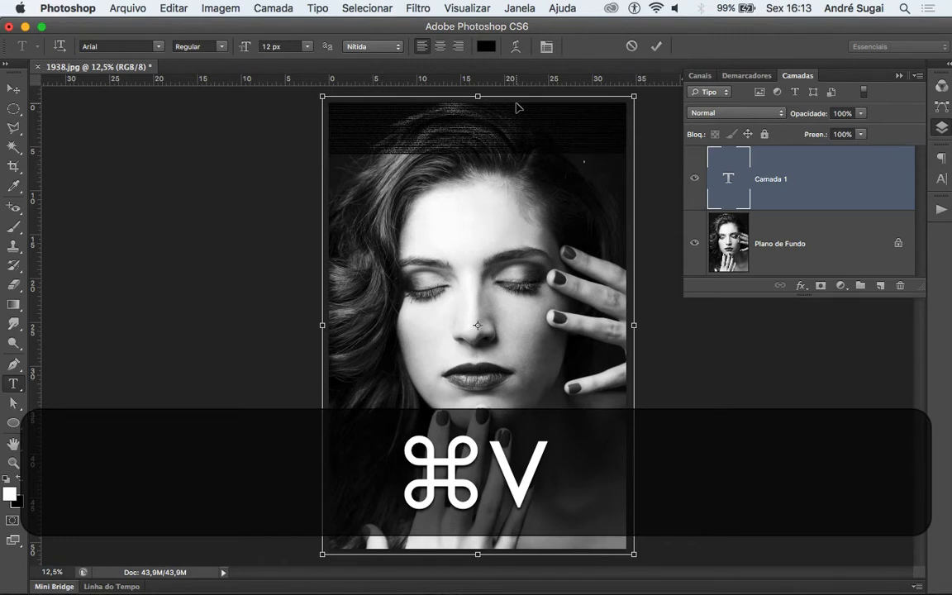
pyautogui.press('super+v')
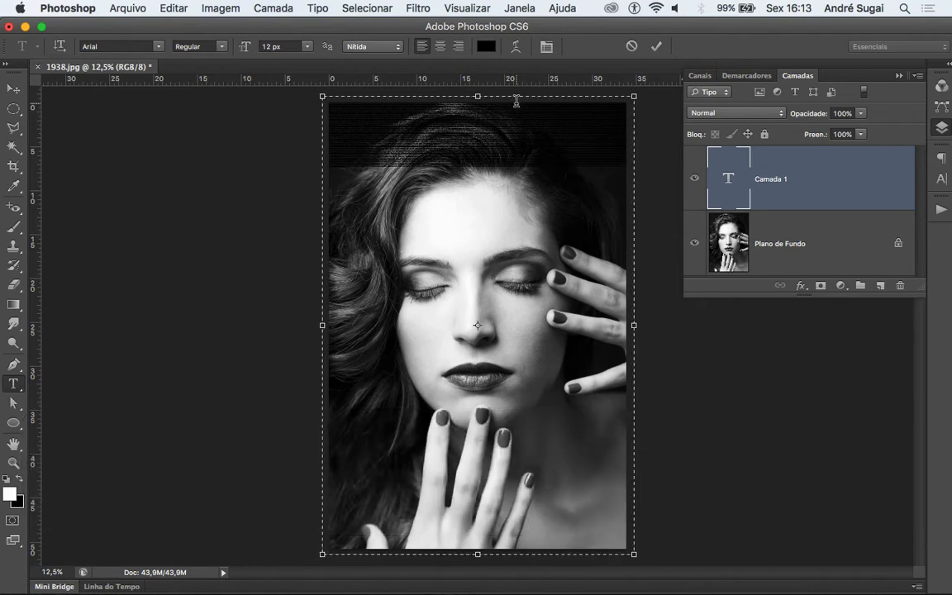
pyautogui.press('super+v')
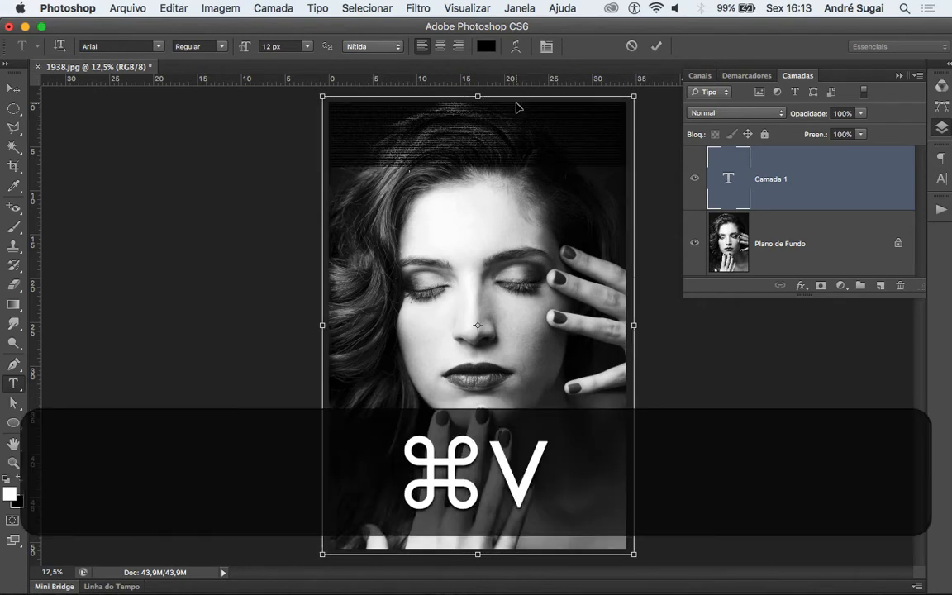
pyautogui.press('super+v')
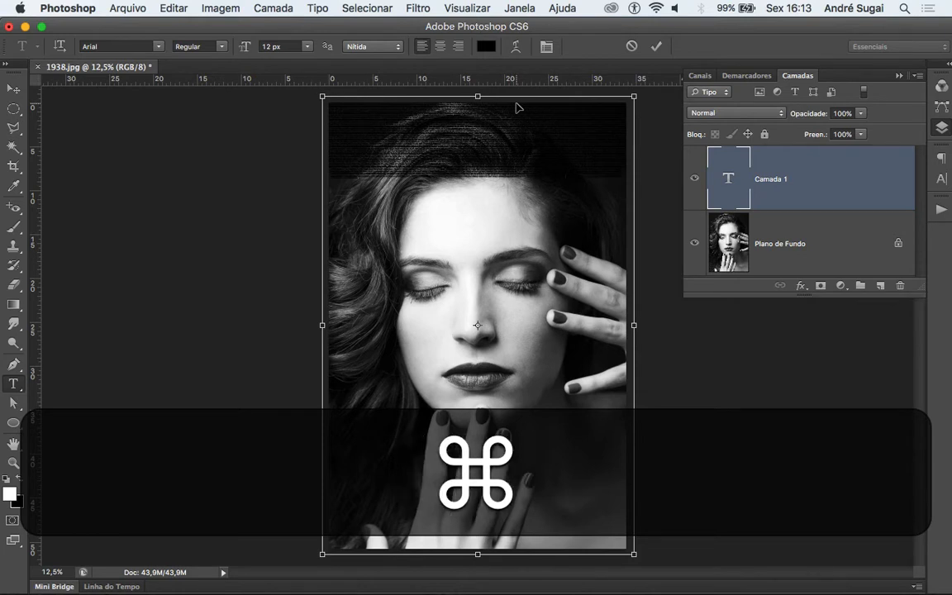
pyautogui.press('super+v')
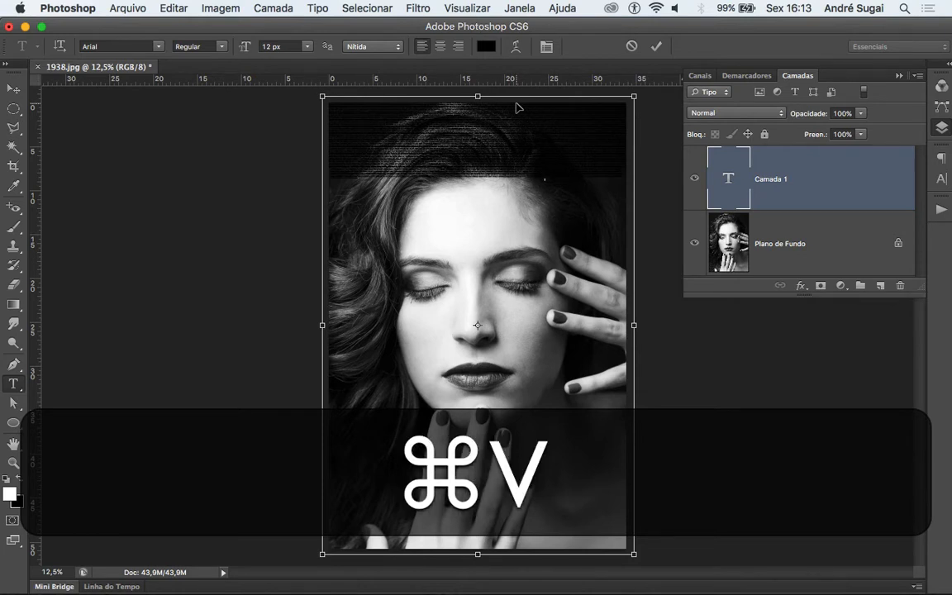
pyautogui.press('super+v')
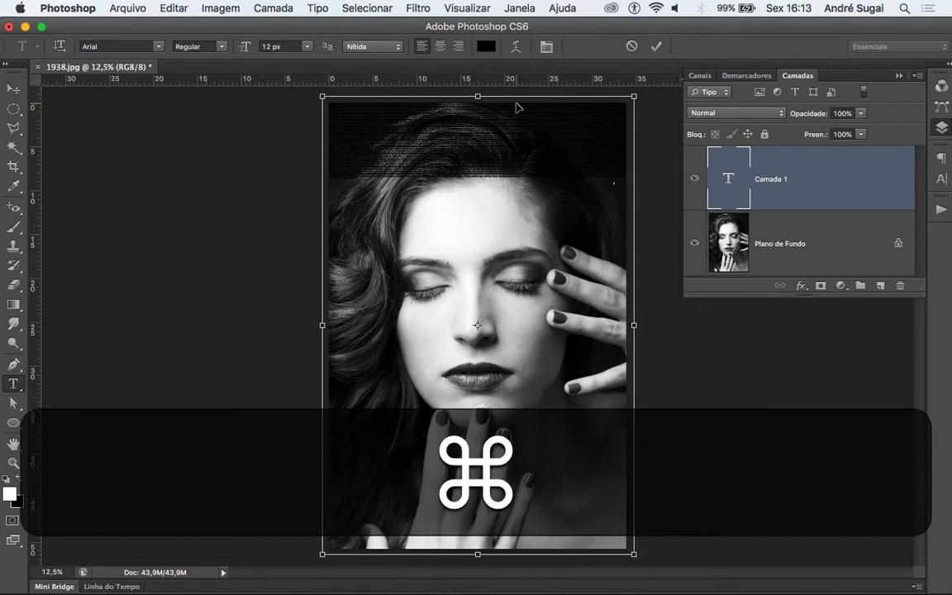
pyautogui.press('super+v')
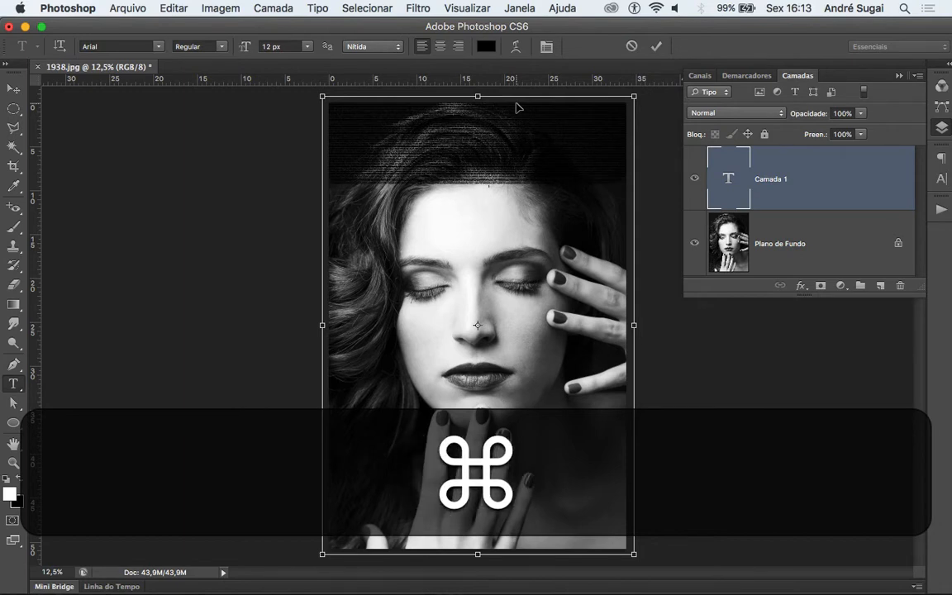
pyautogui.press('super+v')
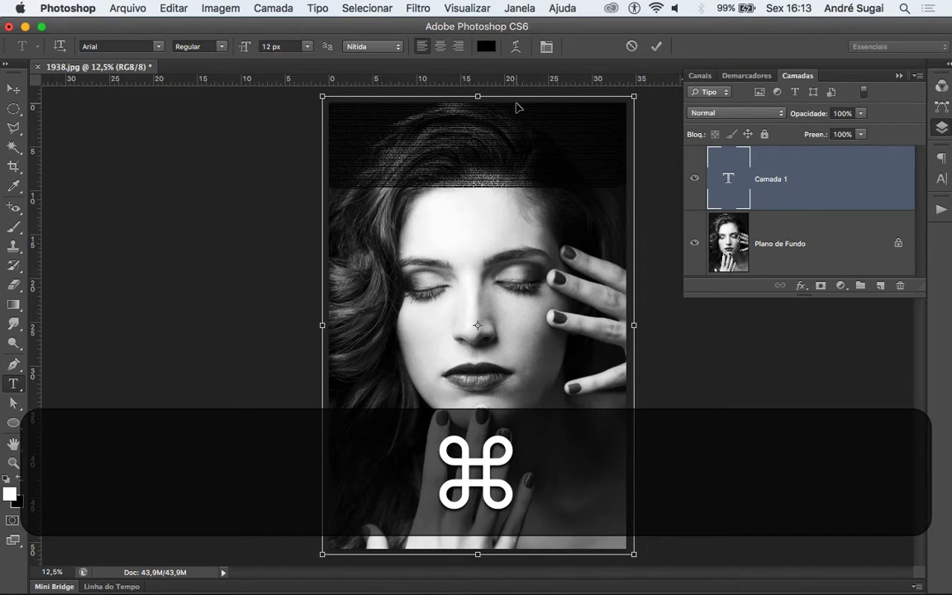
pyautogui.press('super+v')
pyautogui.press('super+v')
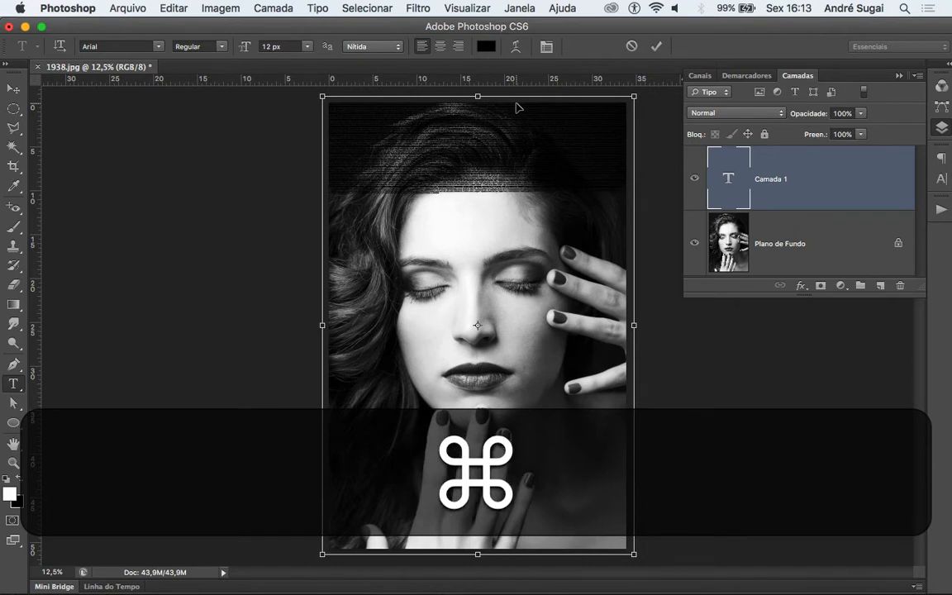
pyautogui.press('super+v')
pyautogui.press('super+v')
pyautogui.press('super+v')
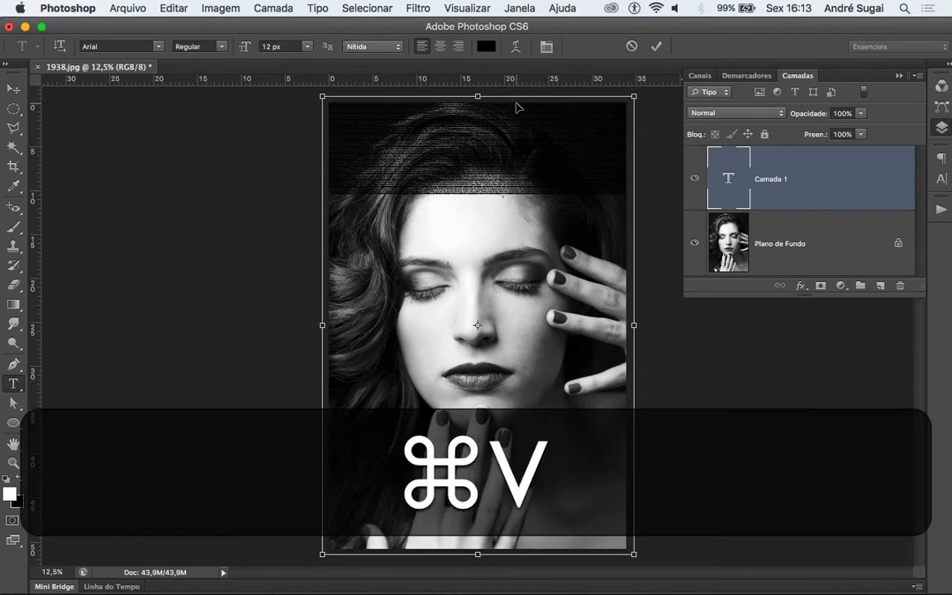
pyautogui.press('super+v')
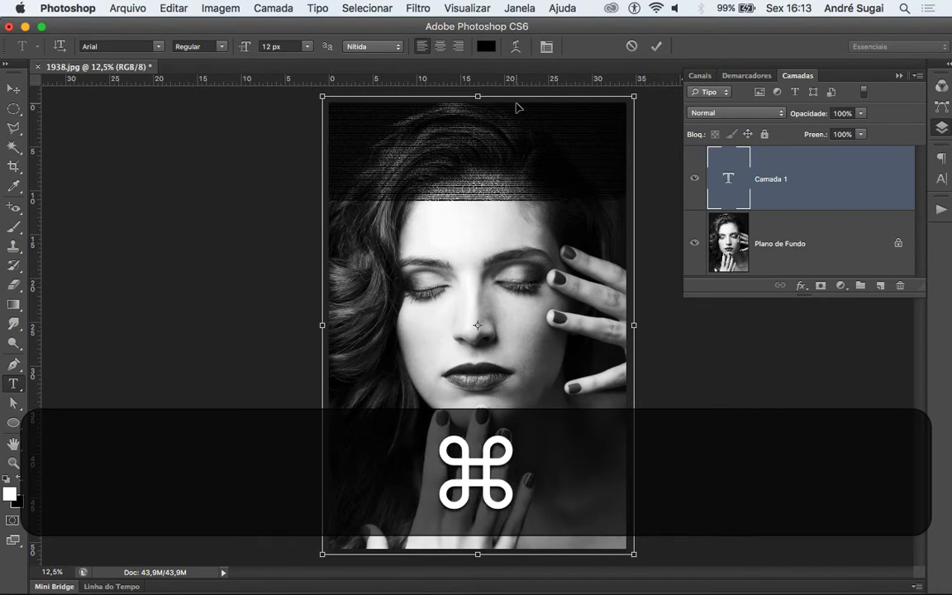
pyautogui.press('super+v')
pyautogui.press('super+v')
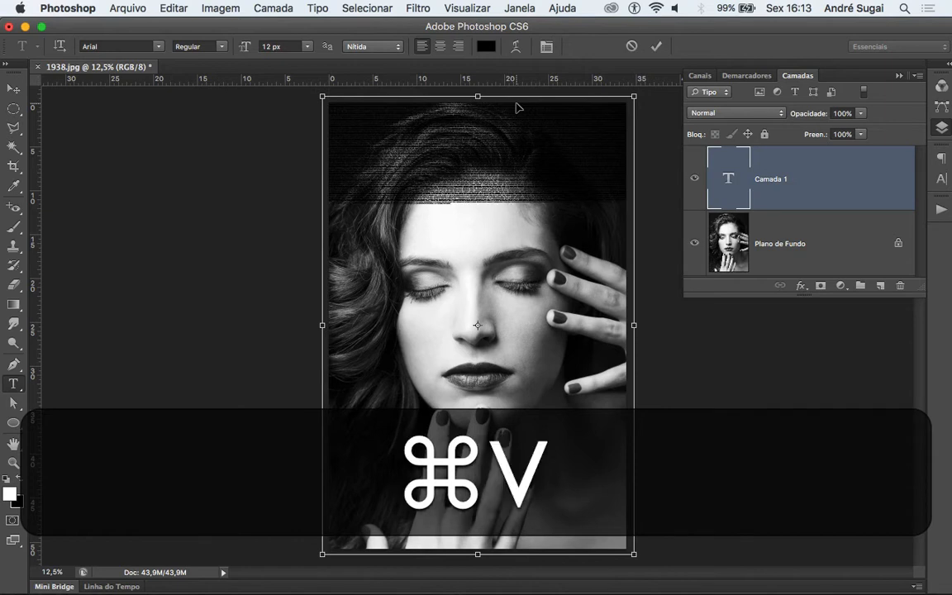
pyautogui.press('super+v')
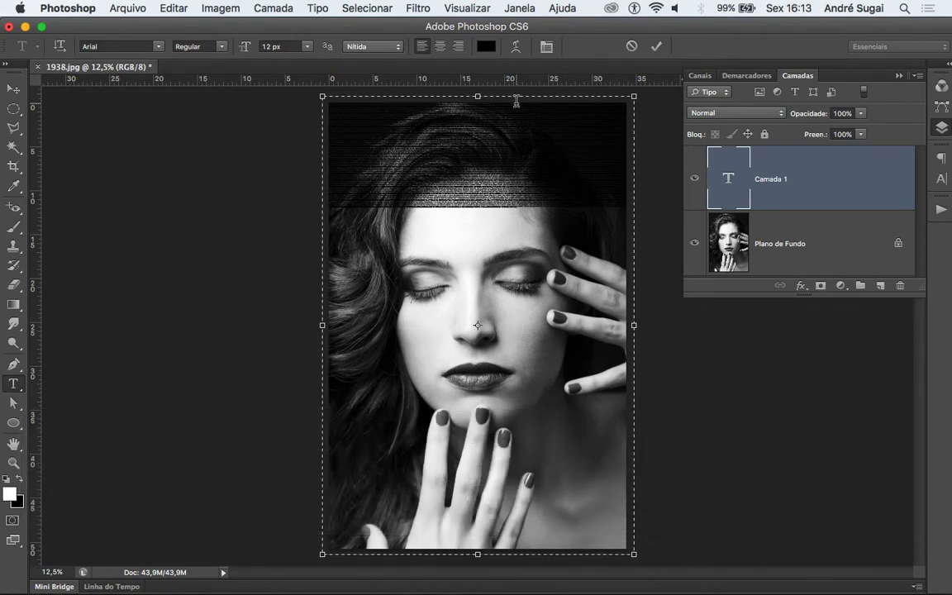
# Copy the whole accumulated text block and paste it three times at its end to cover the lower part of the photo.
pyautogui.press('super+a')
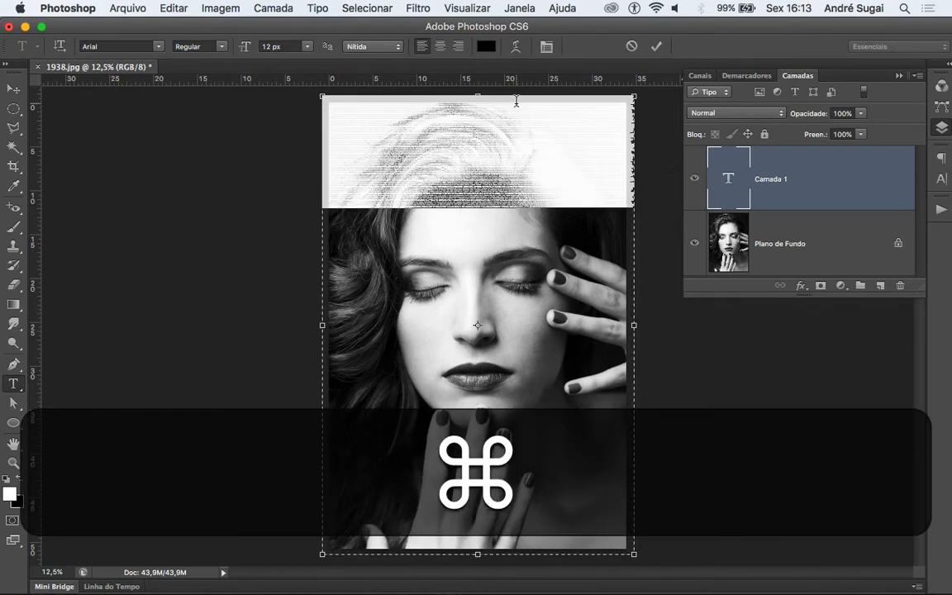
pyautogui.press('super')
pyautogui.press('super+c')
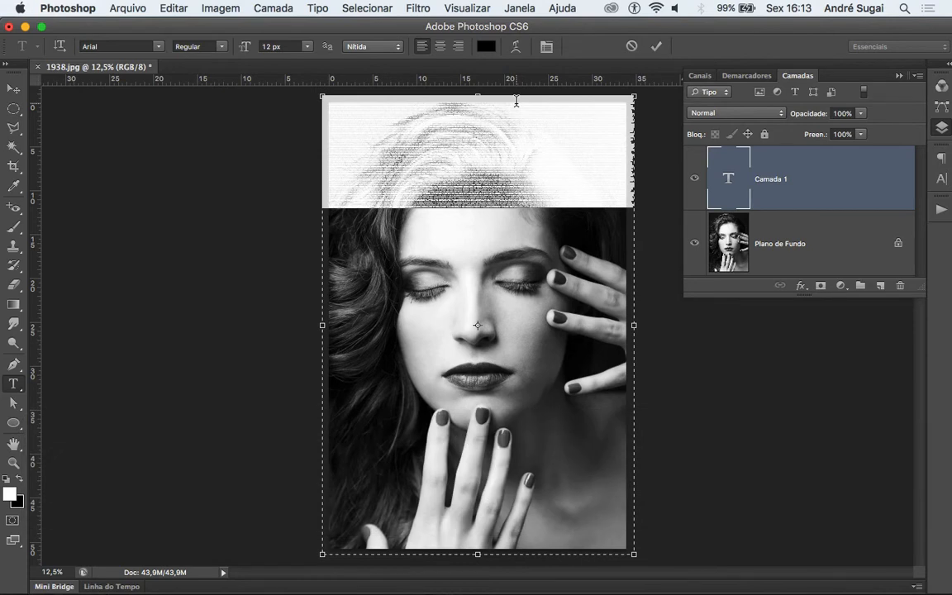
pyautogui.press('Right')
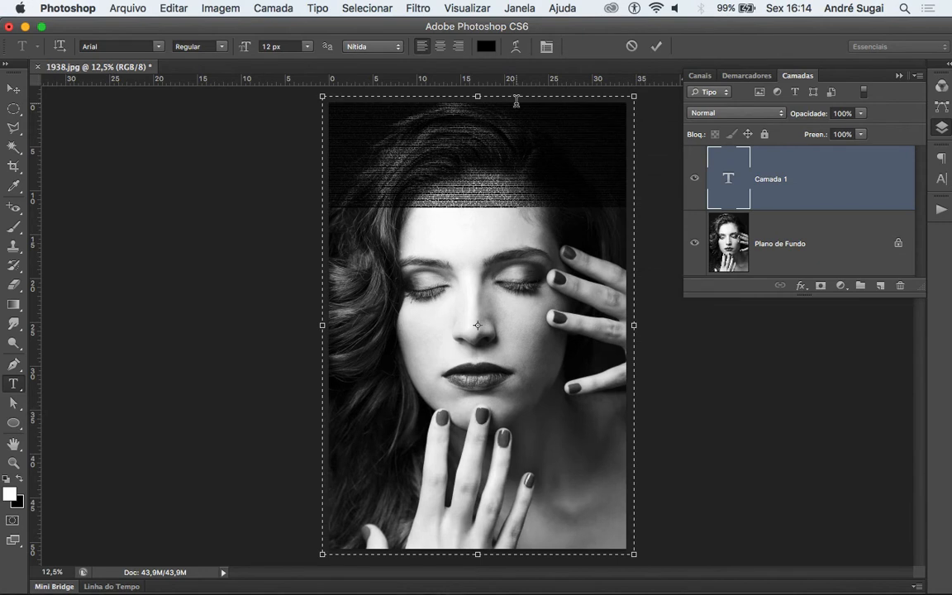
pyautogui.press('super')
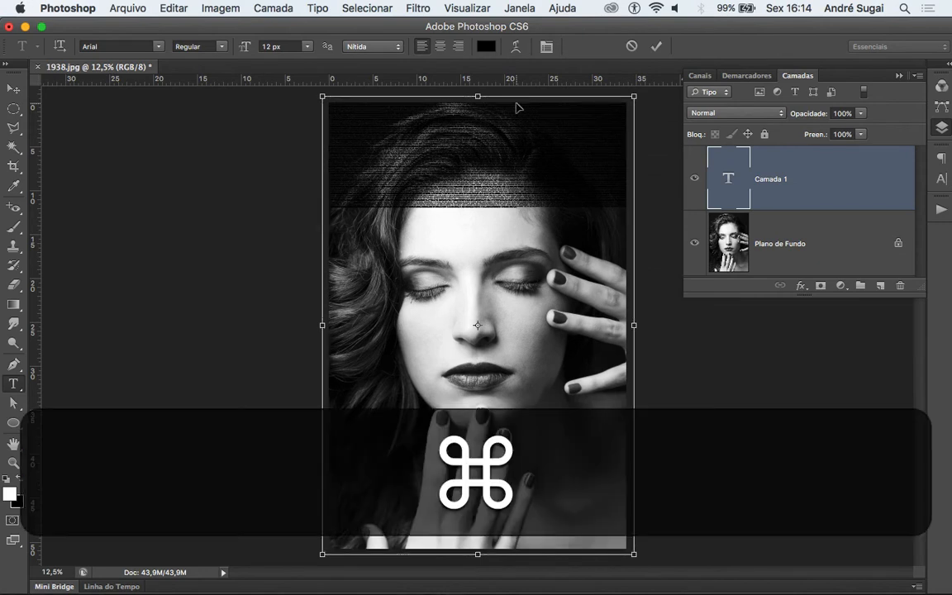
pyautogui.press('super+v')
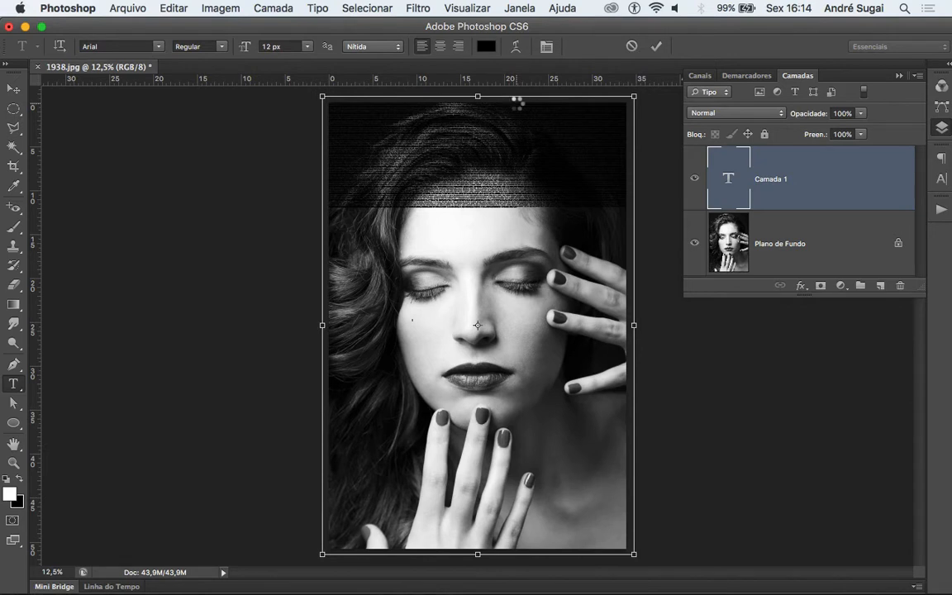
pyautogui.press('super+v')
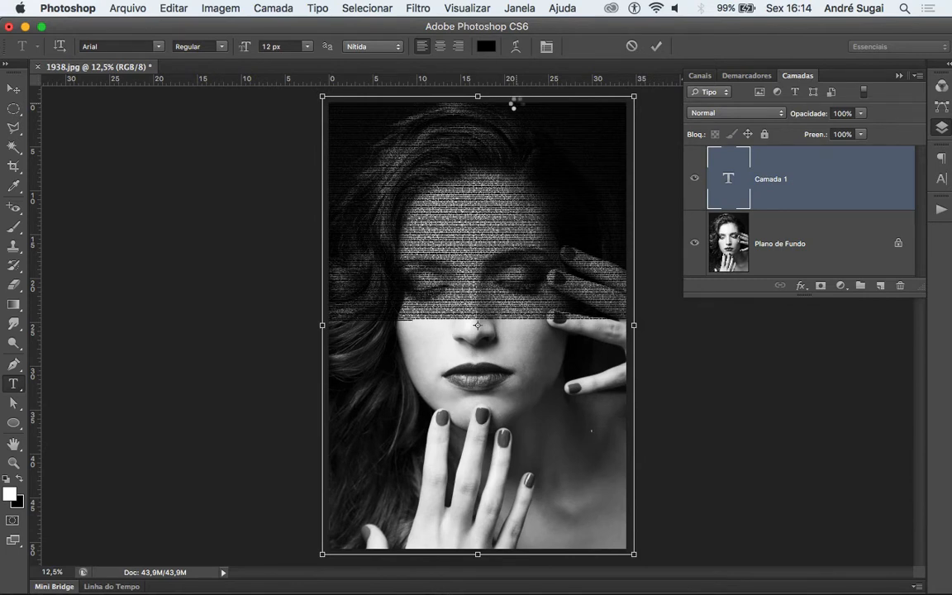
pyautogui.press('super+v')
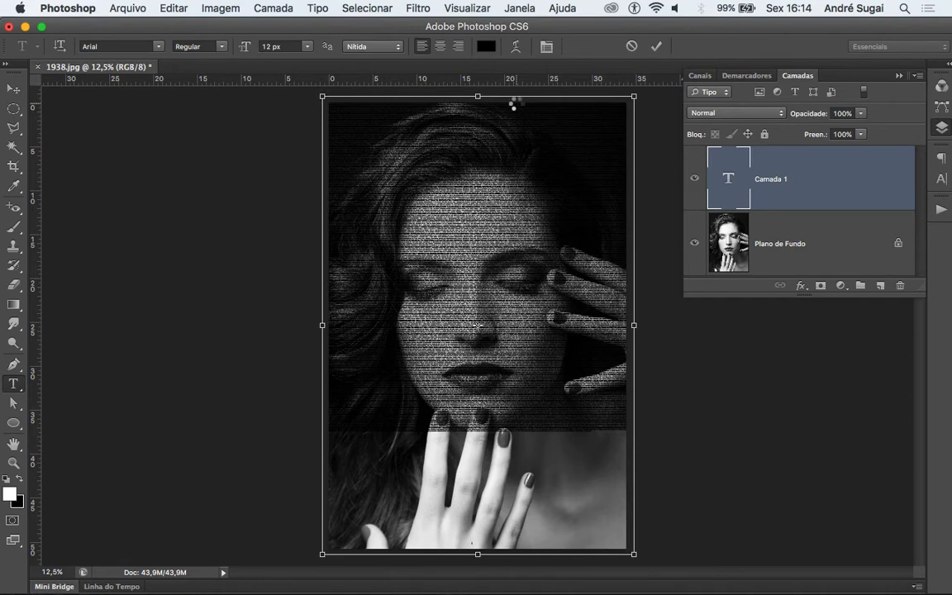
# Paste the copied text block once more at its end to cover the uncovered lower part of the photo.
pyautogui.press('super+v')
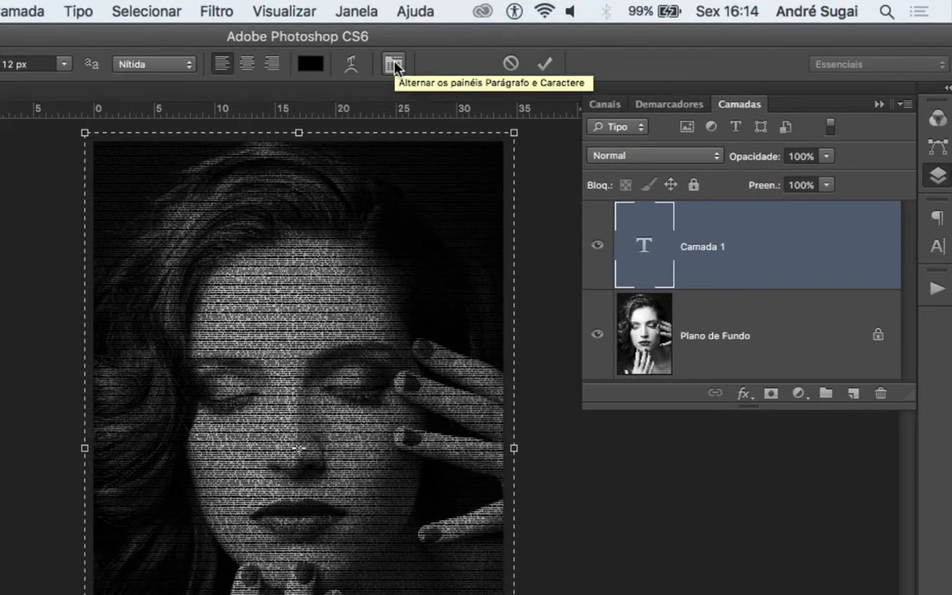
# Show the character settings and select all of the Lorem Ipsum text in the text box.
pyautogui.click(394, 66)
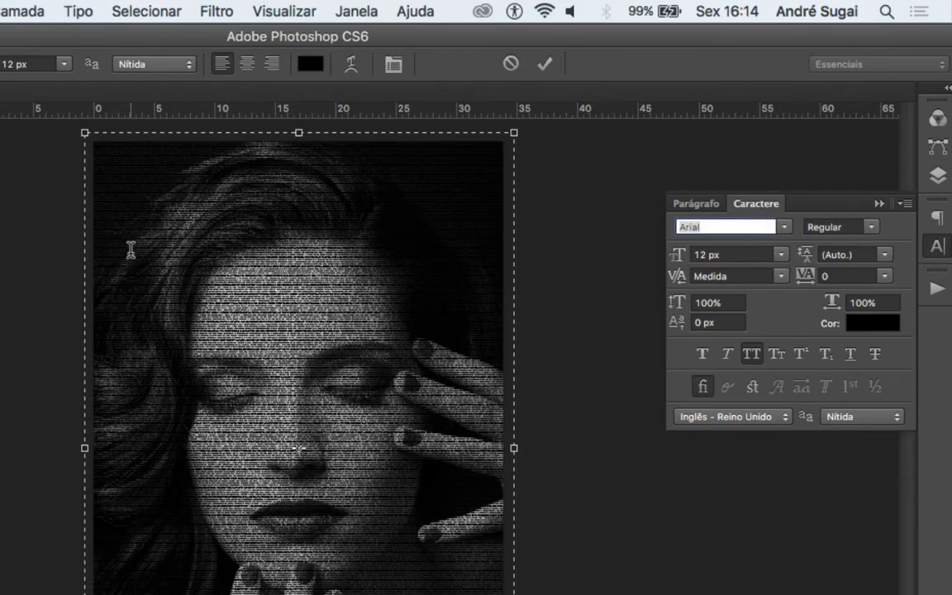
pyautogui.press('super+plus')
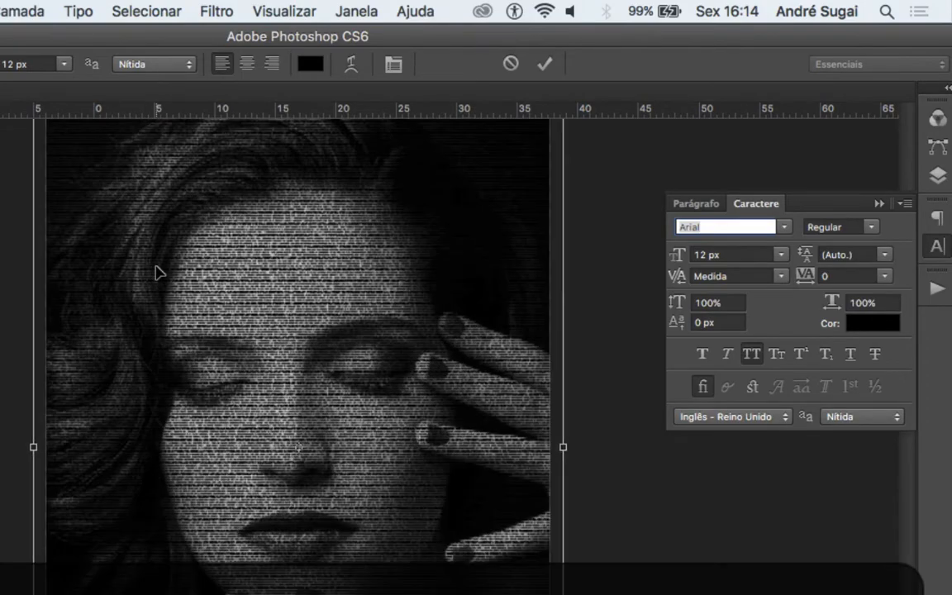
pyautogui.press('super+plus')
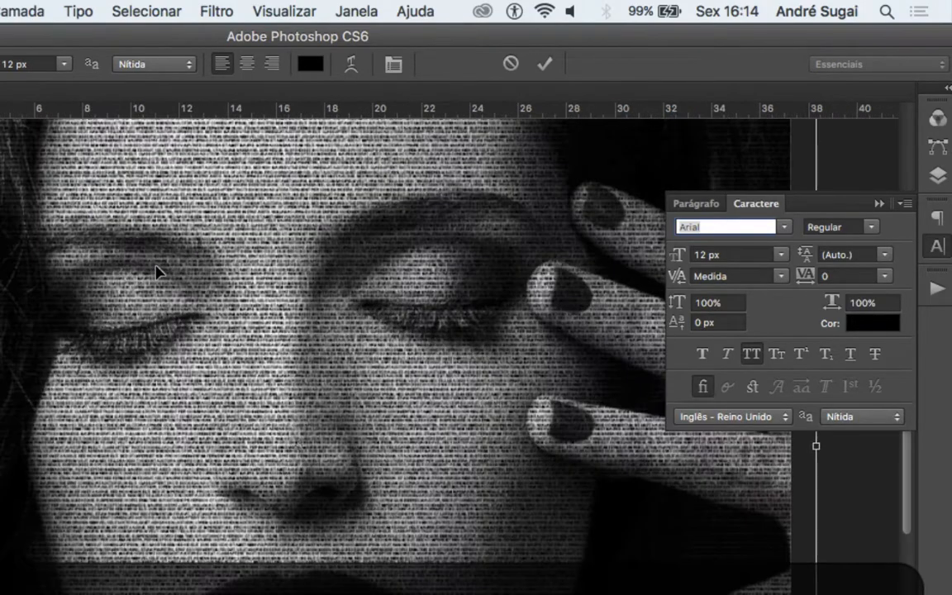
pyautogui.press('super+plus')
pyautogui.press('super+plus')
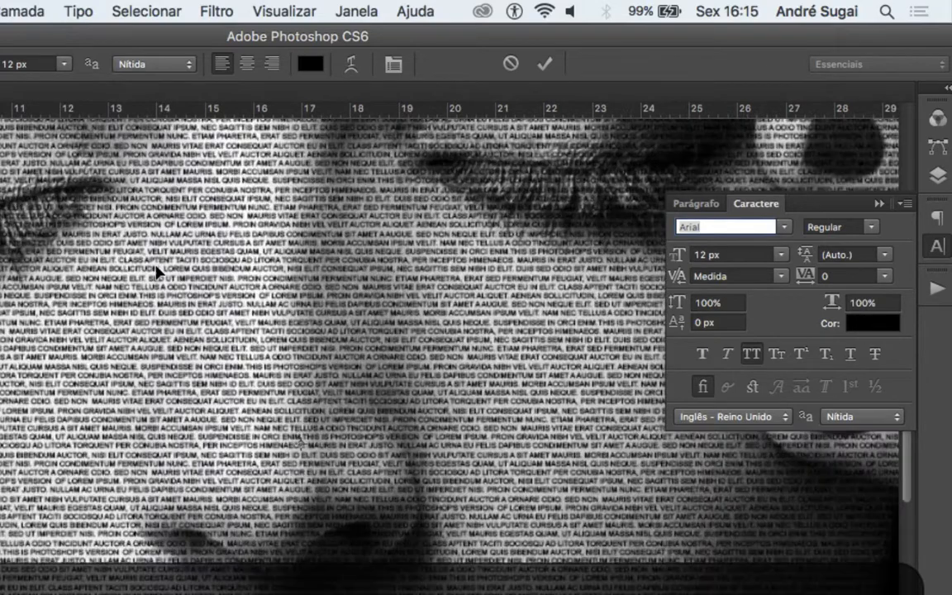
pyautogui.press('super+plus')
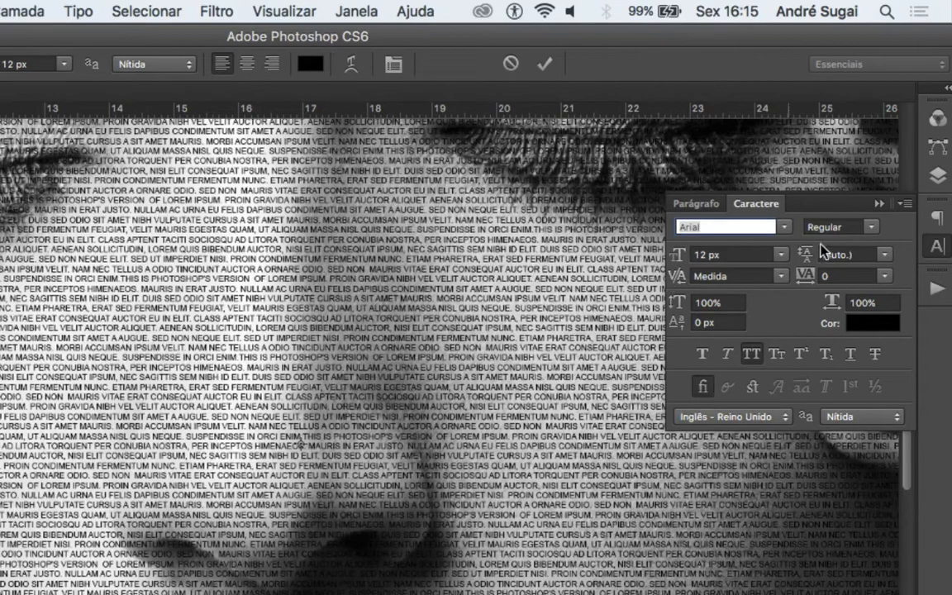
pyautogui.click(301, 319)
pyautogui.press('super+a')
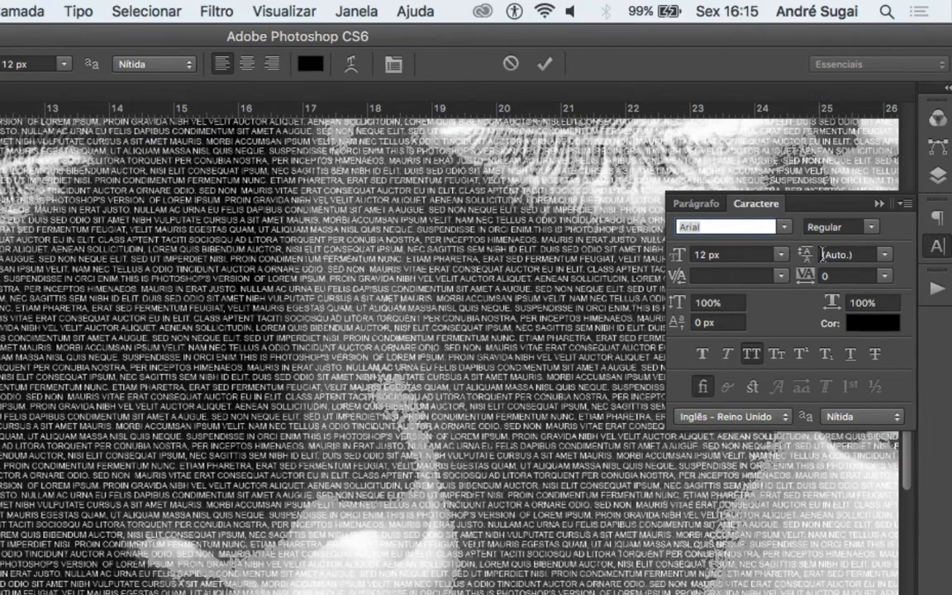
# Try leading values of 24 px and 14 px on the selected text.
pyautogui.click(885, 255)
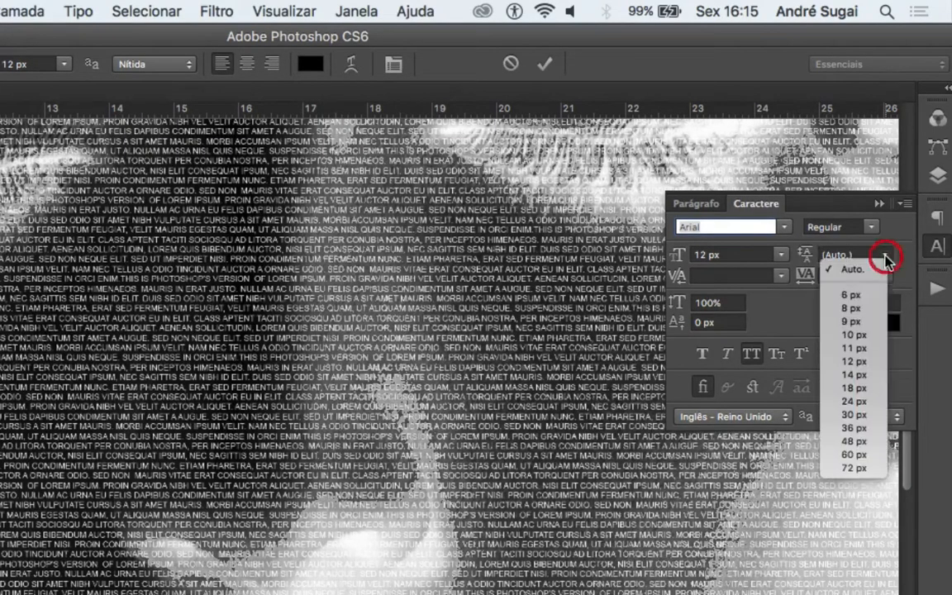
pyautogui.click(867, 401)
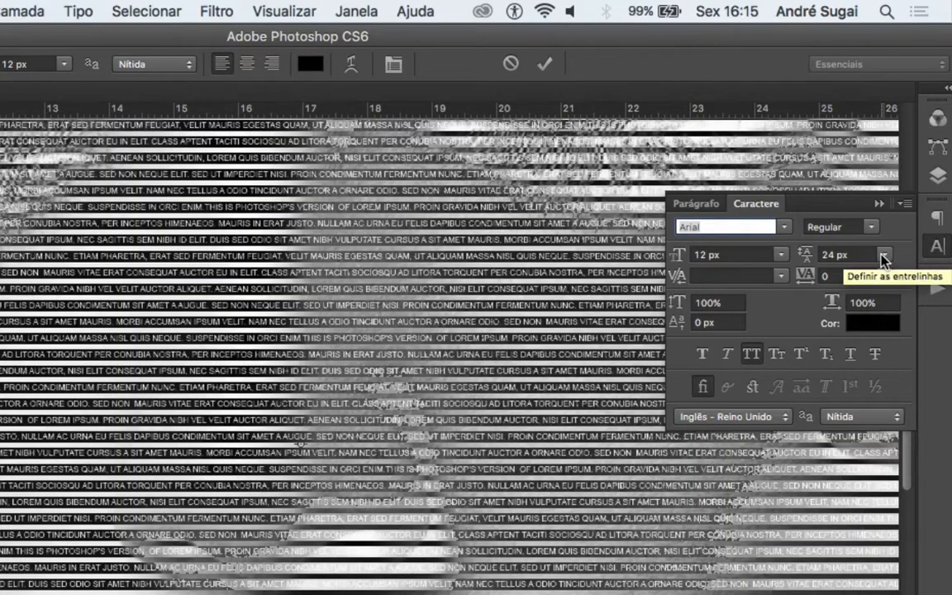
pyautogui.click(883, 256)
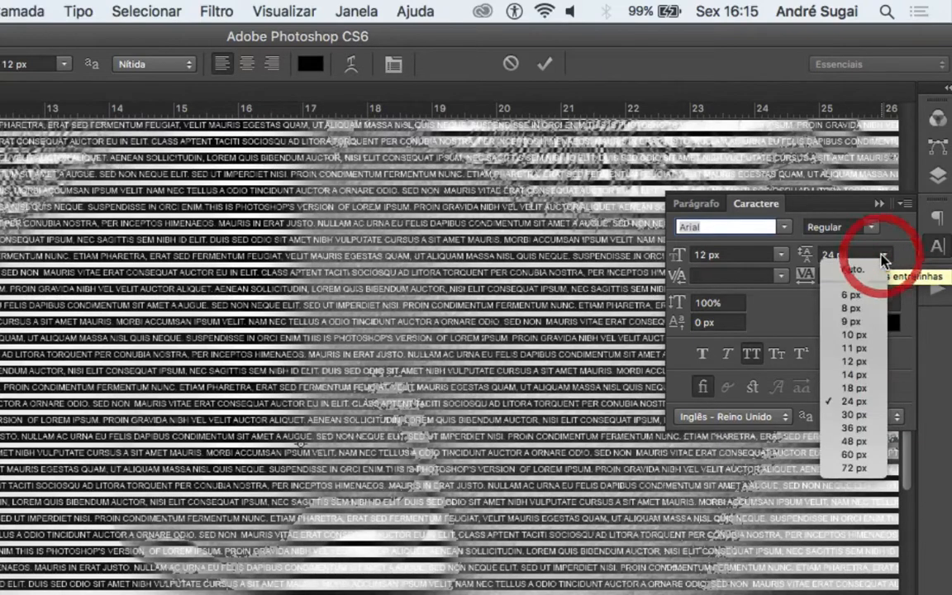
pyautogui.click(855, 376)
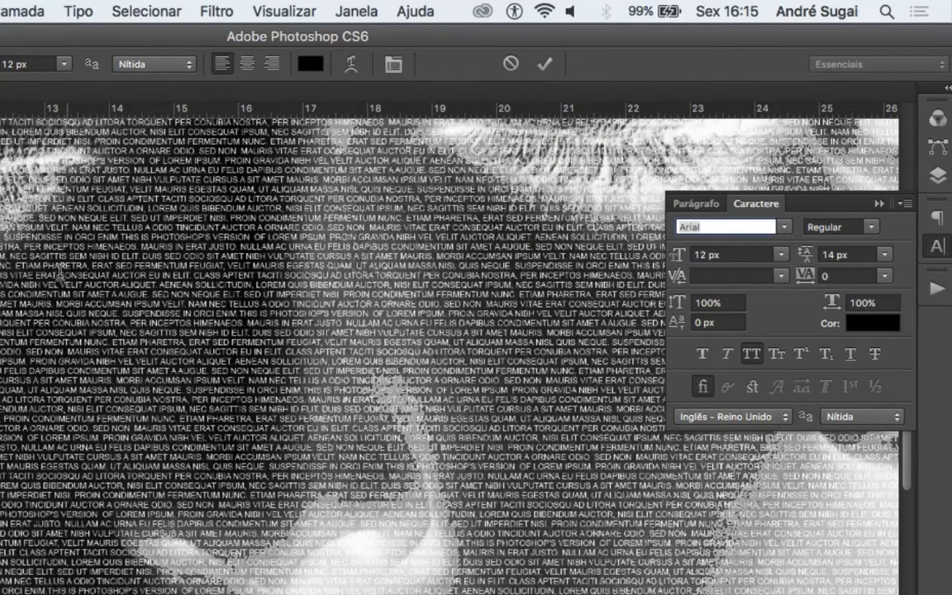
# Set the leading of all the text to 12 px and turn off All Caps.
pyautogui.click(885, 254)
pyautogui.click(856, 363)
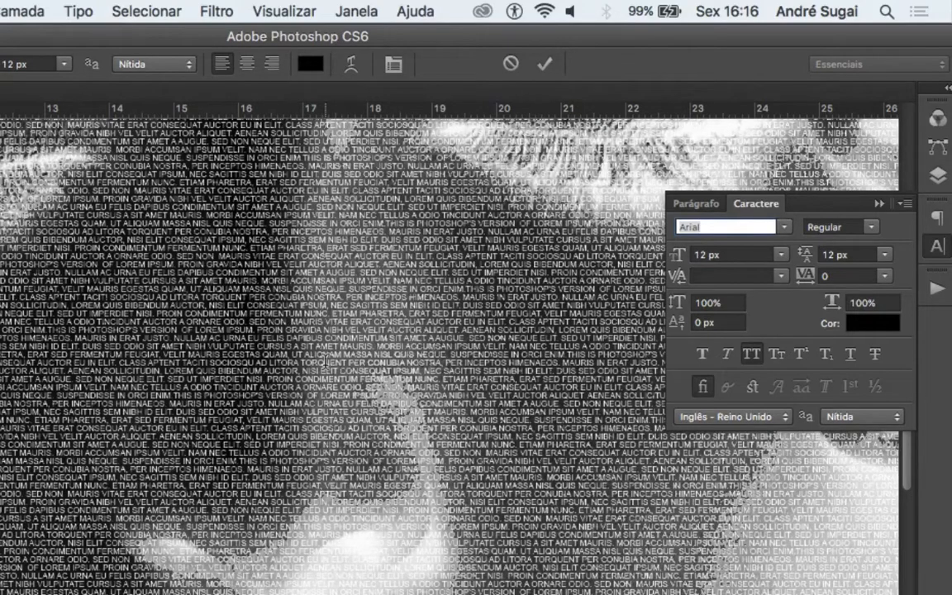
pyautogui.press('super+Return')
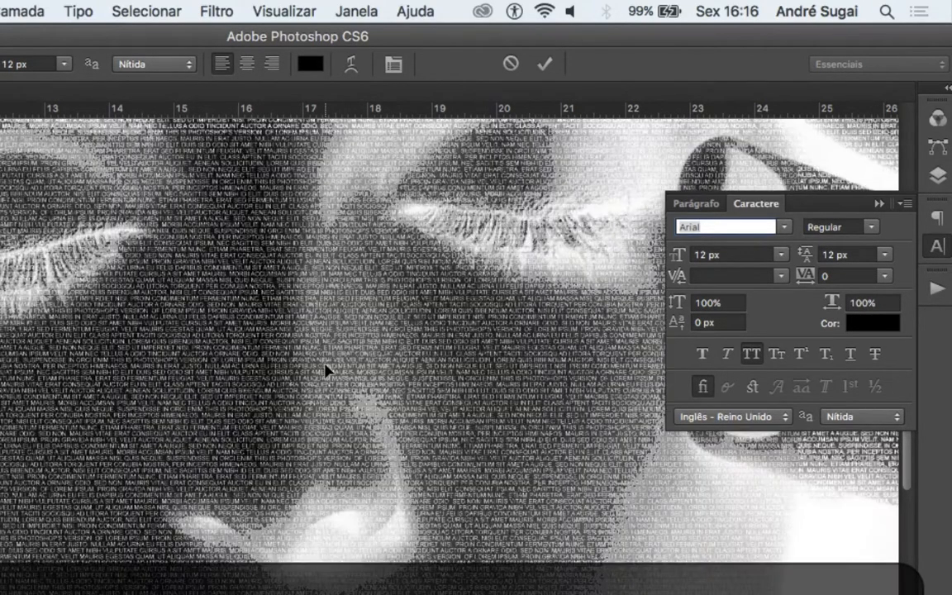
pyautogui.scroll(-3, 325, 370)
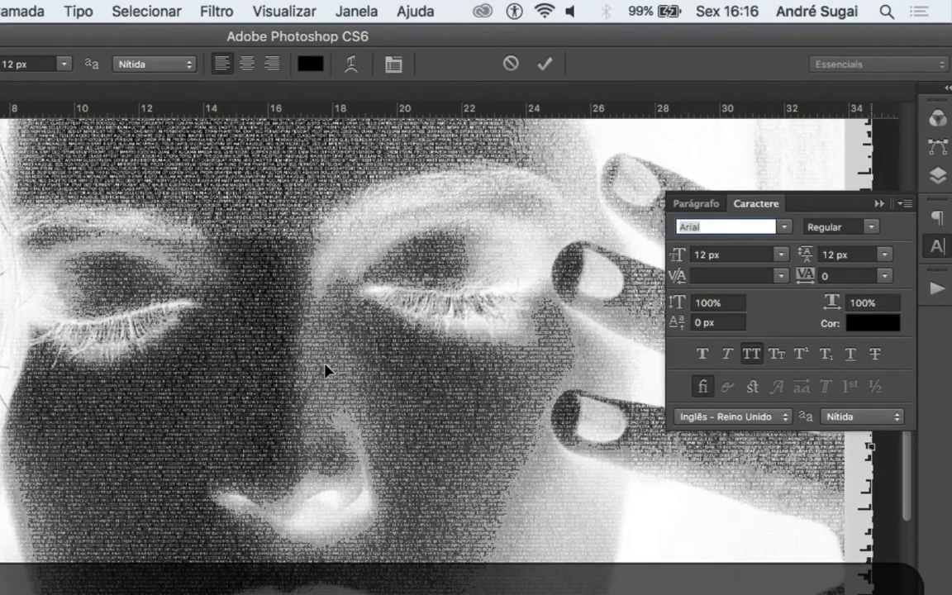
pyautogui.scroll(-3, 325, 371)
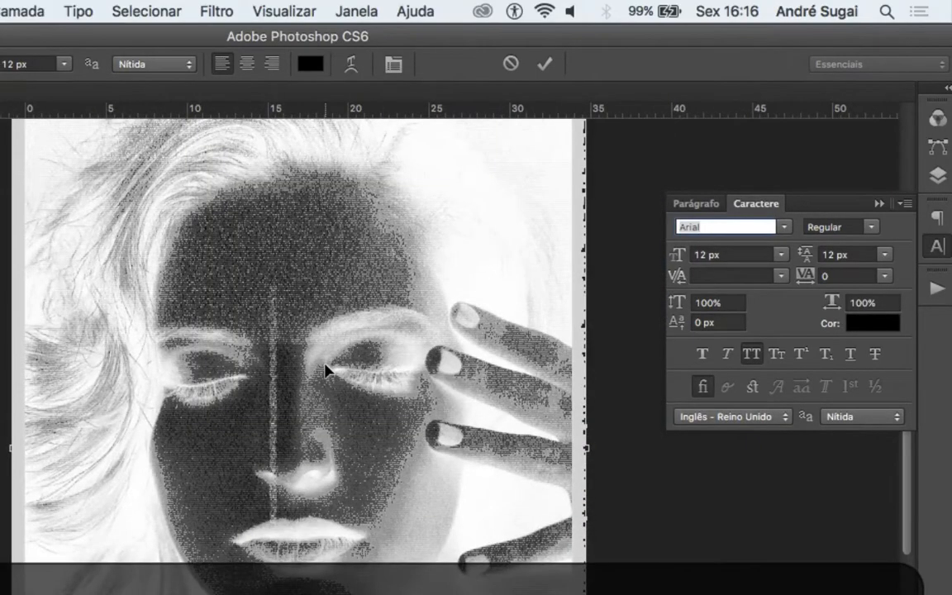
pyautogui.scroll(2, 325, 370)
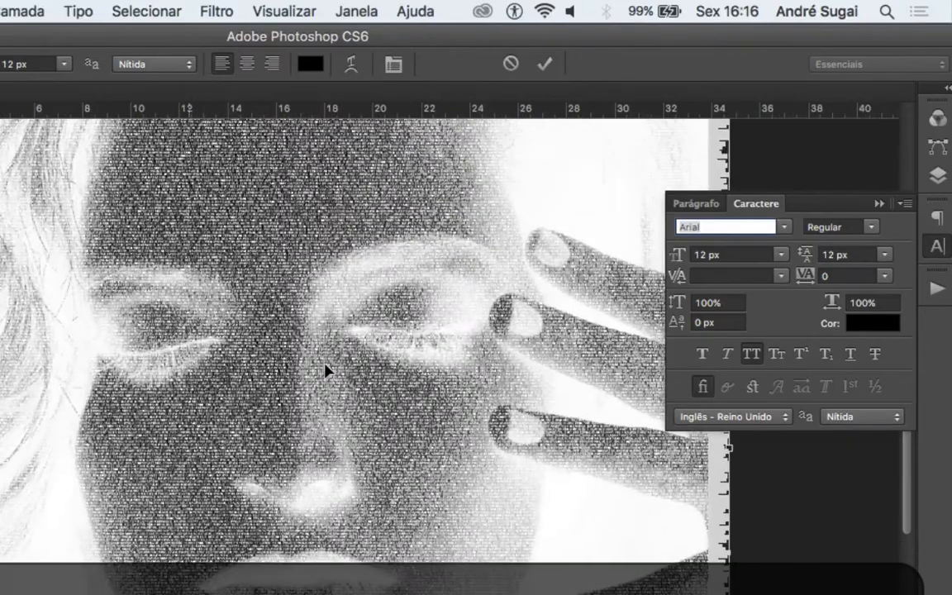
pyautogui.scroll(2, 325, 370)
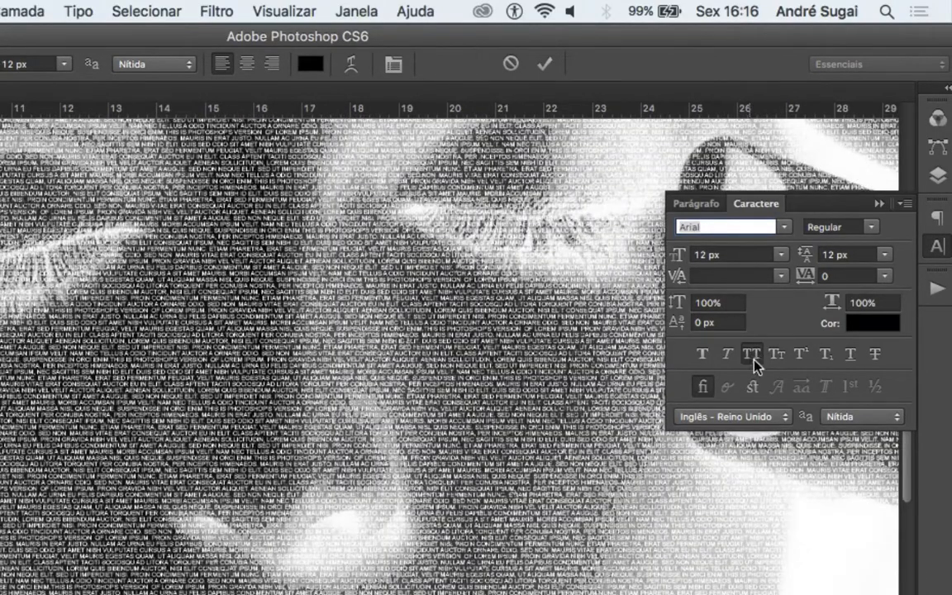
pyautogui.click(750, 362)
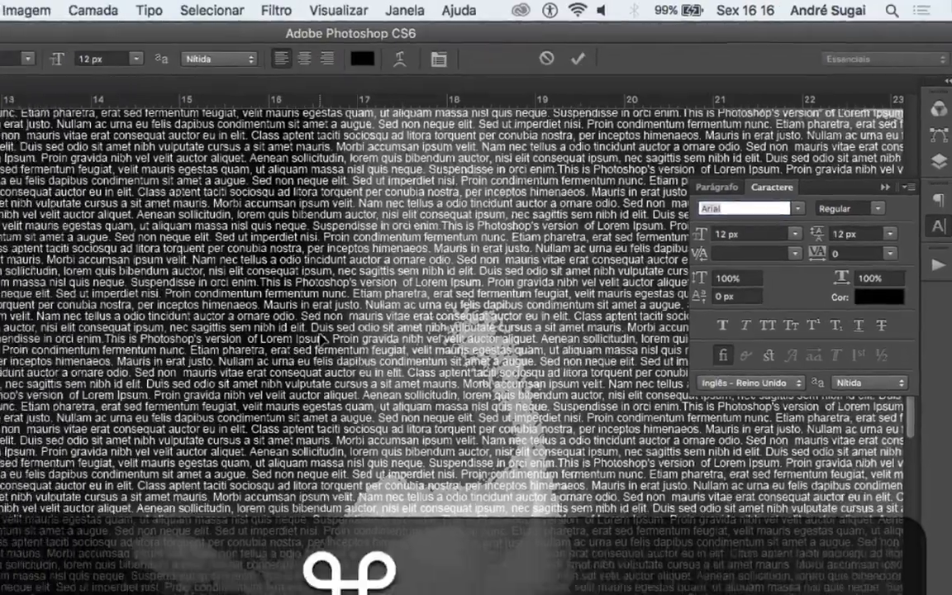
# Copy the whole text block, paste it at its end to cover the lower part of the photo, and commit the text.
pyautogui.press('super+minus')
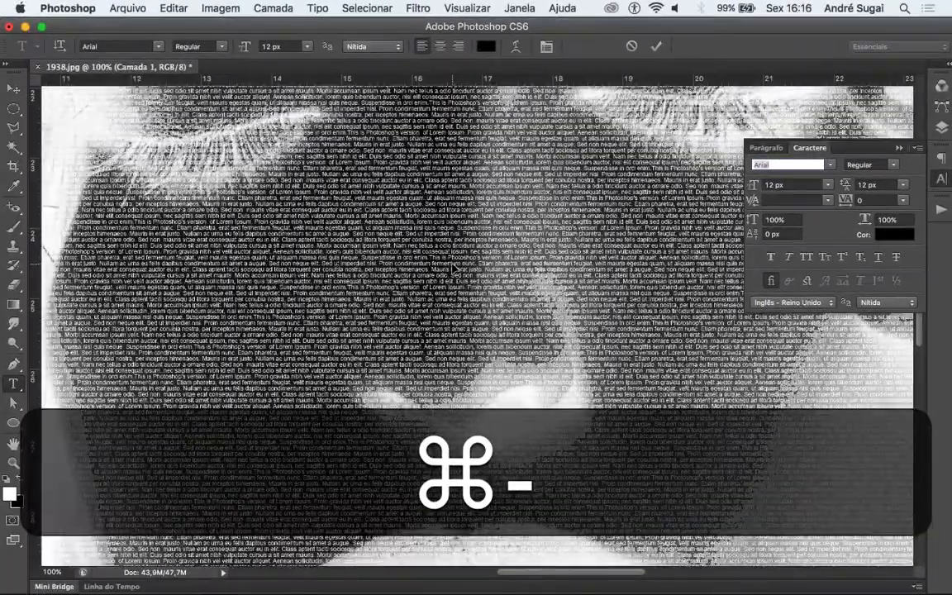
pyautogui.press('super+minus')
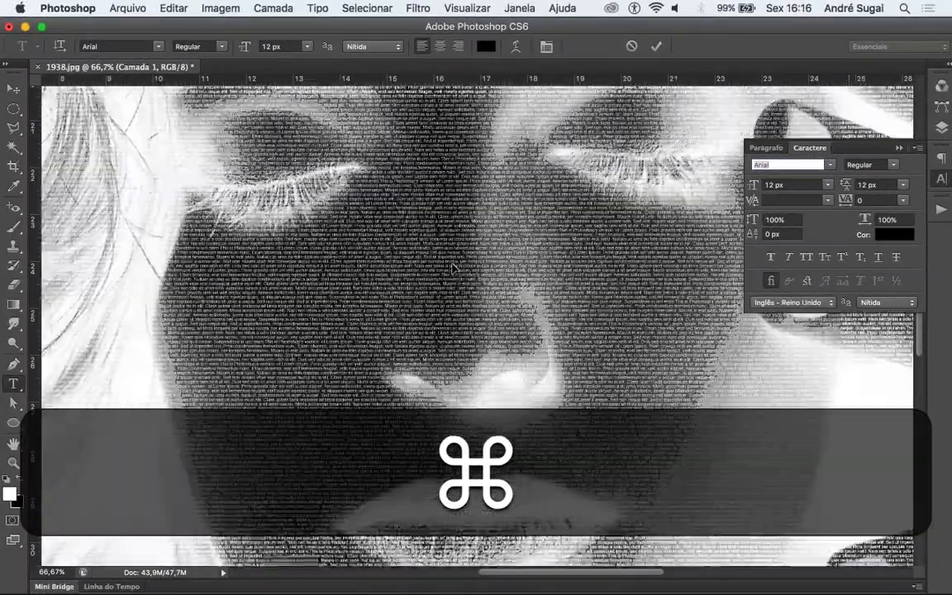
pyautogui.press('super+minus')
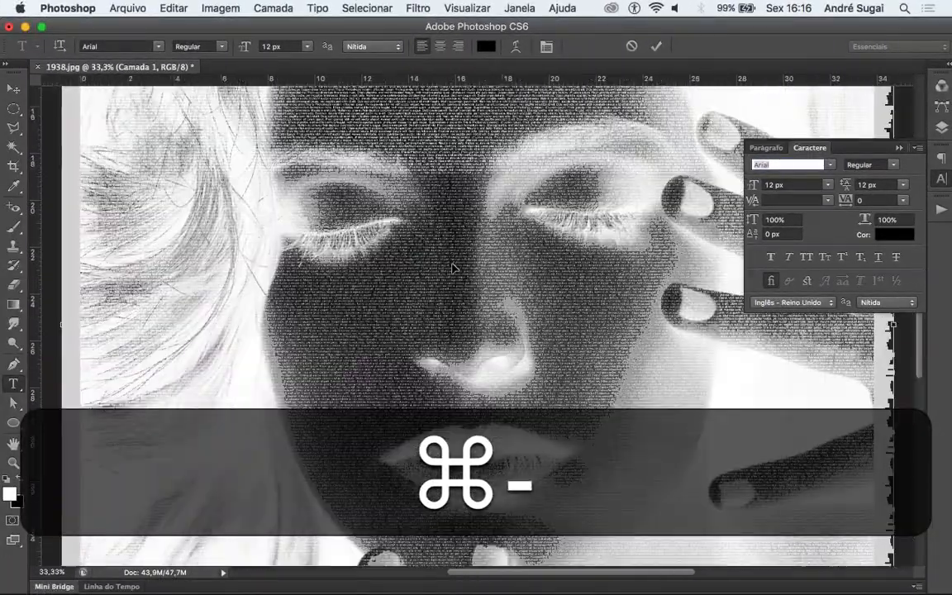
pyautogui.press('super+minus')
pyautogui.press('super+minus')
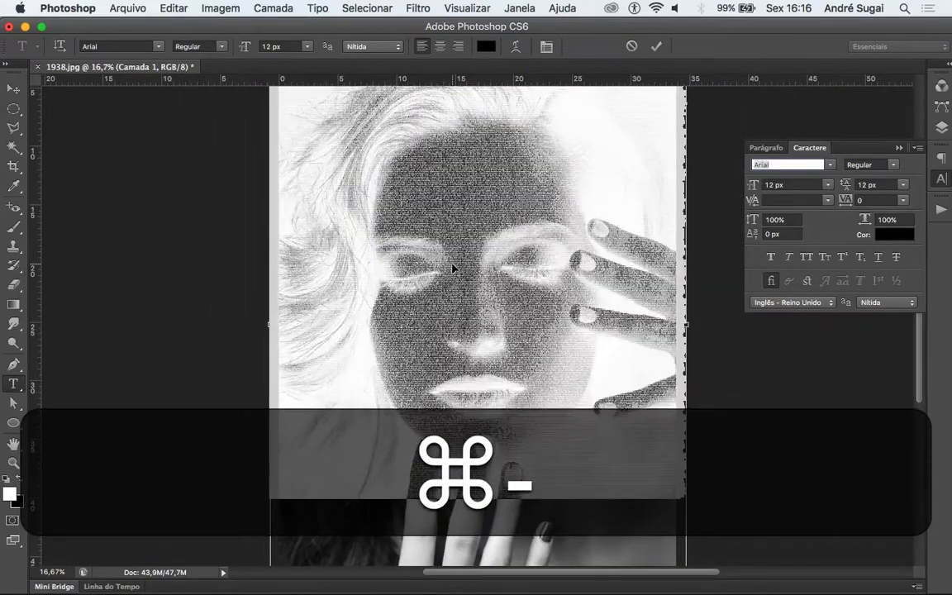
pyautogui.press('super+minus')
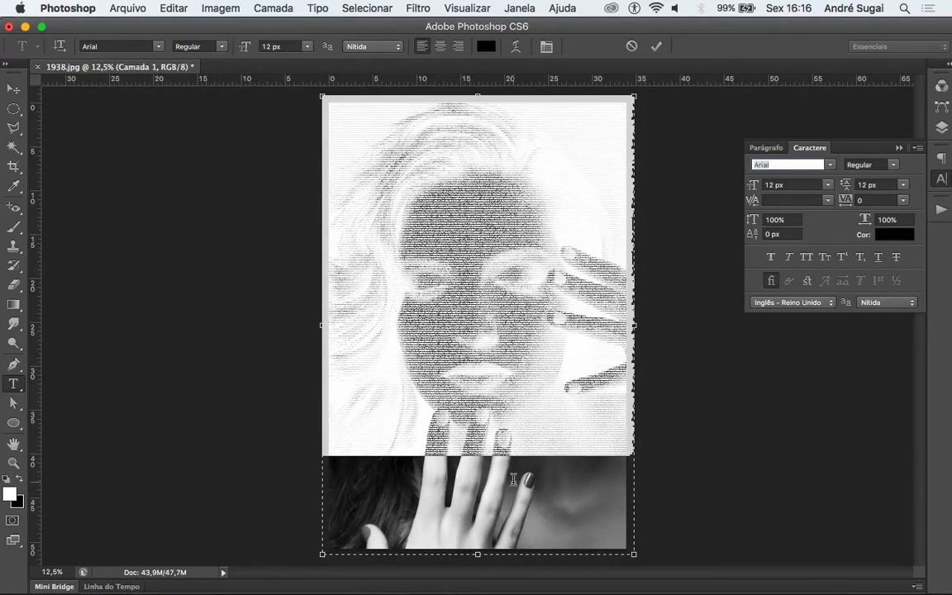
pyautogui.press('super+c')
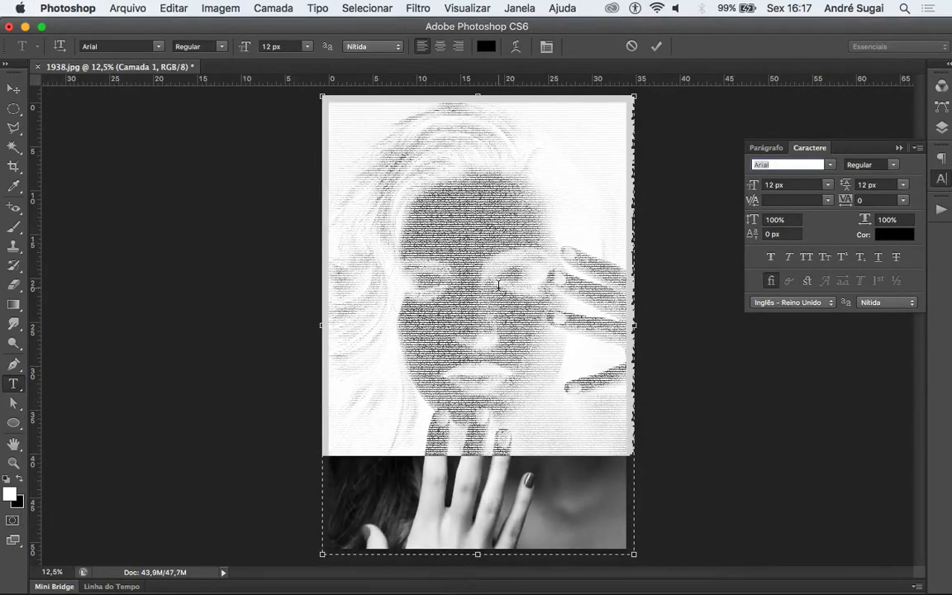
pyautogui.press('Right')
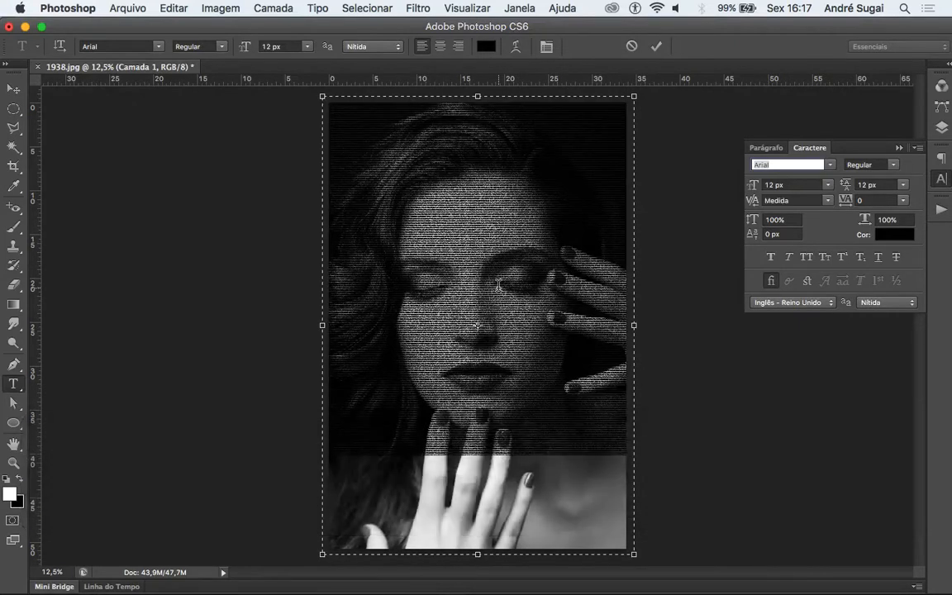
pyautogui.press('super+v')
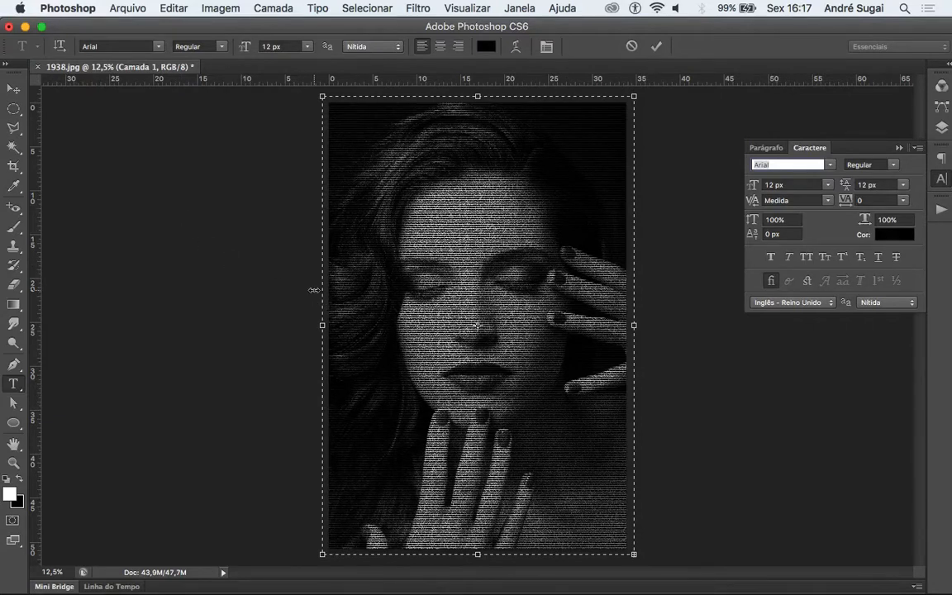
pyautogui.press('super+Return')
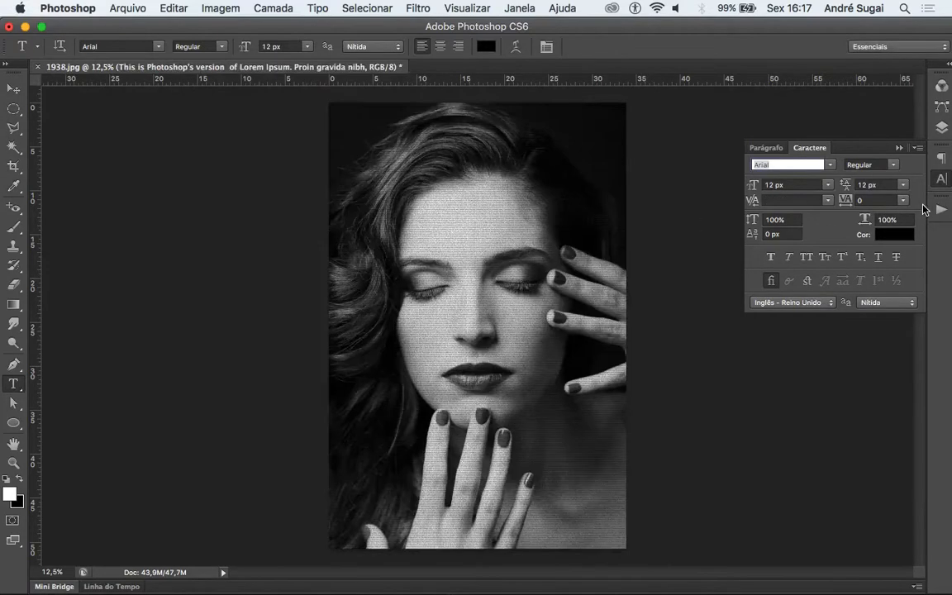
# Duplicate the Lorem Ipsum text layer and hide the original one below the copy.
pyautogui.click(940, 131)
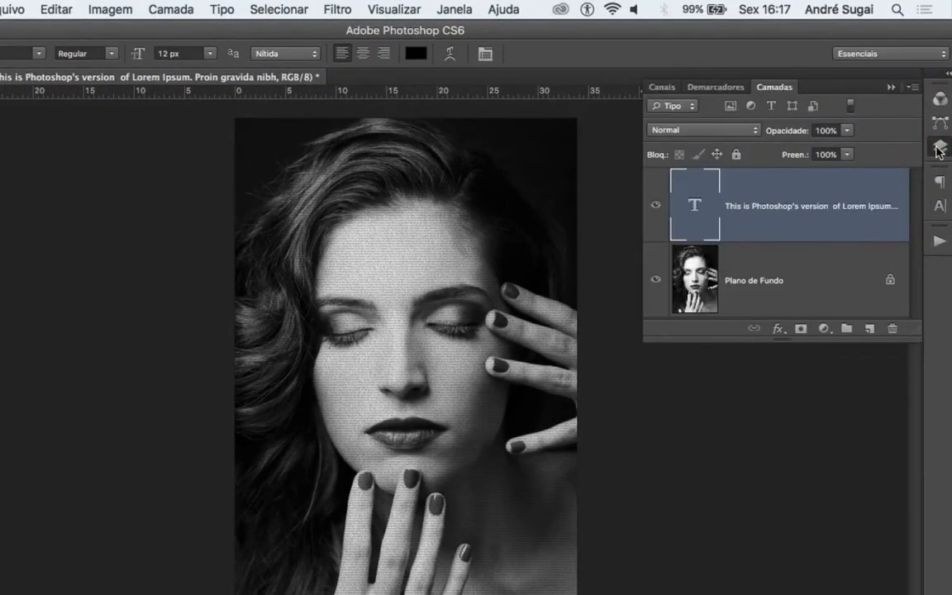
pyautogui.moveTo(913, 335); pyautogui.dragTo(913, 542)
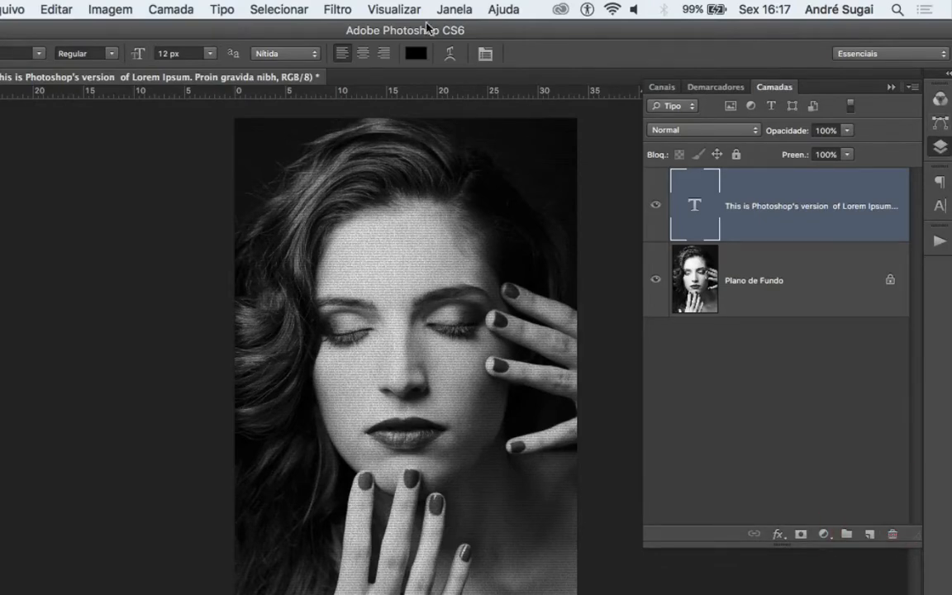
pyautogui.click(456, 10)
pyautogui.click(468, 162)
pyautogui.press('super+j')
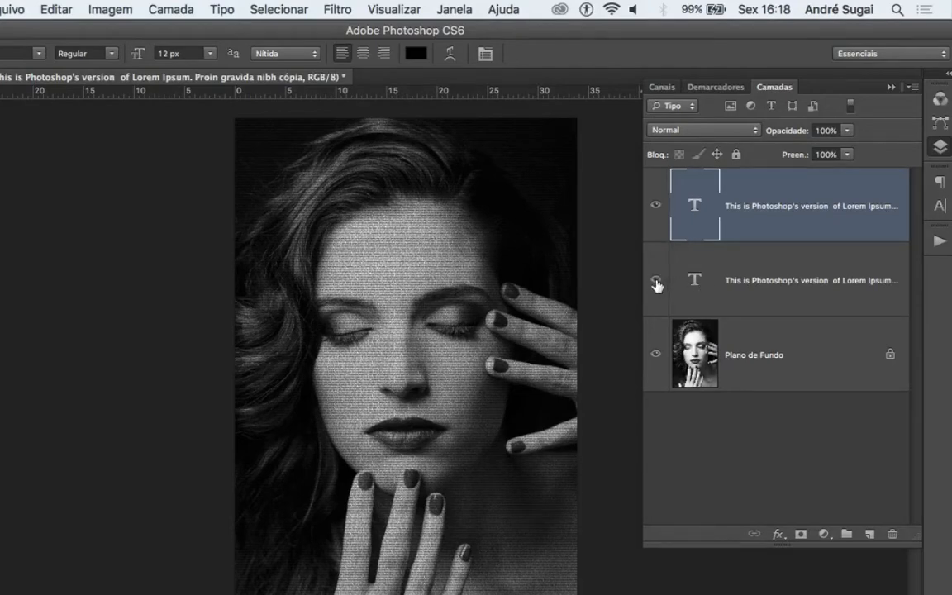
pyautogui.click(656, 282)
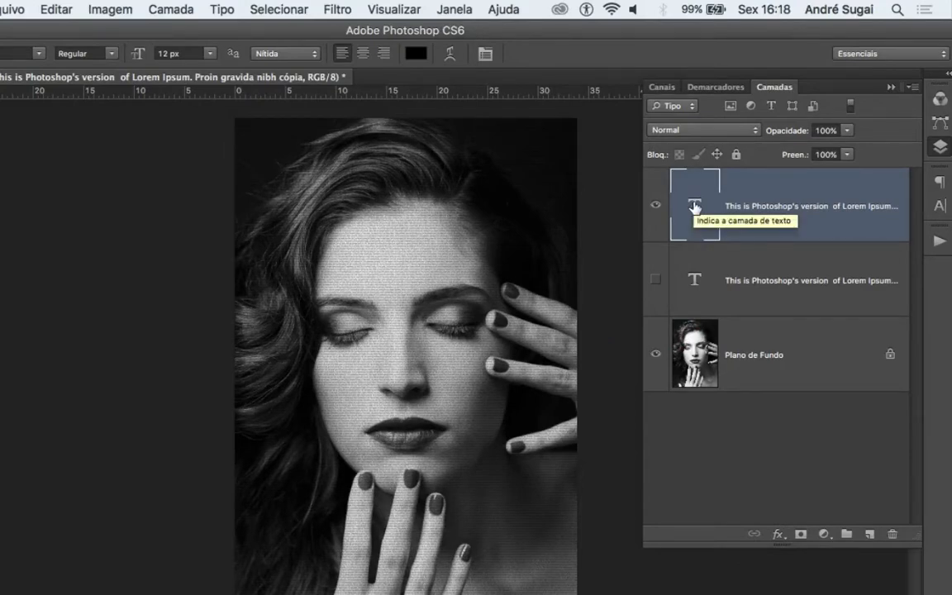
# Change the color of all the text in the top Lorem Ipsum copy to gray 666666 and commit the text.
pyautogui.doubleClick(692, 212)
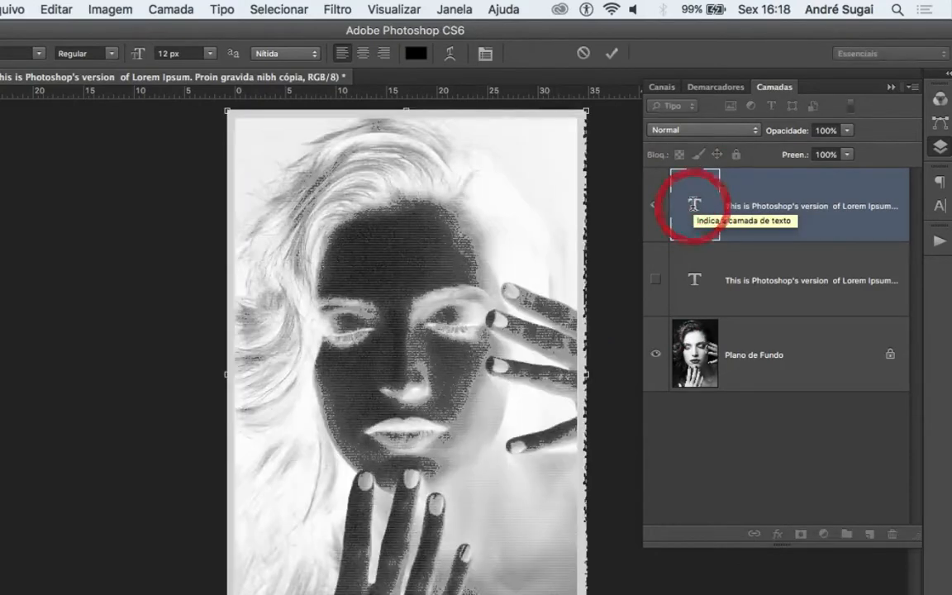
pyautogui.click(416, 54)
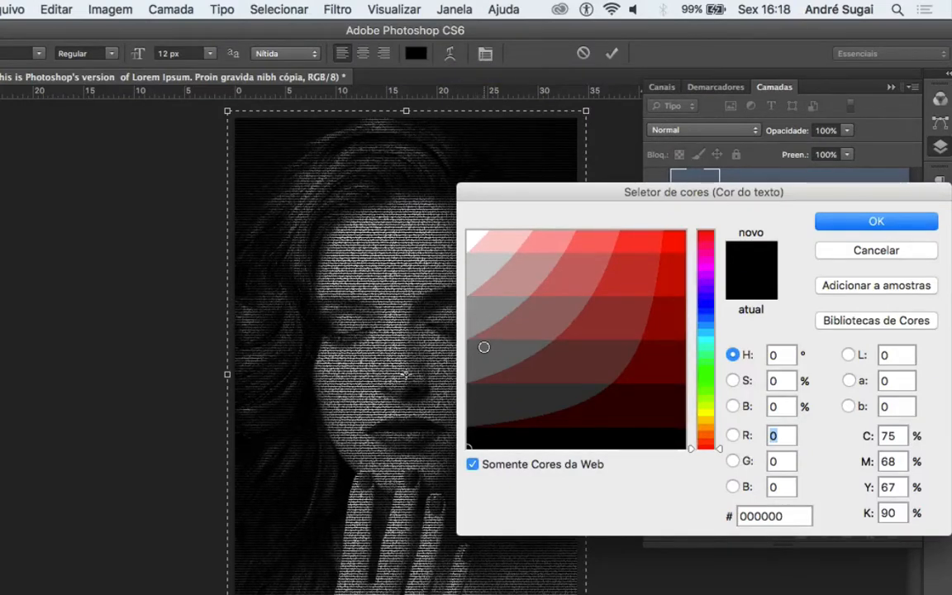
pyautogui.click(484, 353)
pyautogui.click(485, 355)
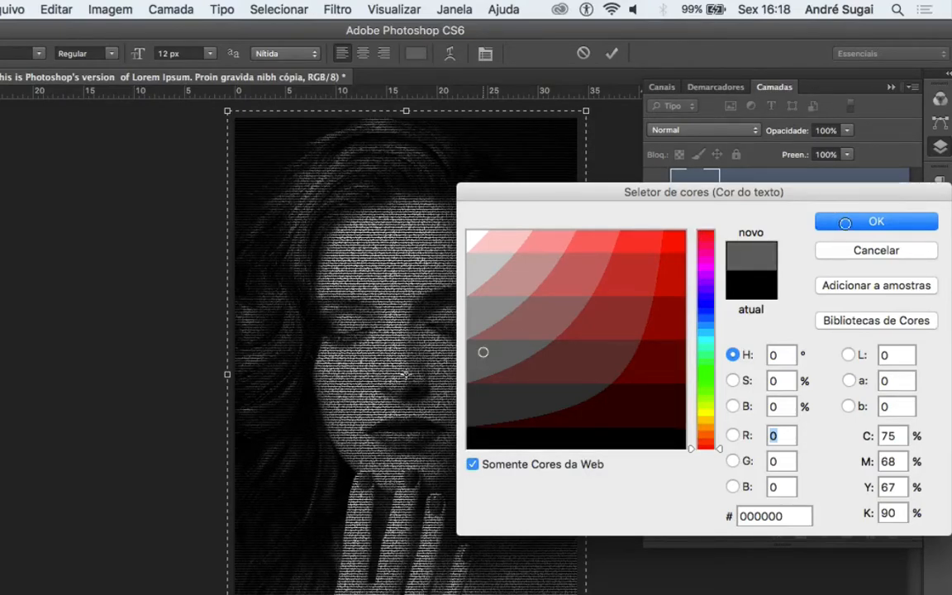
pyautogui.click(847, 224)
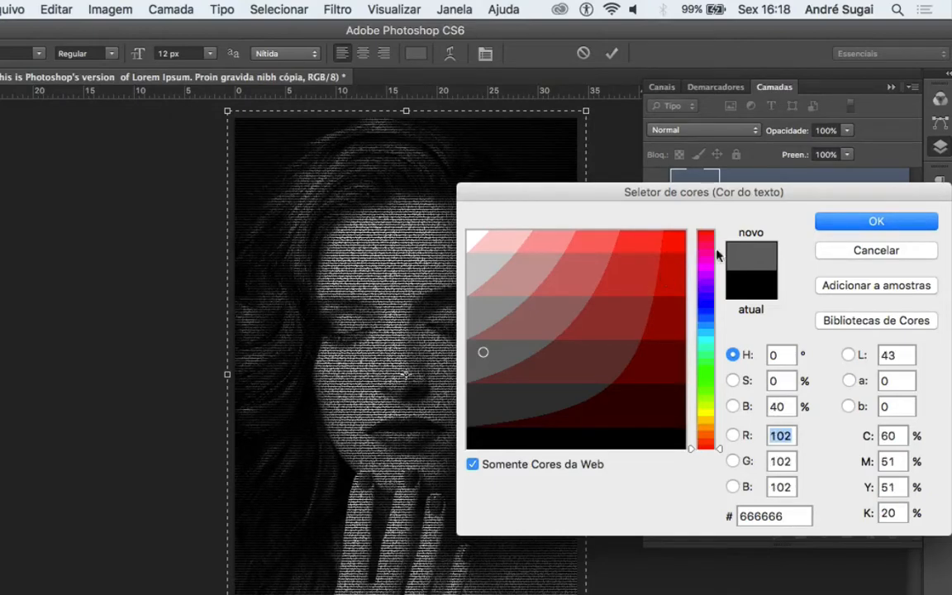
pyautogui.click(860, 218)
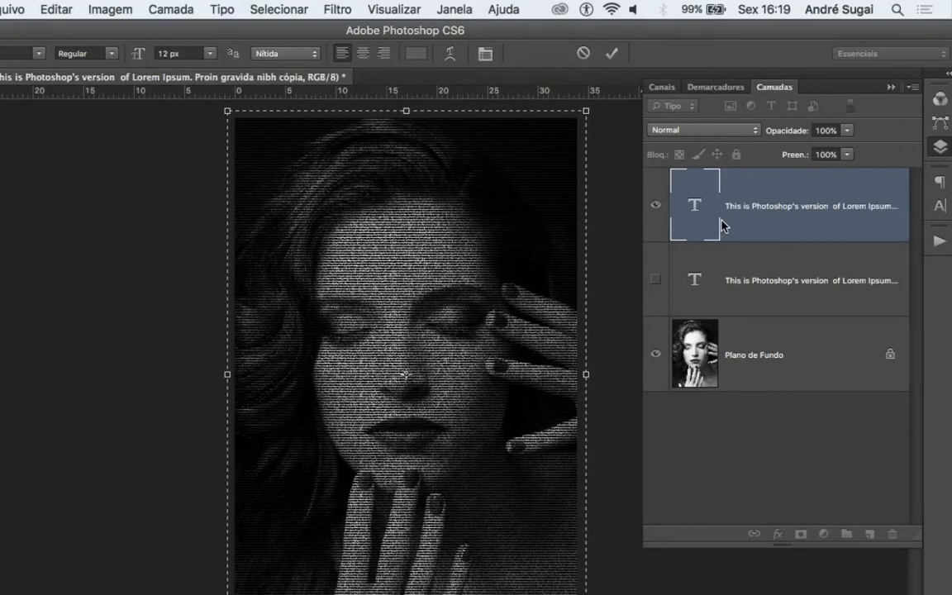
pyautogui.press('super+a')
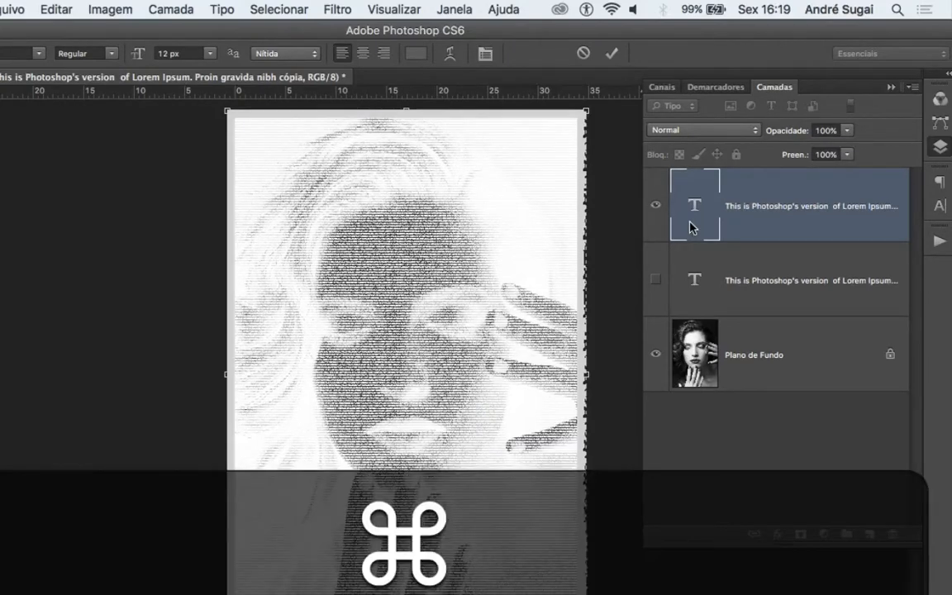
pyautogui.press('super+Return')
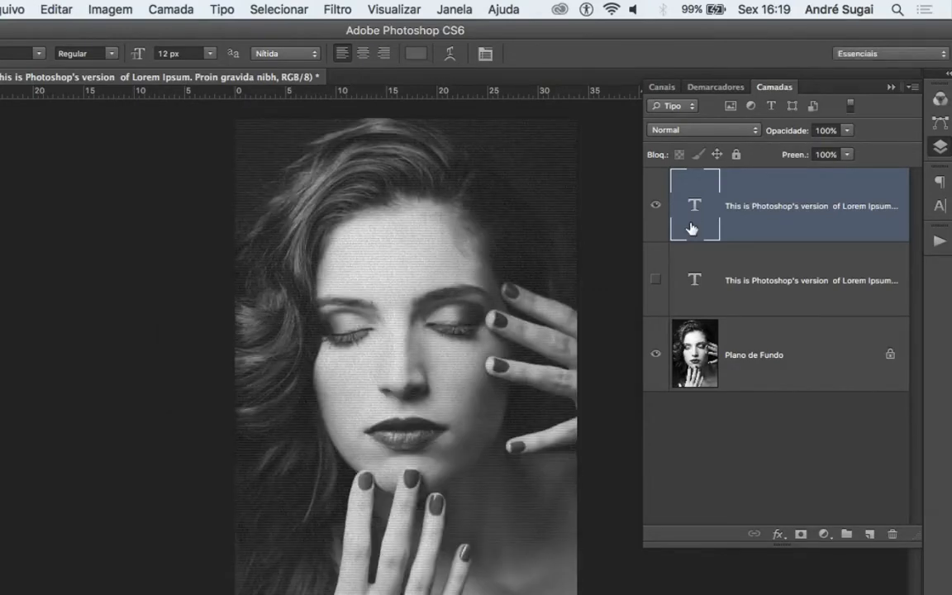
# Duplicate the gray text layer and hide the gray original below the new copy.
pyautogui.press('super')
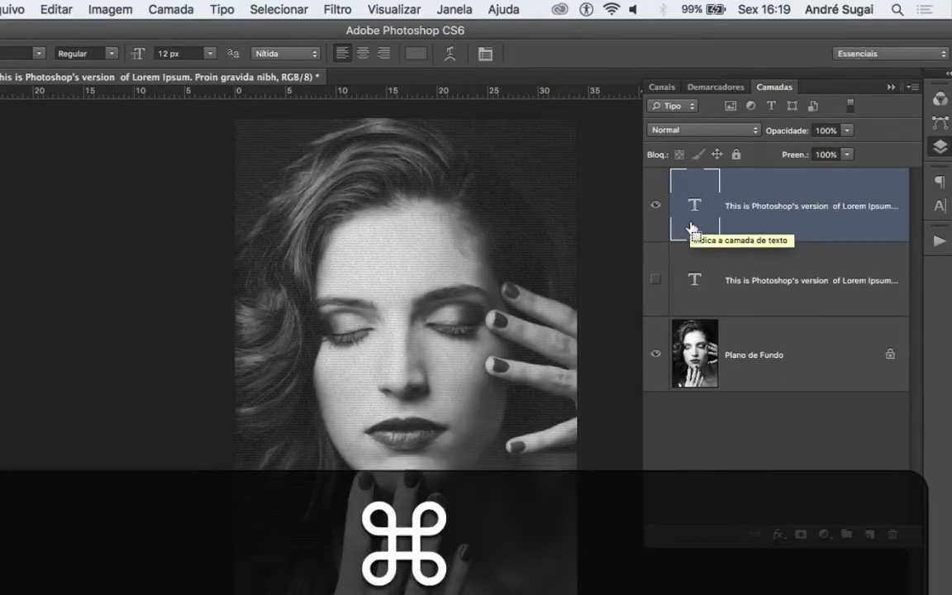
pyautogui.press('super+j')
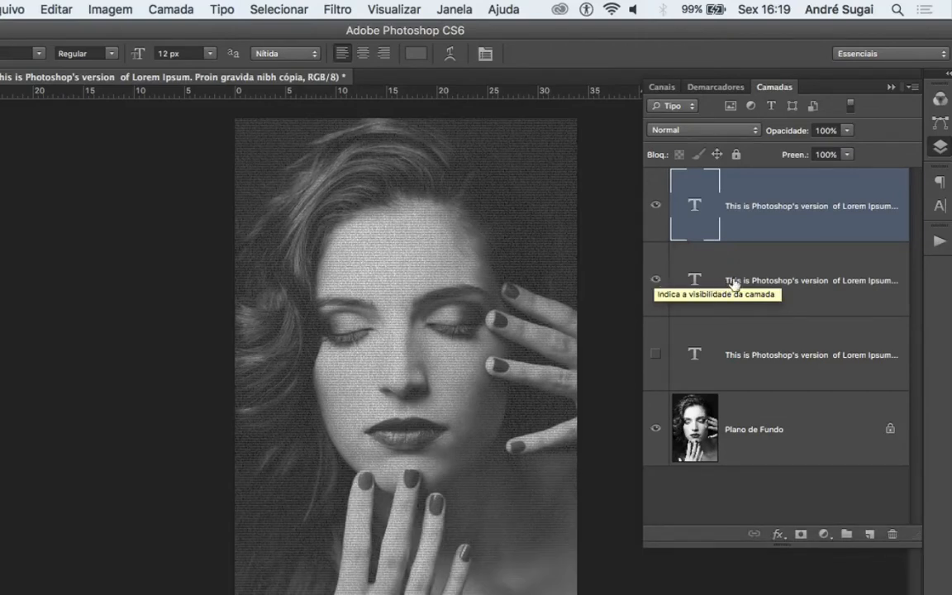
pyautogui.click(656, 283)
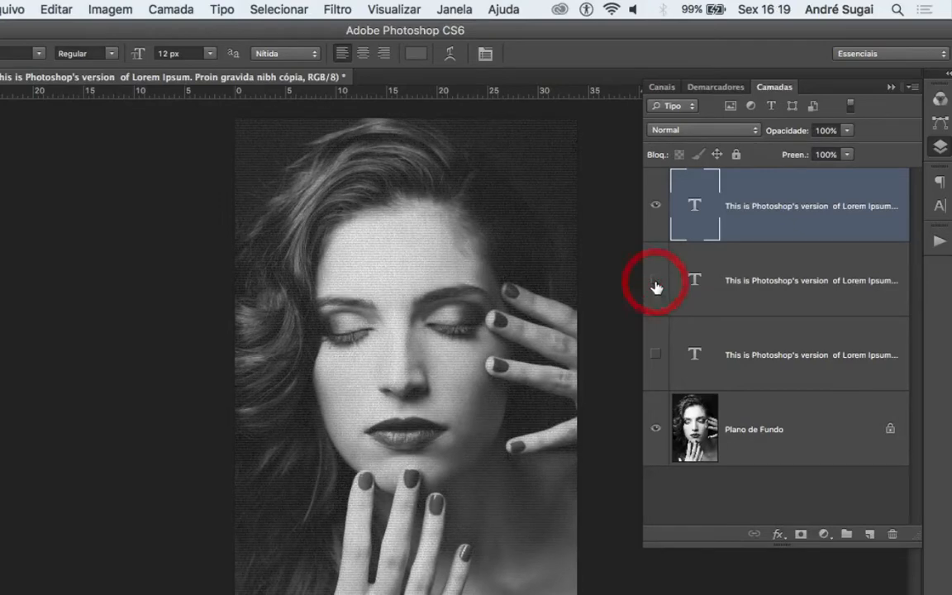
# Change the color of all the text in the topmost copy to light gray cccccc and commit the text.
pyautogui.doubleClick(695, 206)
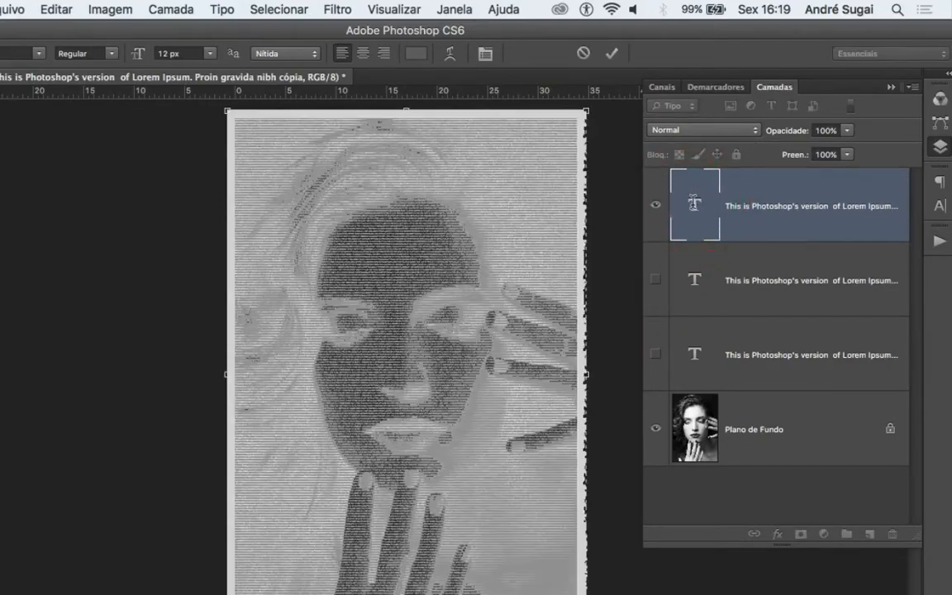
pyautogui.click(416, 55)
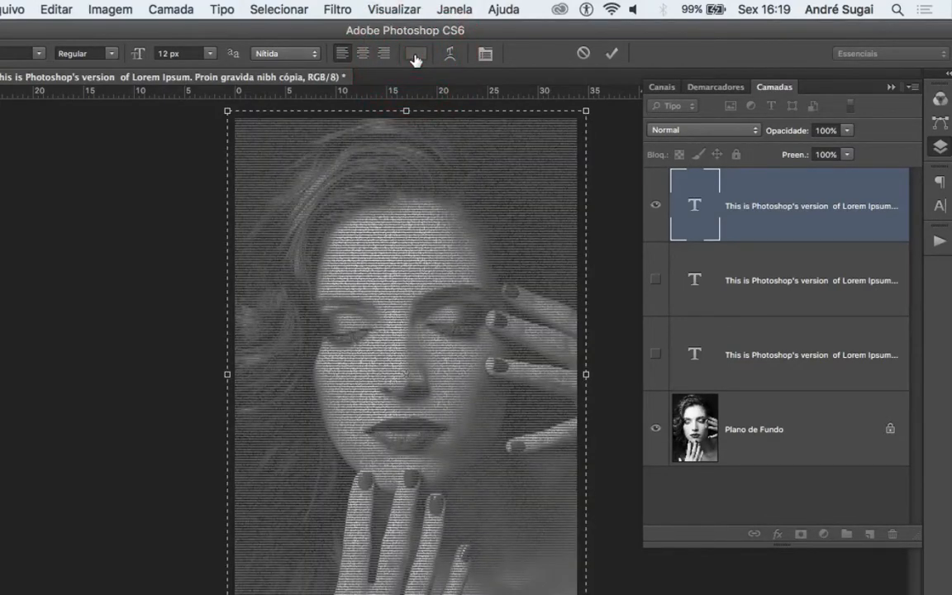
pyautogui.click(416, 56)
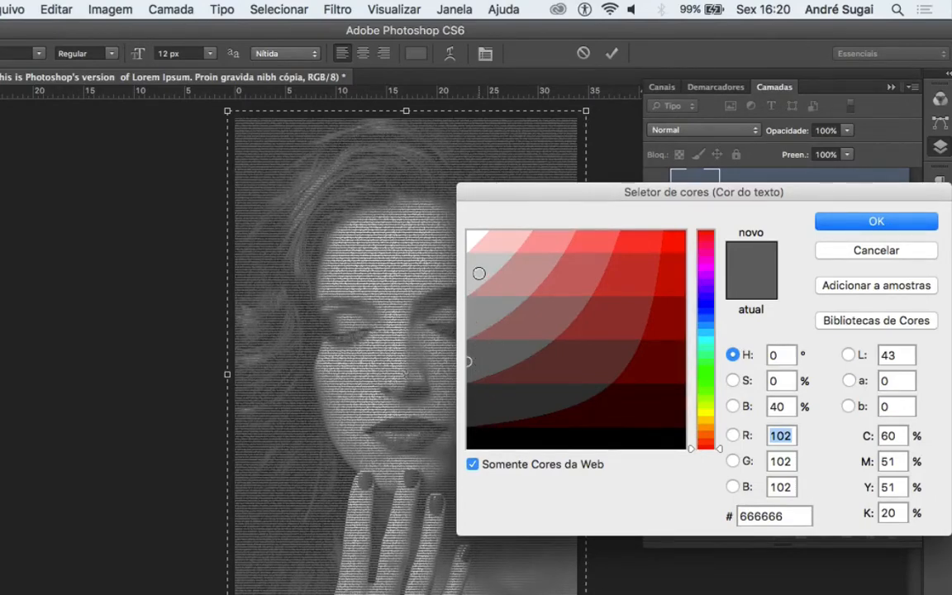
pyautogui.click(478, 274)
pyautogui.click(480, 272)
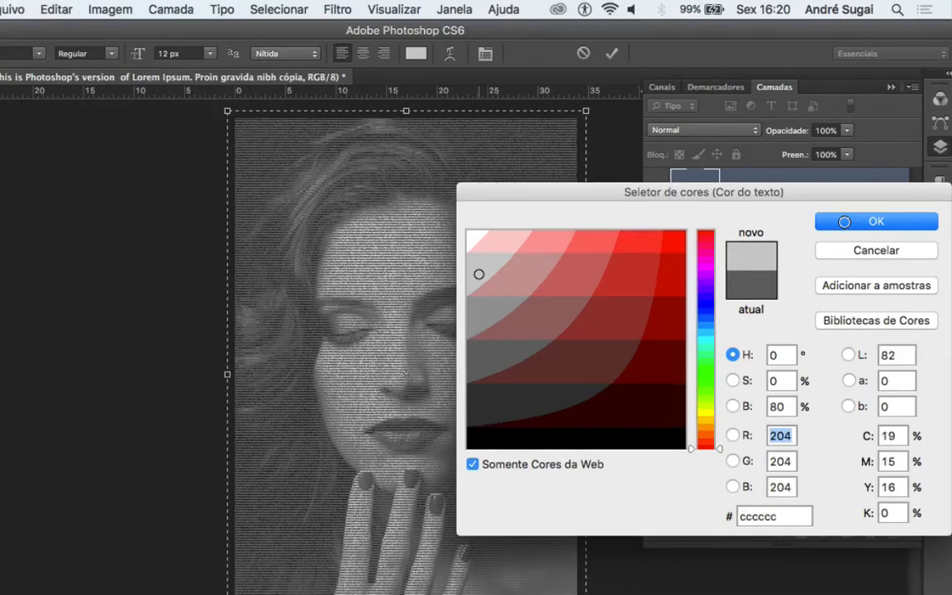
pyautogui.click(847, 226)
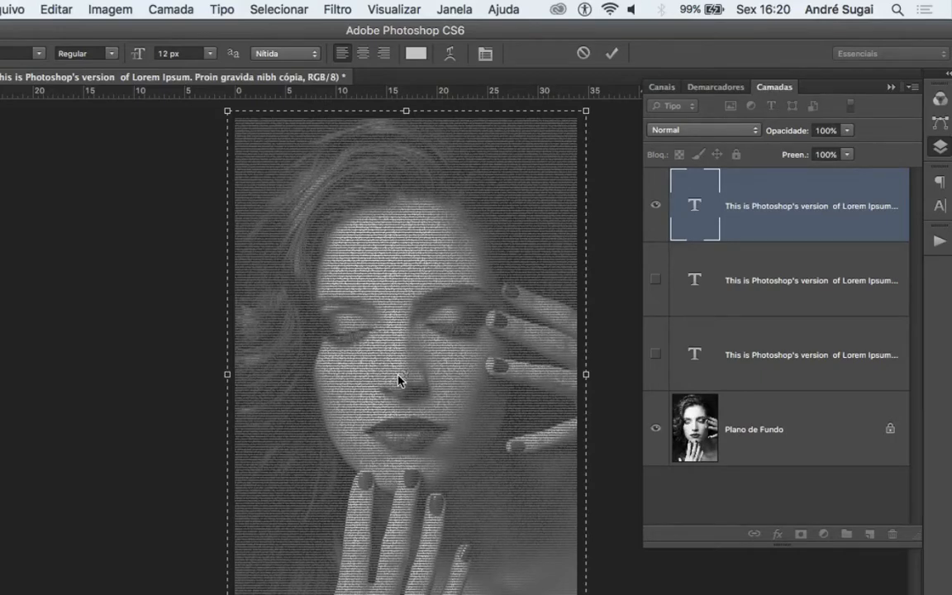
pyautogui.press('super+a')
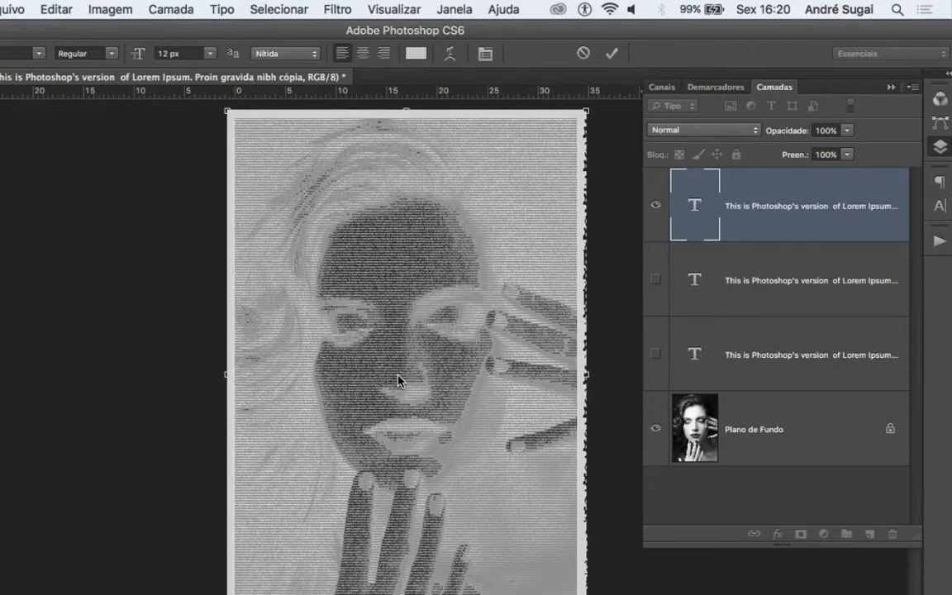
pyautogui.press('super+Return')
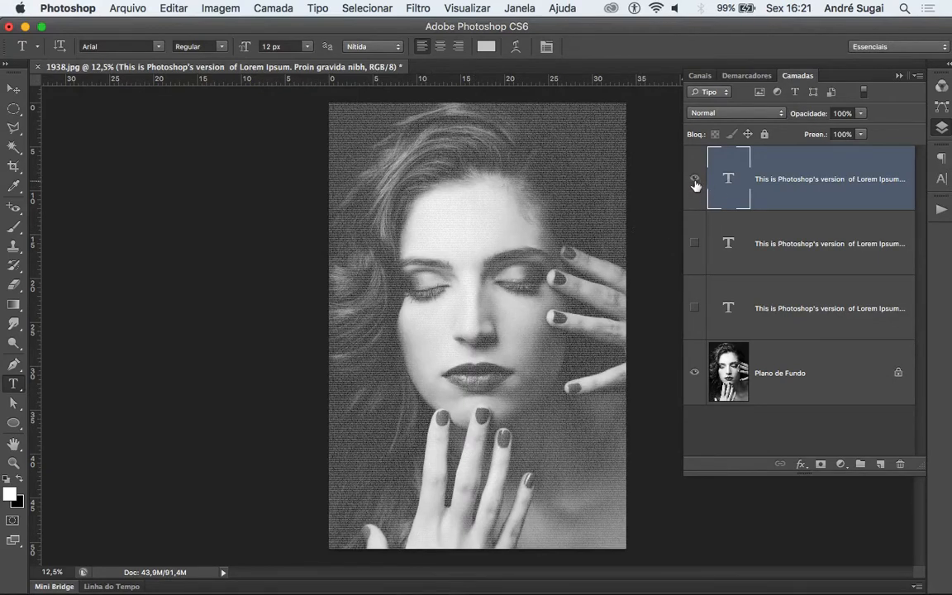
# Hide the light gray text layer and select the shadows of the background photo with Color Range.
pyautogui.click(694, 179)
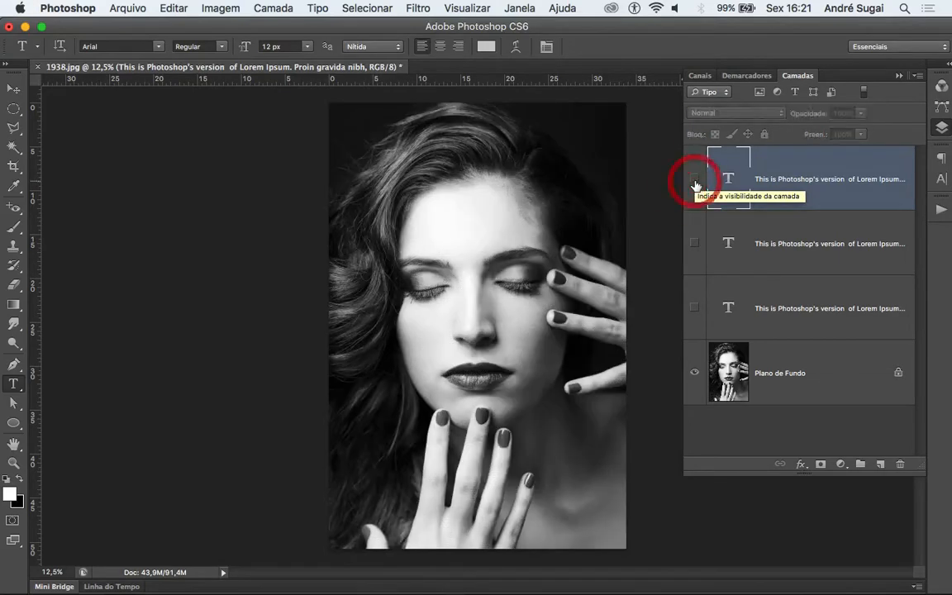
pyautogui.click(745, 376)
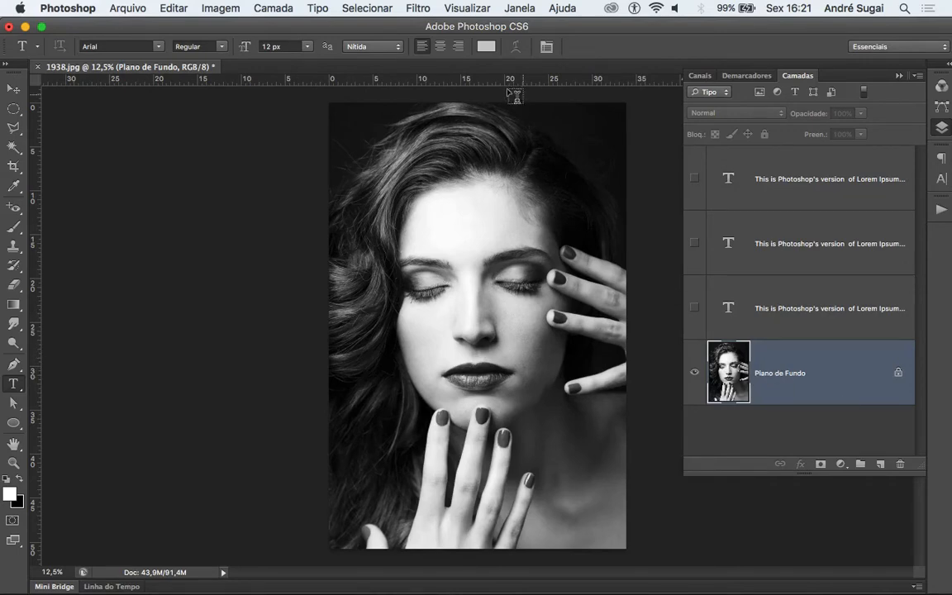
pyautogui.click(368, 8)
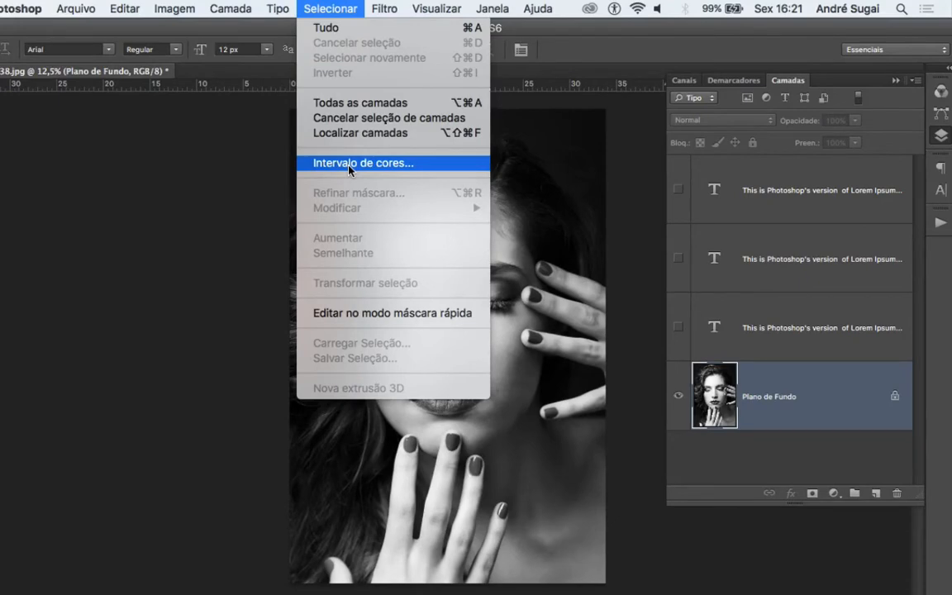
pyautogui.click(349, 165)
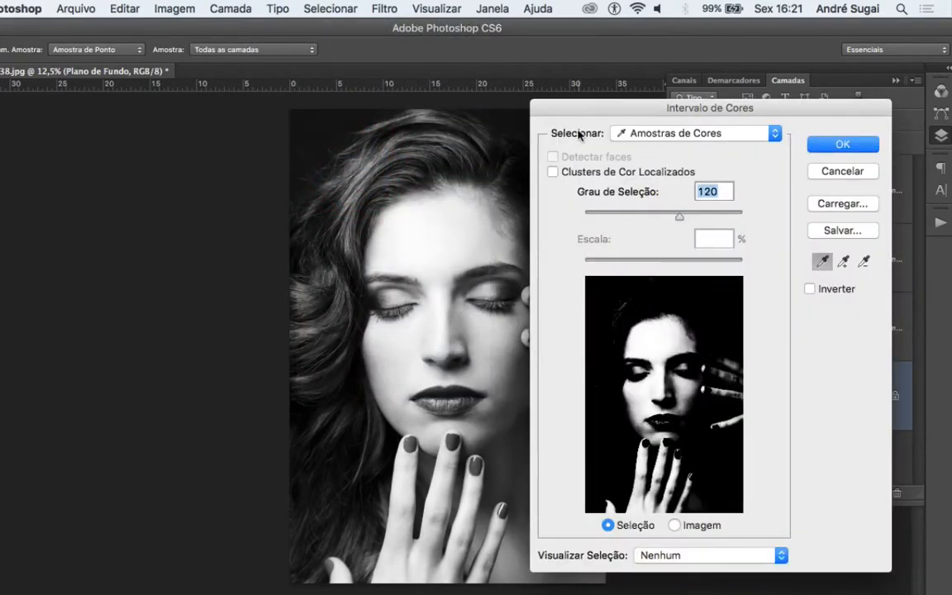
pyautogui.click(676, 132)
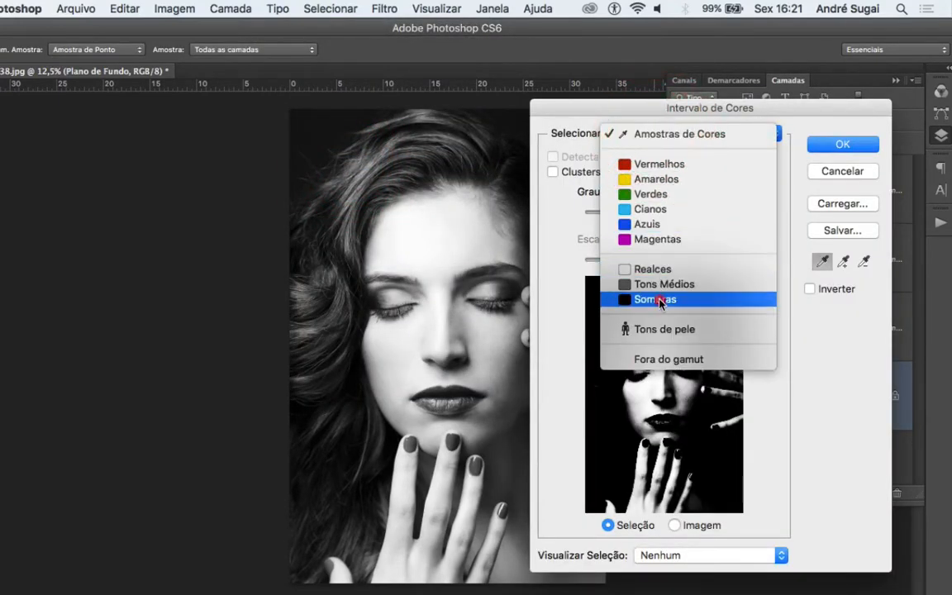
pyautogui.click(661, 301)
pyautogui.click(833, 146)
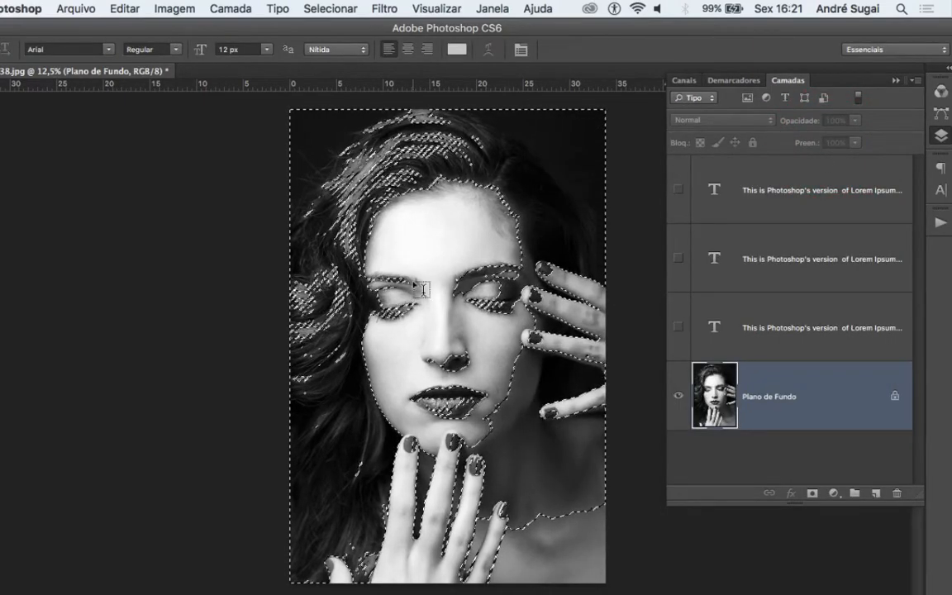
# Show the black text layer, try to delete its content outside the shadows using the inverted selection, and deselect.
pyautogui.click(679, 329)
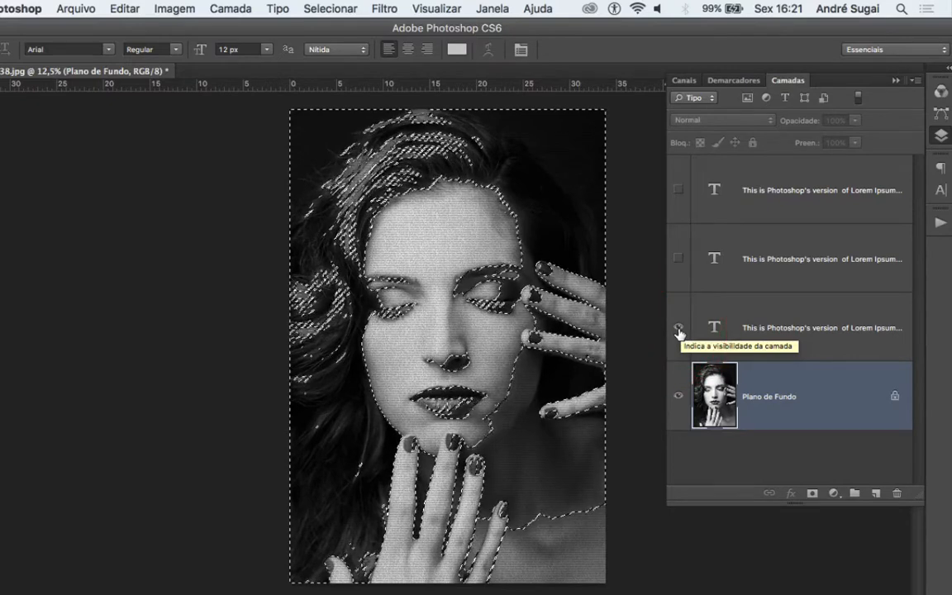
pyautogui.click(745, 318)
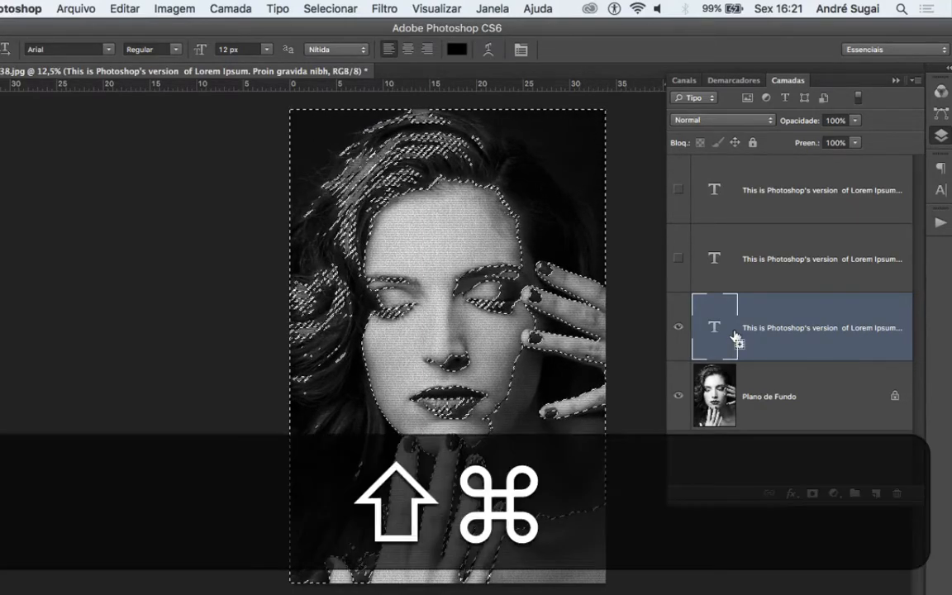
pyautogui.press('shift+super+i')
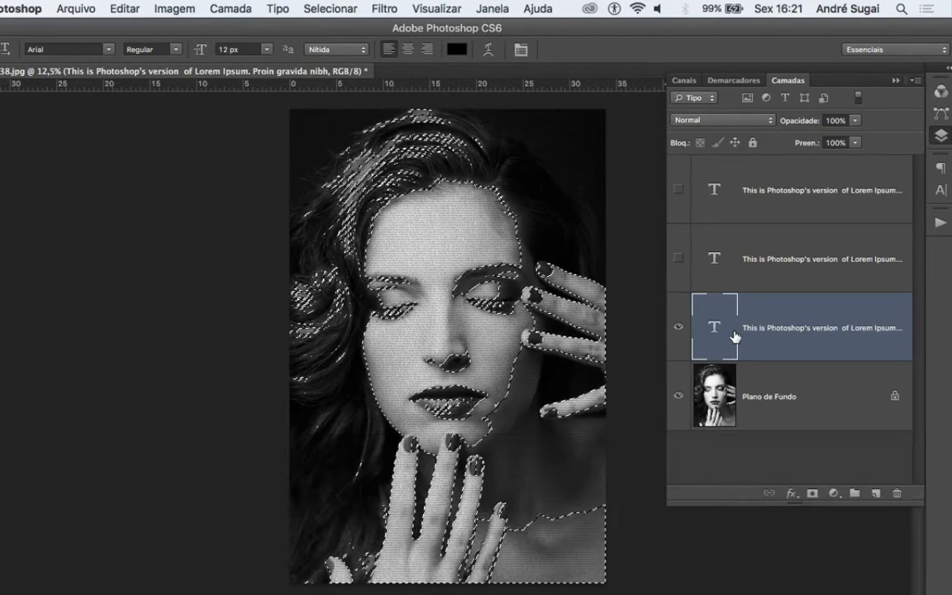
pyautogui.press('BackSpace')
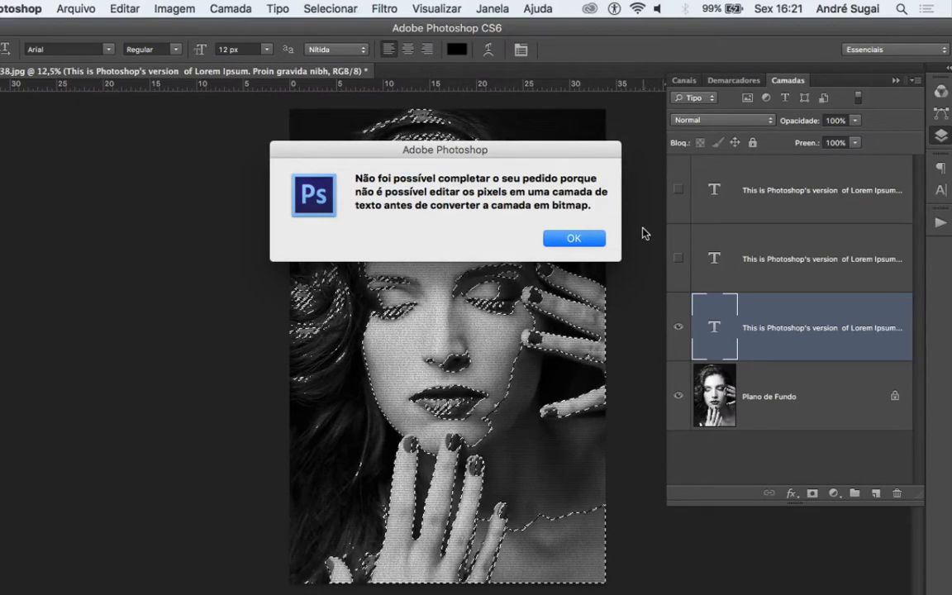
pyautogui.click(574, 238)
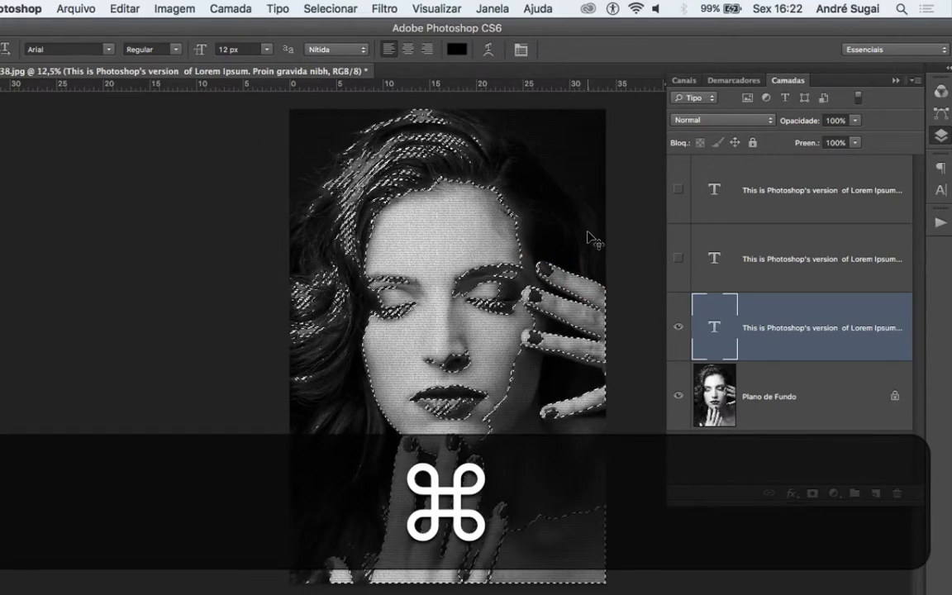
pyautogui.press('super+d')
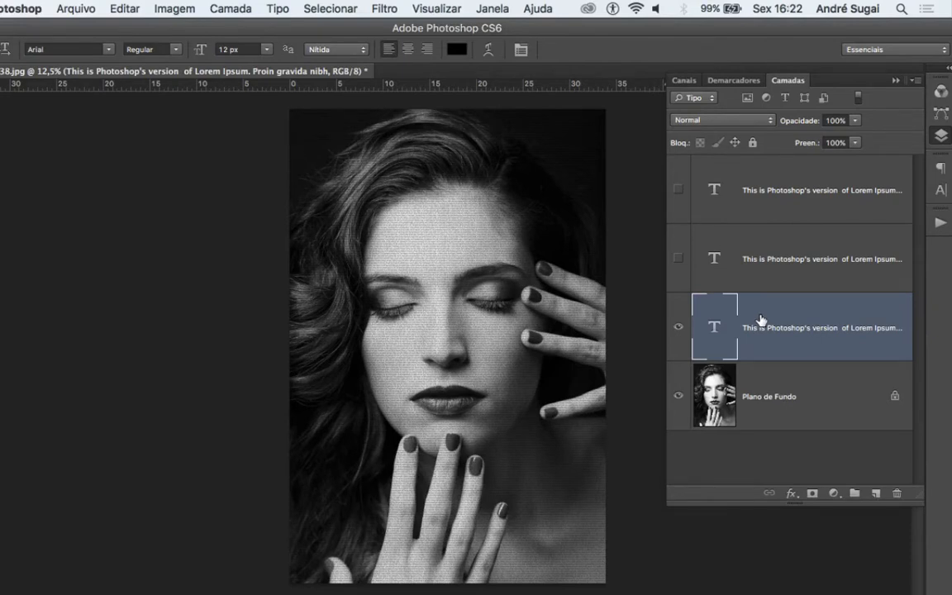
# Rasterize the black, gray and light gray Lorem Ipsum text layers.
pyautogui.rightClick(761, 321)
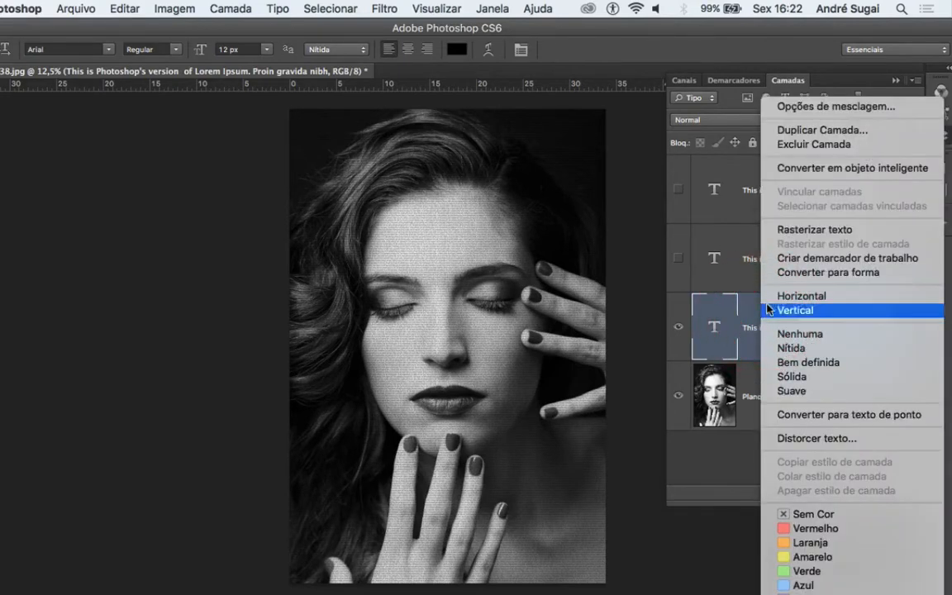
pyautogui.click(785, 230)
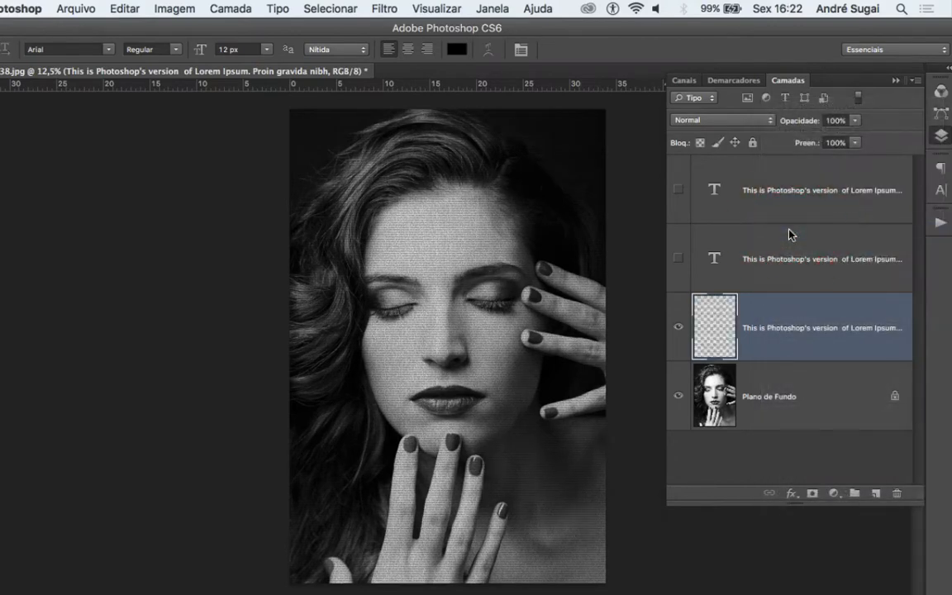
pyautogui.click(753, 245)
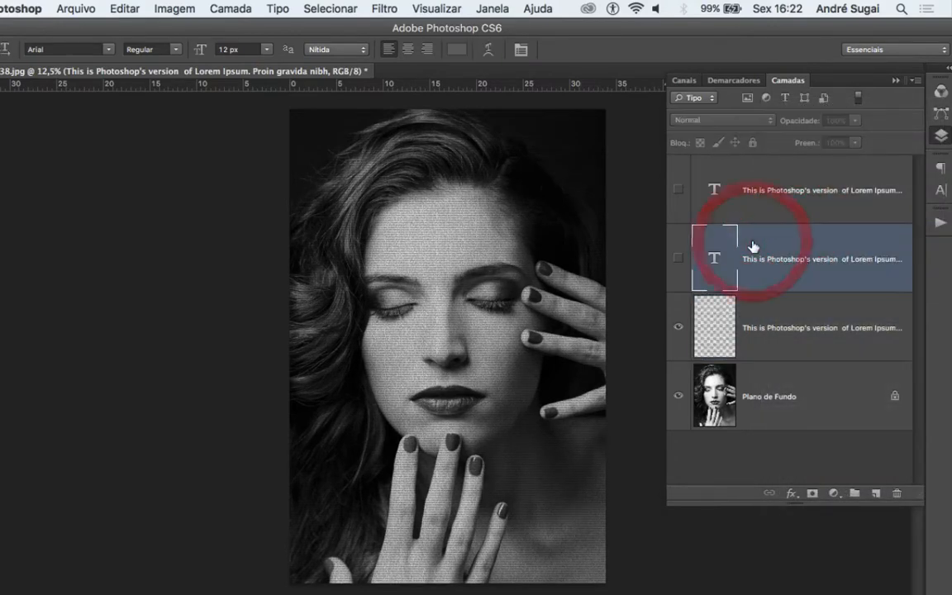
pyautogui.rightClick(759, 241)
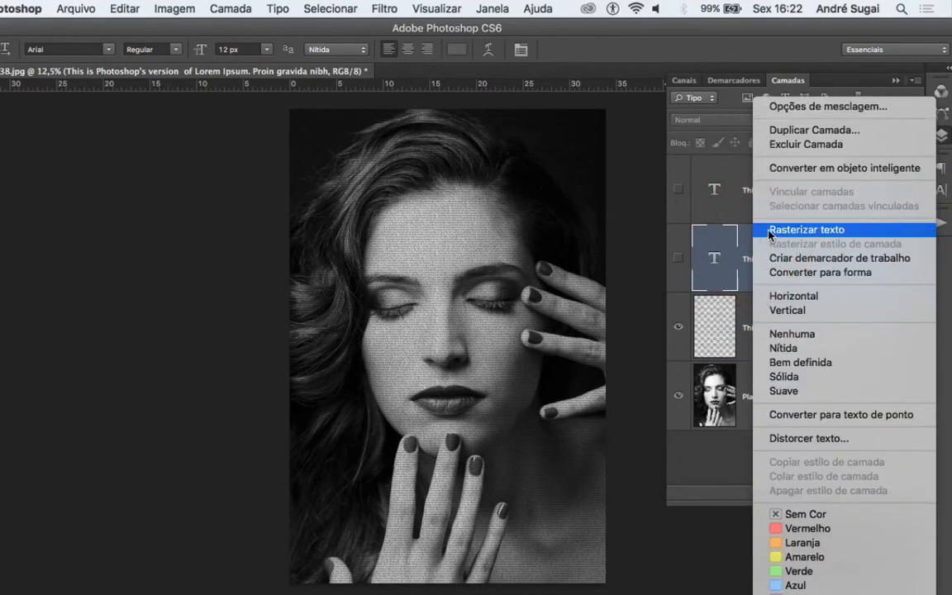
pyautogui.click(769, 232)
pyautogui.click(759, 179)
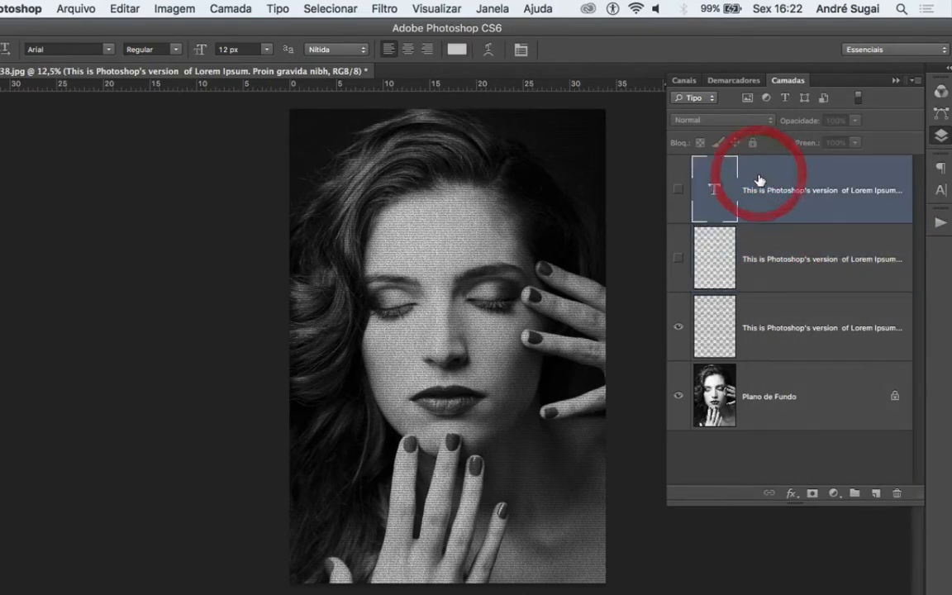
pyautogui.rightClick(760, 178)
pyautogui.click(785, 229)
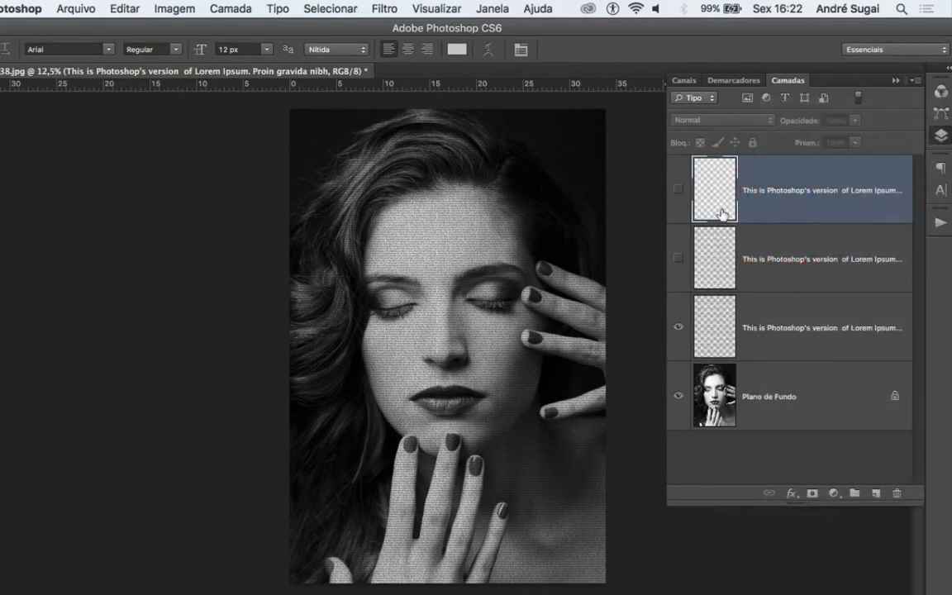
# Hide the black text layer and select the shadows (Sombras) of the background photo with Color Range.
pyautogui.click(678, 329)
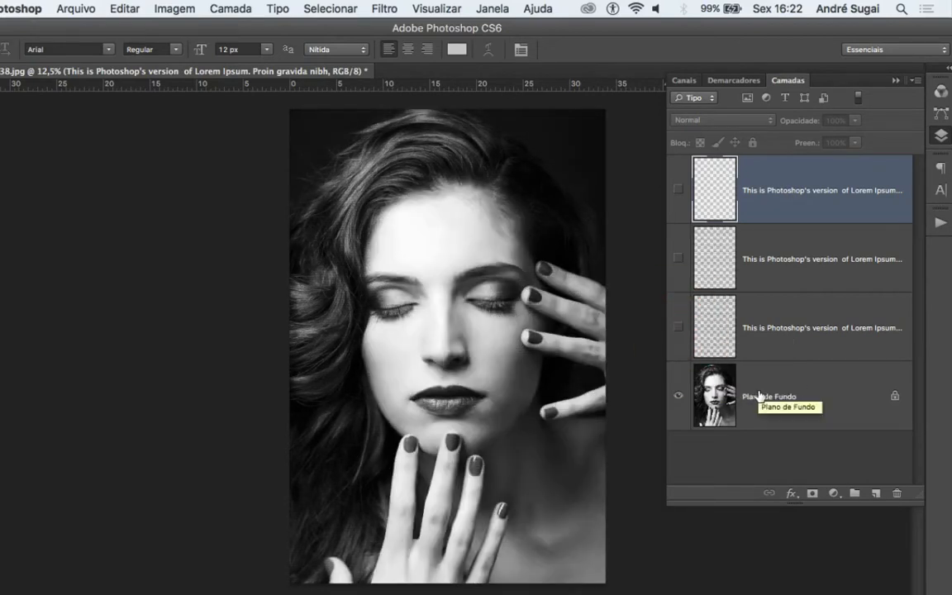
pyautogui.click(759, 395)
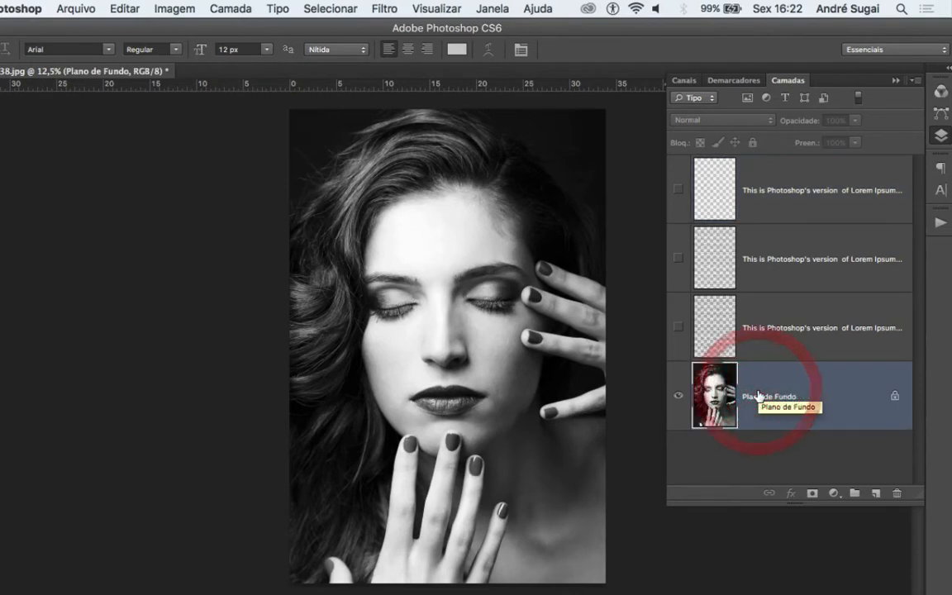
pyautogui.click(327, 6)
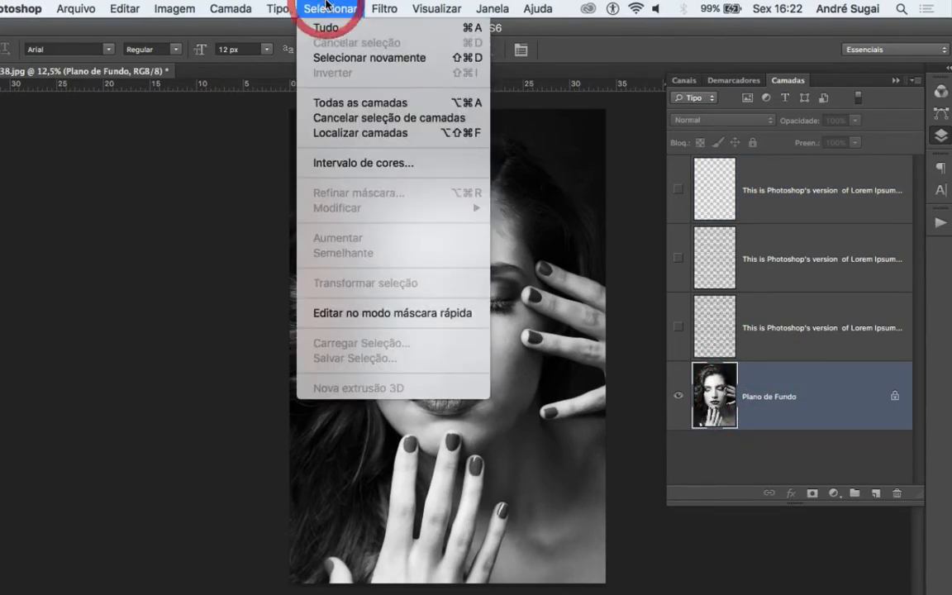
pyautogui.click(350, 165)
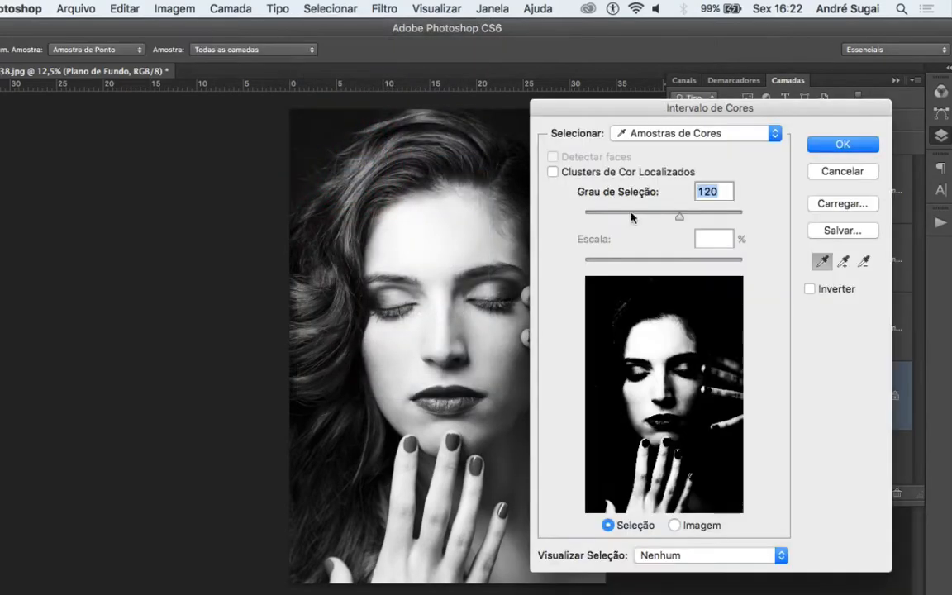
pyautogui.click(666, 135)
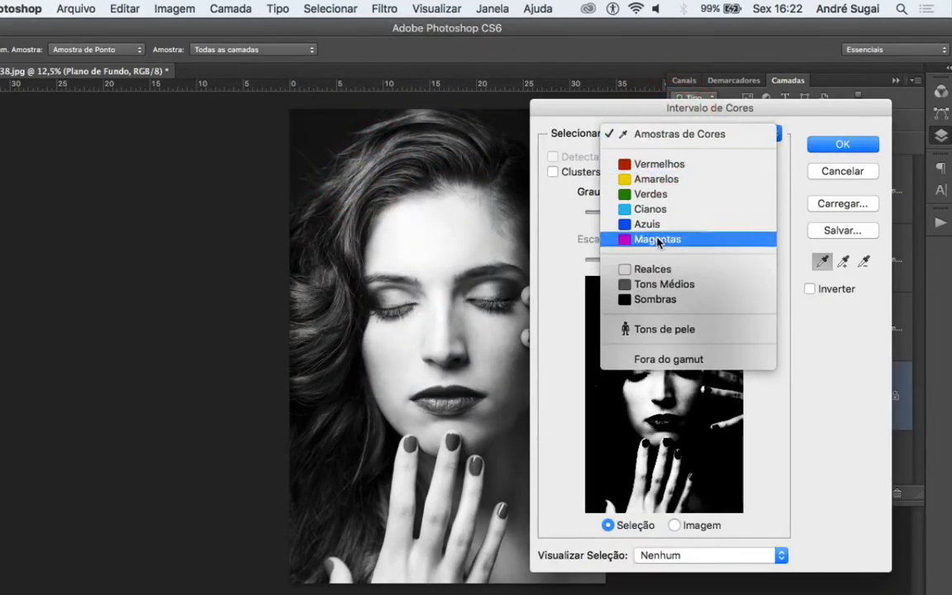
pyautogui.click(659, 300)
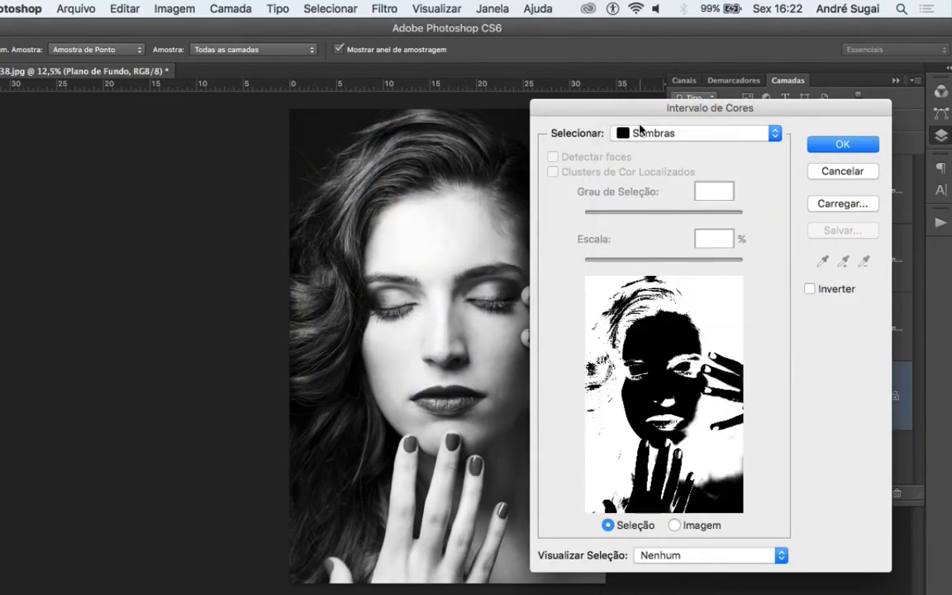
pyautogui.click(829, 142)
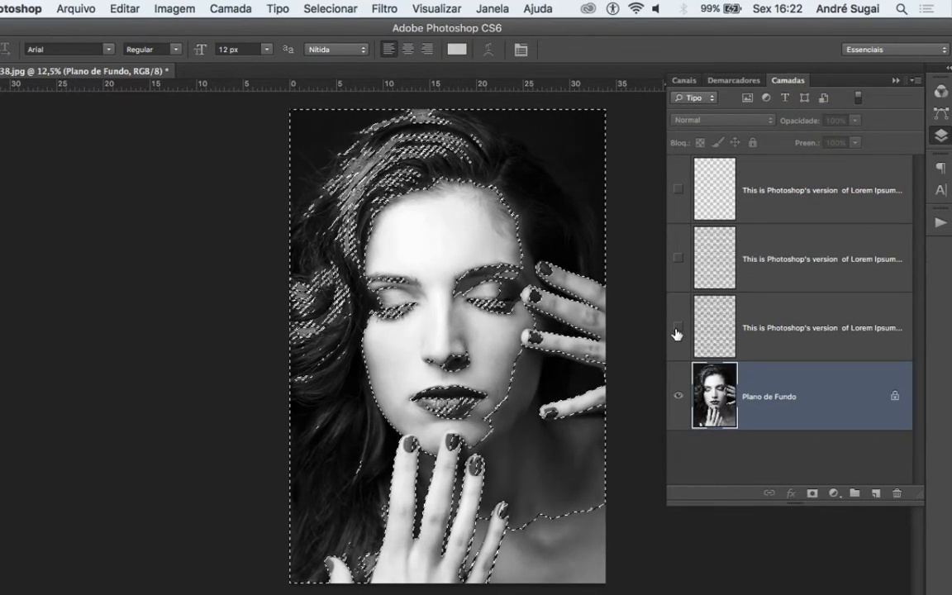
# Show the black text layer, delete its content outside the shadows using the inverted selection, and deselect.
pyautogui.click(677, 330)
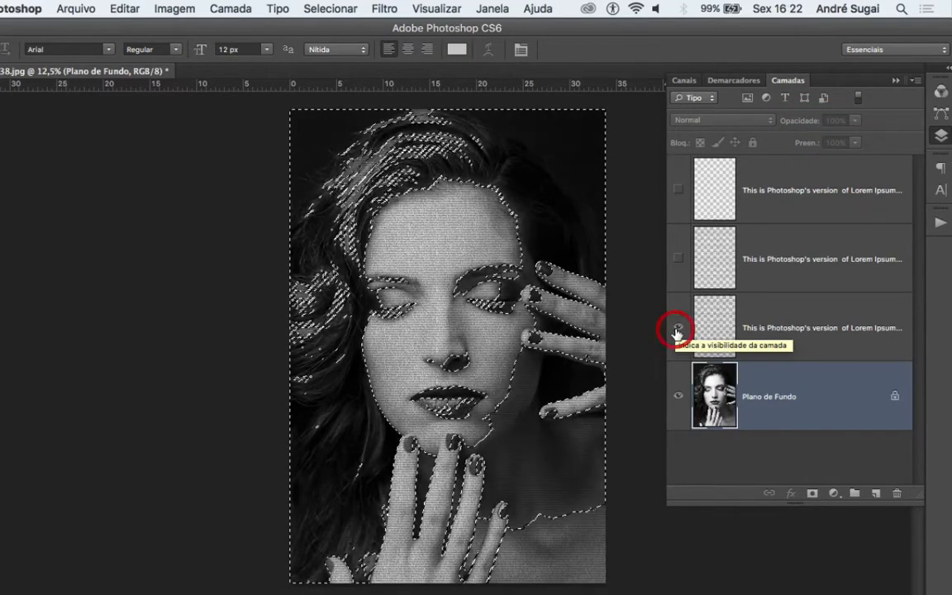
pyautogui.click(751, 315)
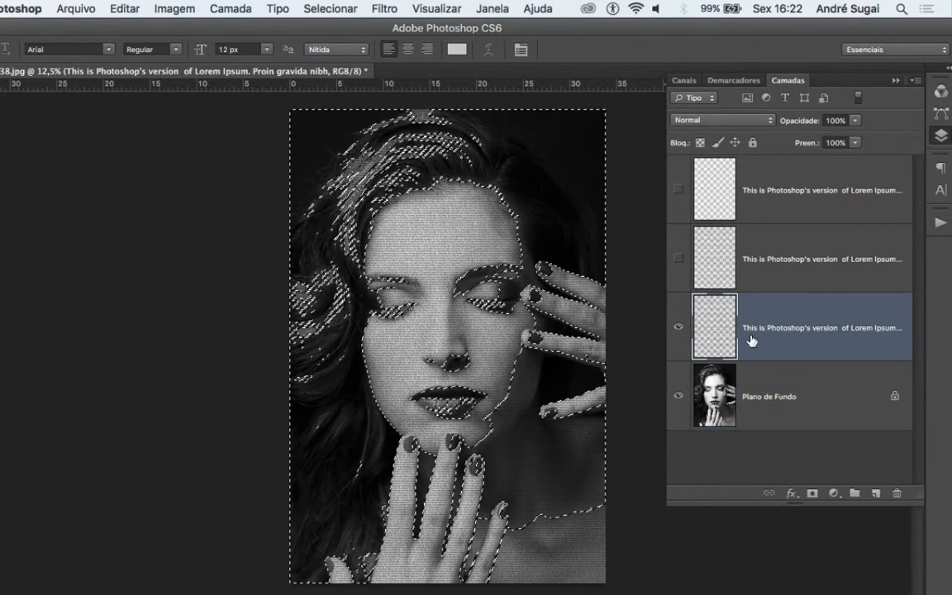
pyautogui.press('shift+super+i')
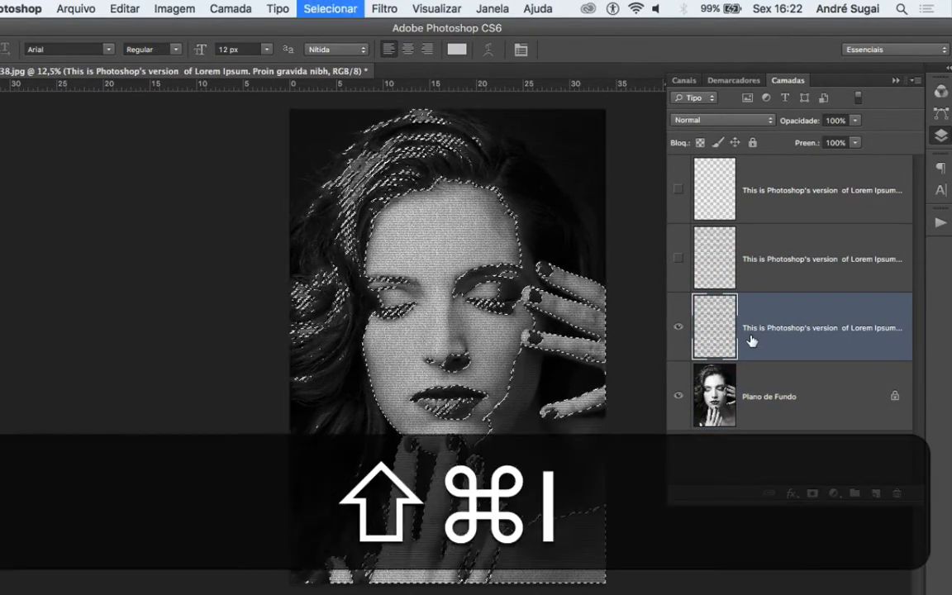
pyautogui.press('BackSpace')
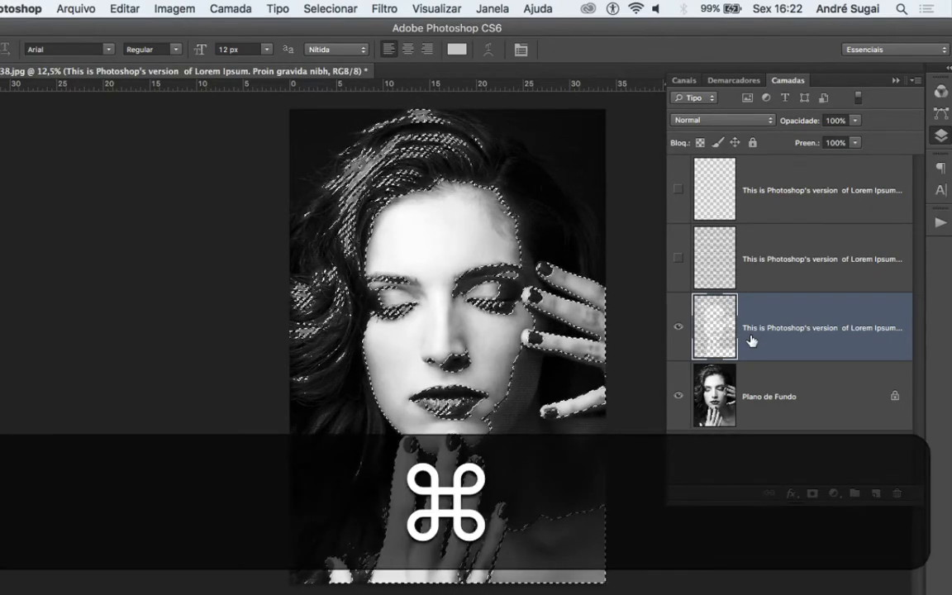
pyautogui.press('super+d')
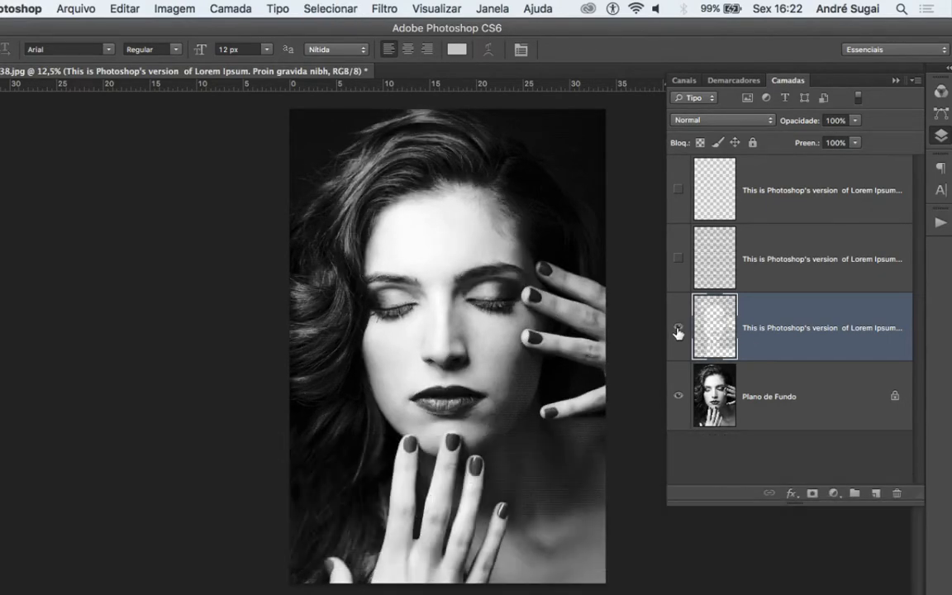
# Hide the black text layer and select the midtones (Tons Médios) of the background photo with Color Range.
pyautogui.click(678, 331)
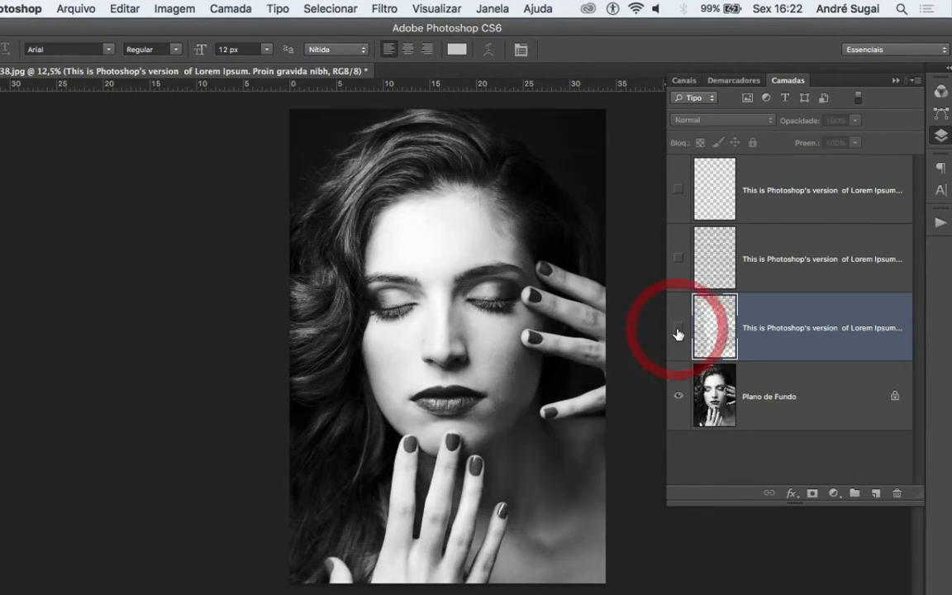
pyautogui.click(750, 385)
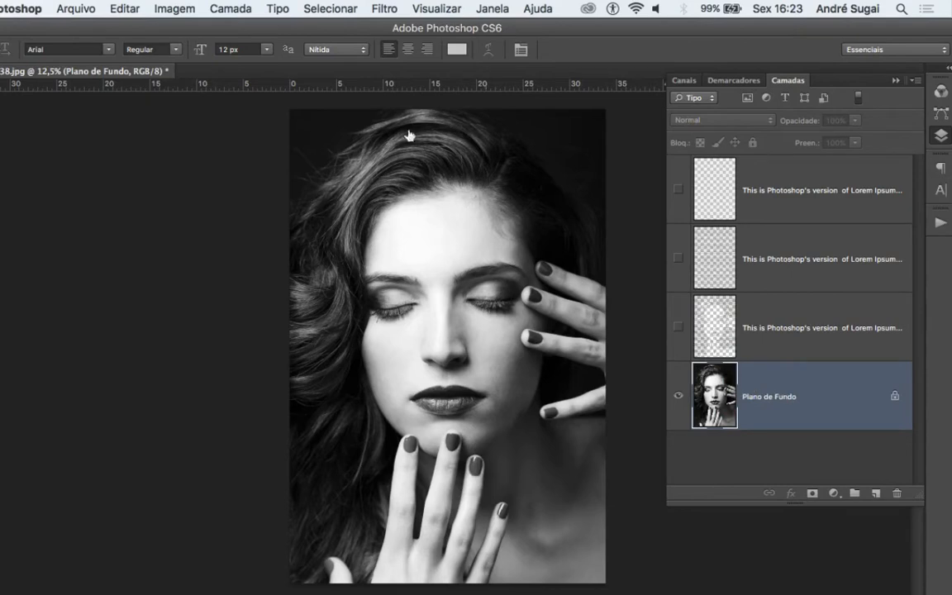
pyautogui.click(331, 8)
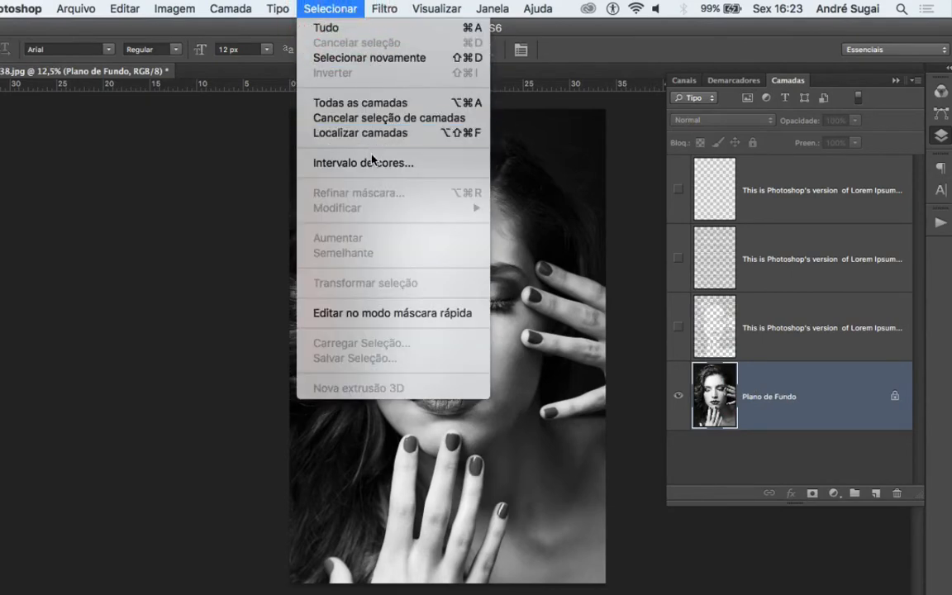
pyautogui.click(338, 161)
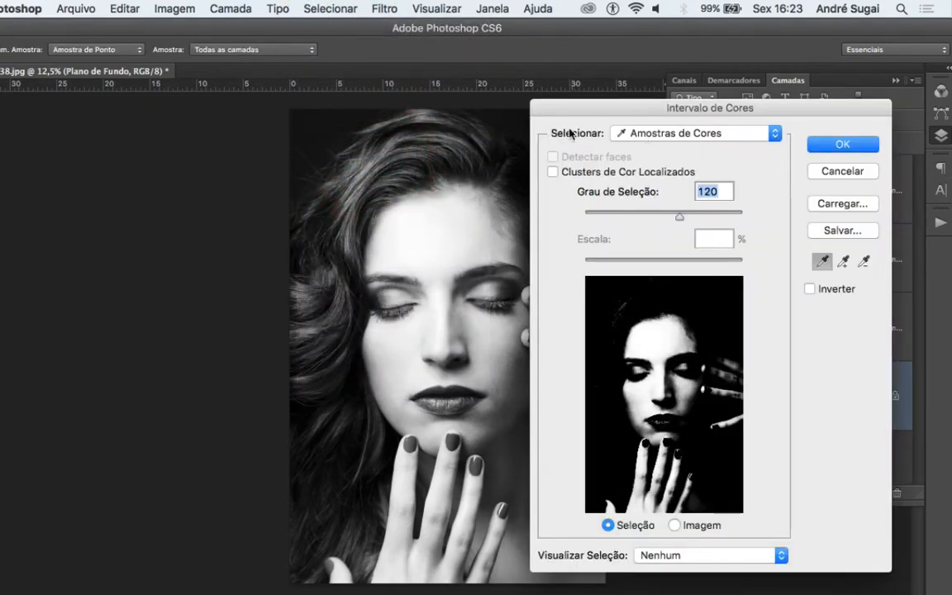
pyautogui.click(653, 135)
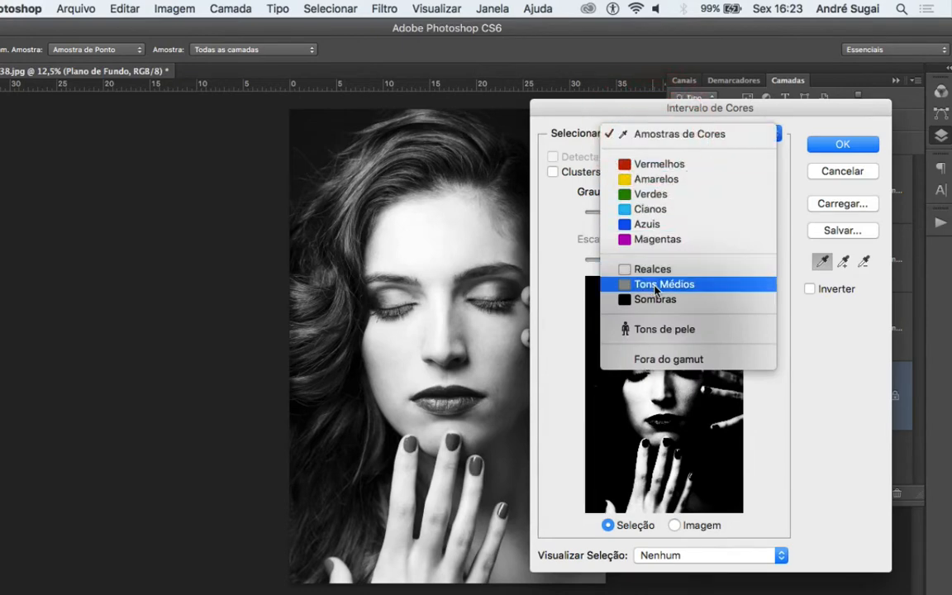
pyautogui.click(655, 285)
pyautogui.click(829, 145)
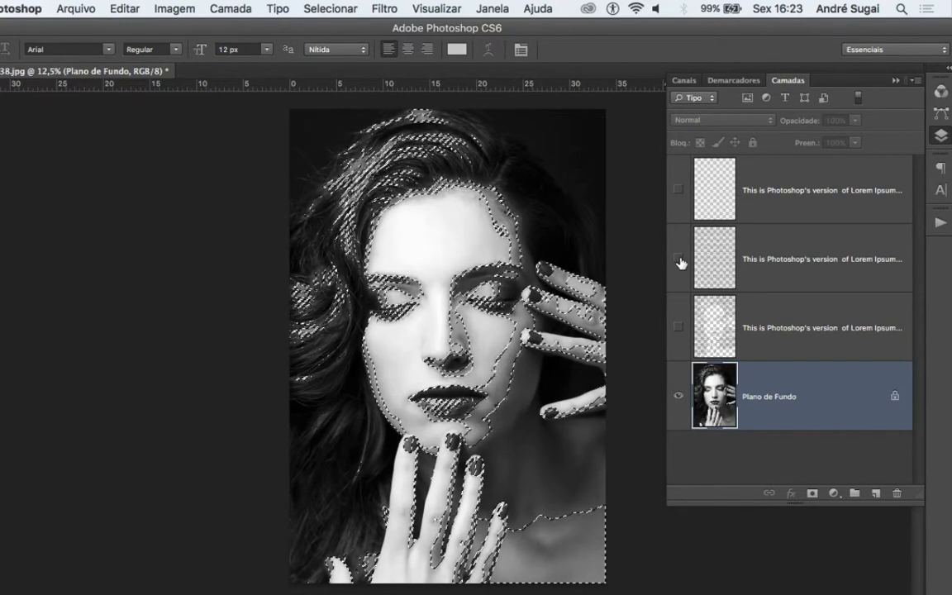
# Show the gray text layer, delete its content outside the midtones using the inverted selection, and deselect.
pyautogui.click(678, 260)
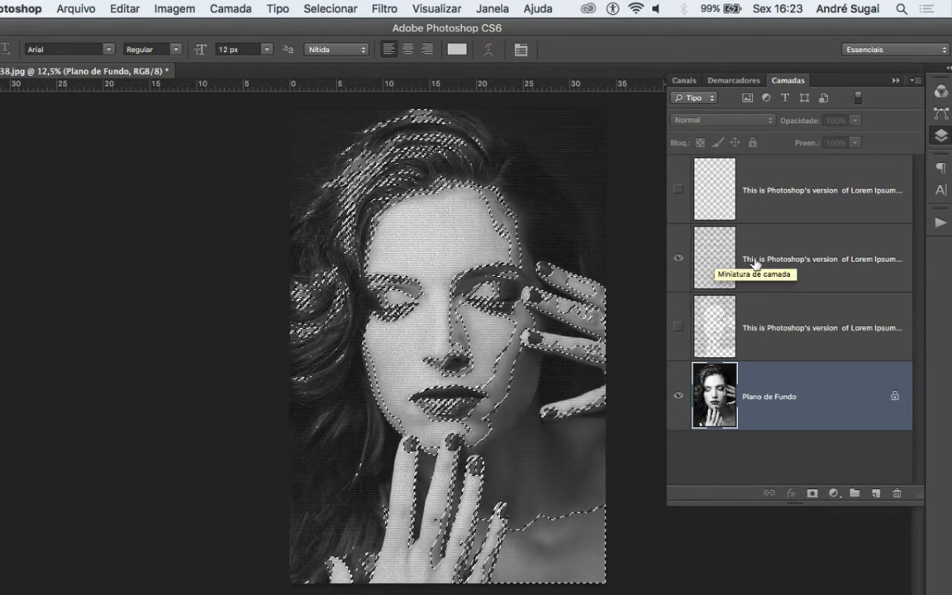
pyautogui.click(756, 248)
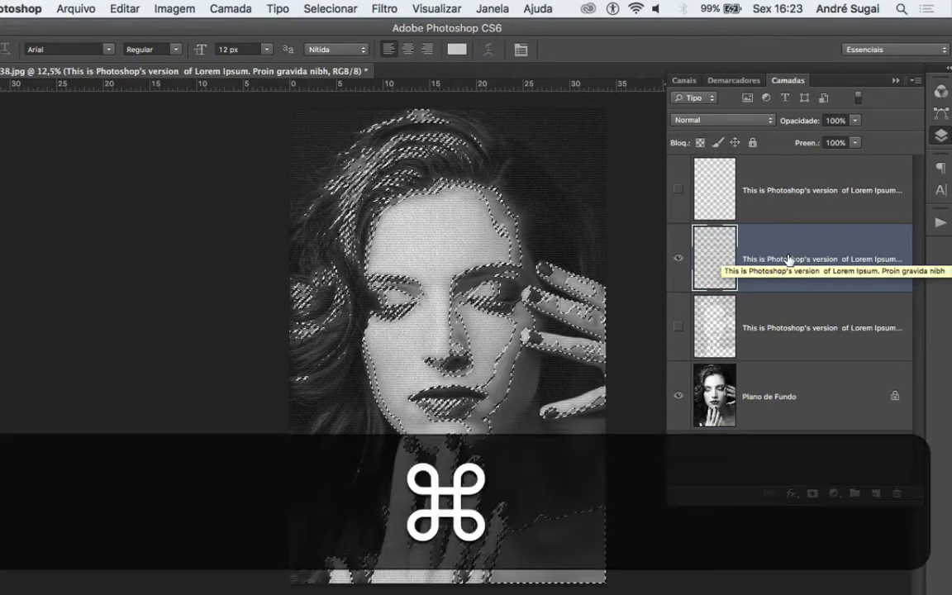
pyautogui.press('shift+super+i')
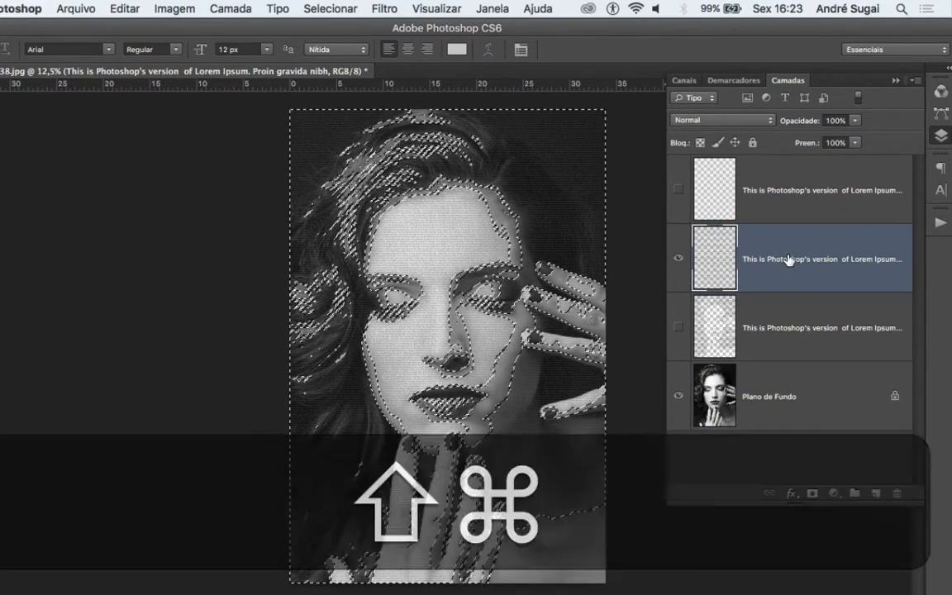
pyautogui.press('BackSpace')
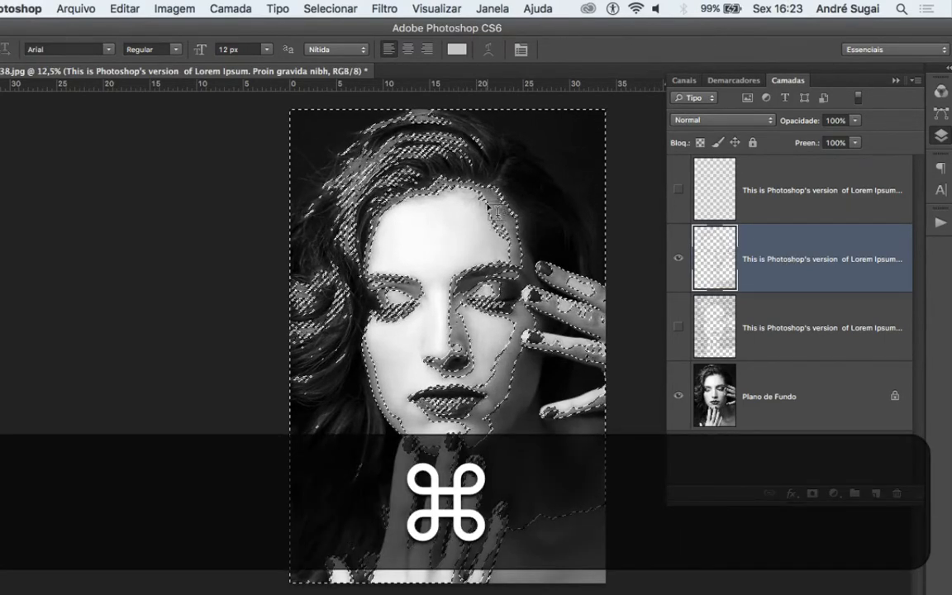
pyautogui.press('super+d')
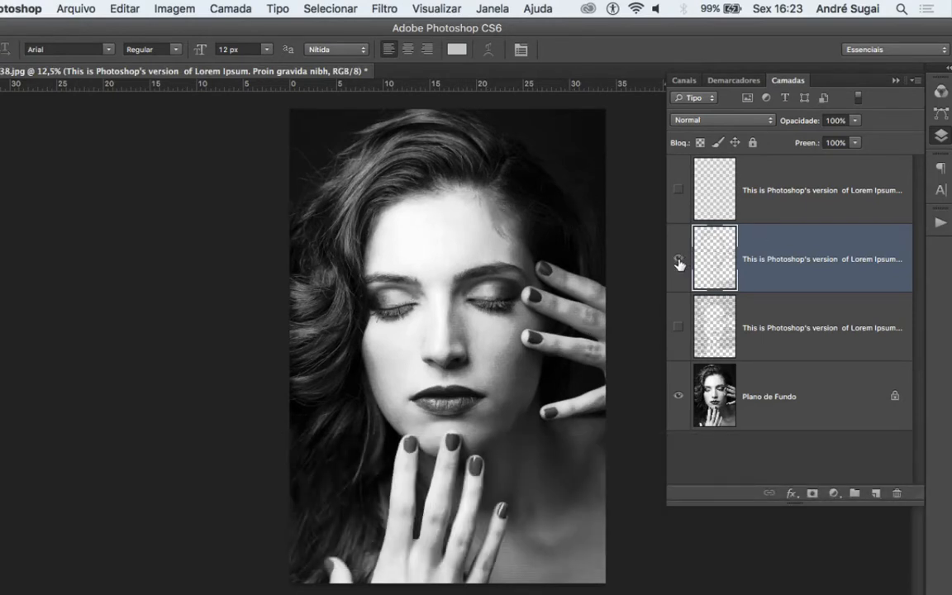
# Hide the gray text layer and select the highlights (Realces) of the background photo with Color Range.
pyautogui.click(678, 262)
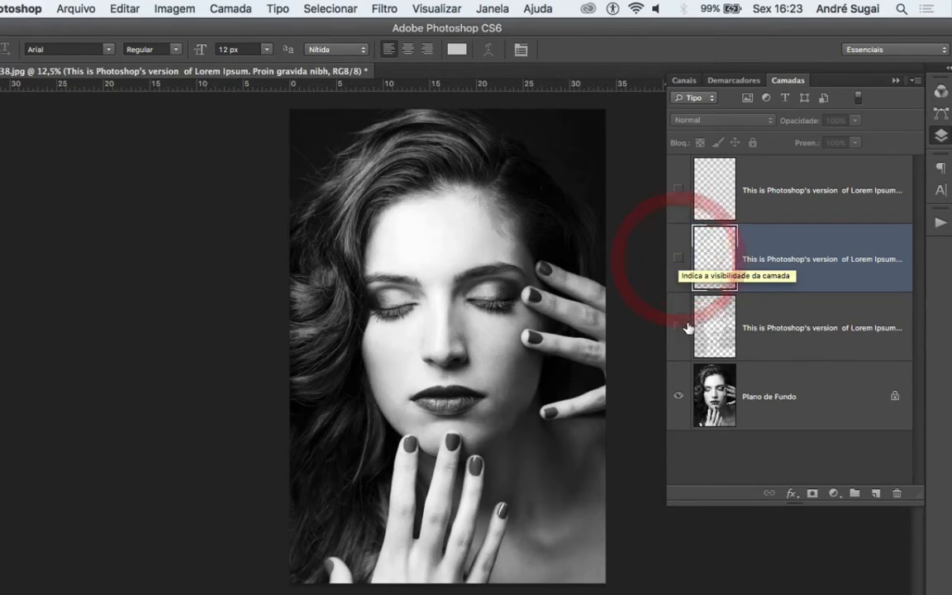
pyautogui.click(771, 384)
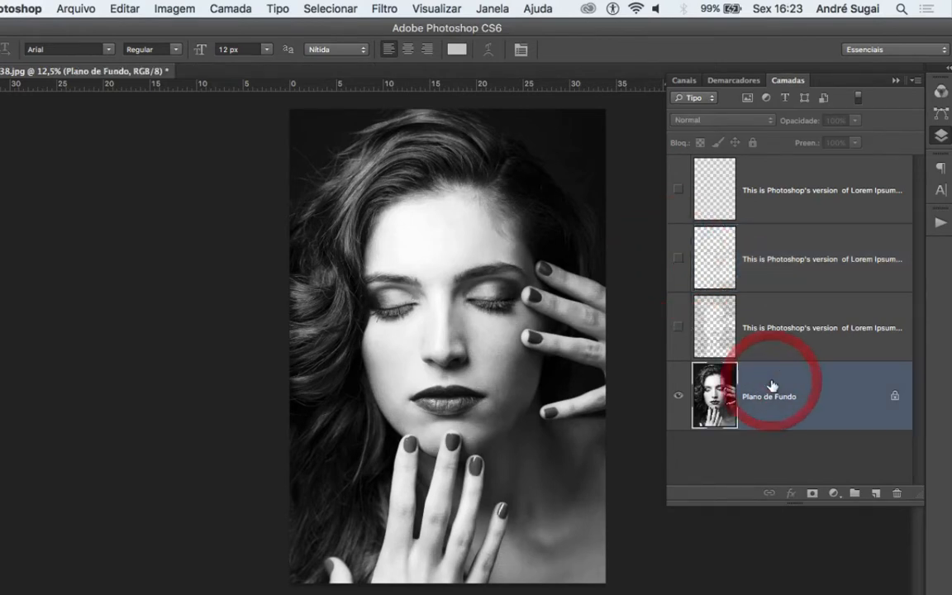
pyautogui.click(339, 7)
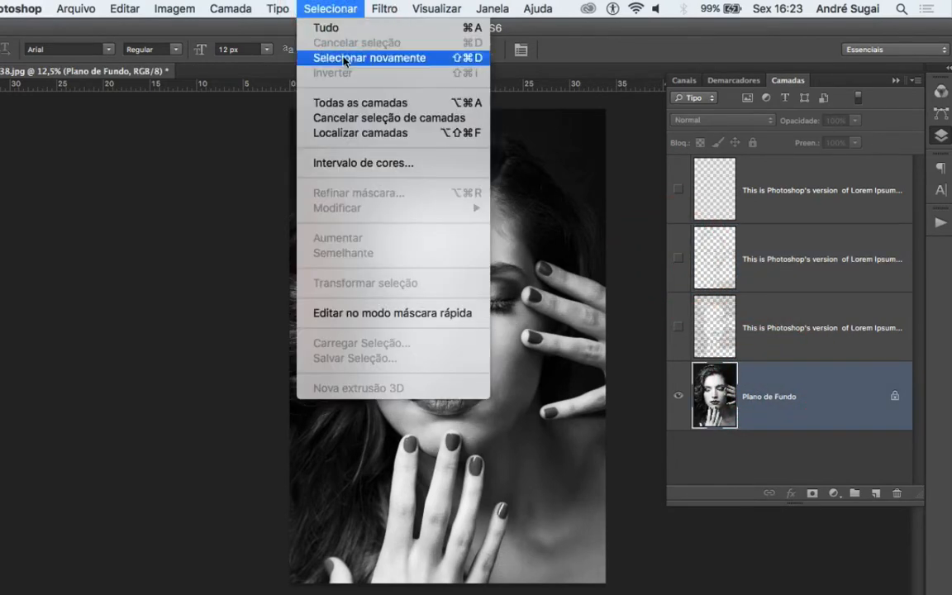
pyautogui.click(364, 163)
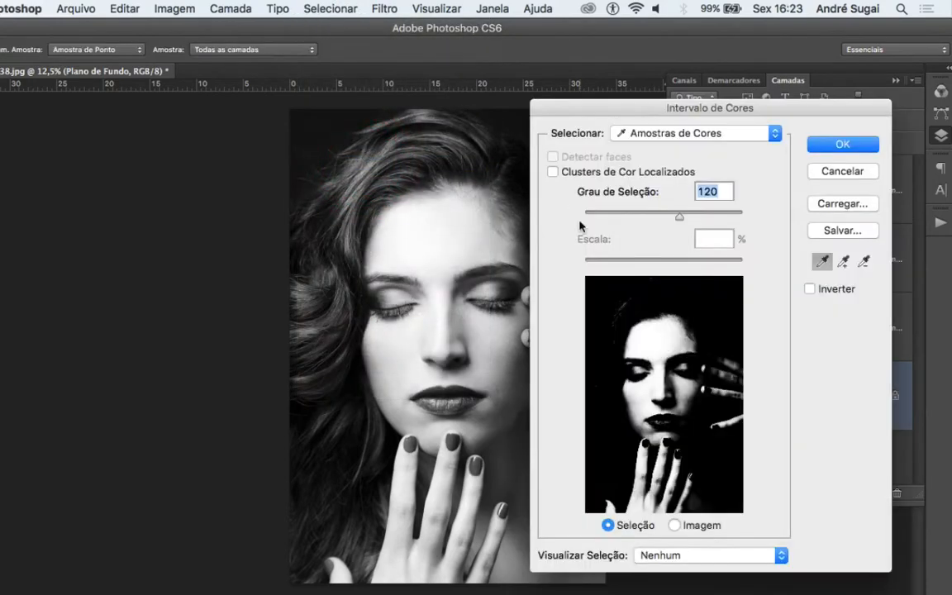
pyautogui.click(616, 134)
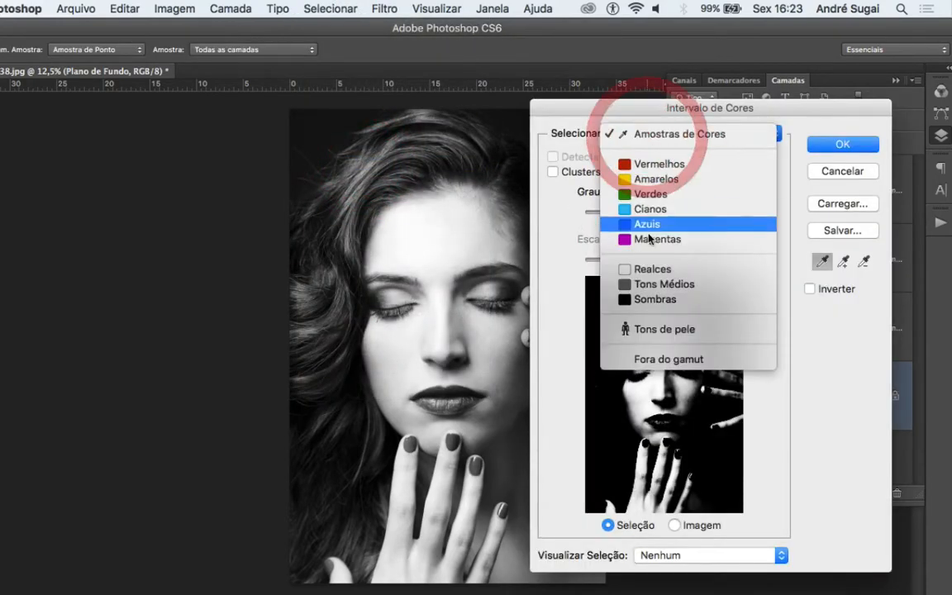
pyautogui.click(659, 270)
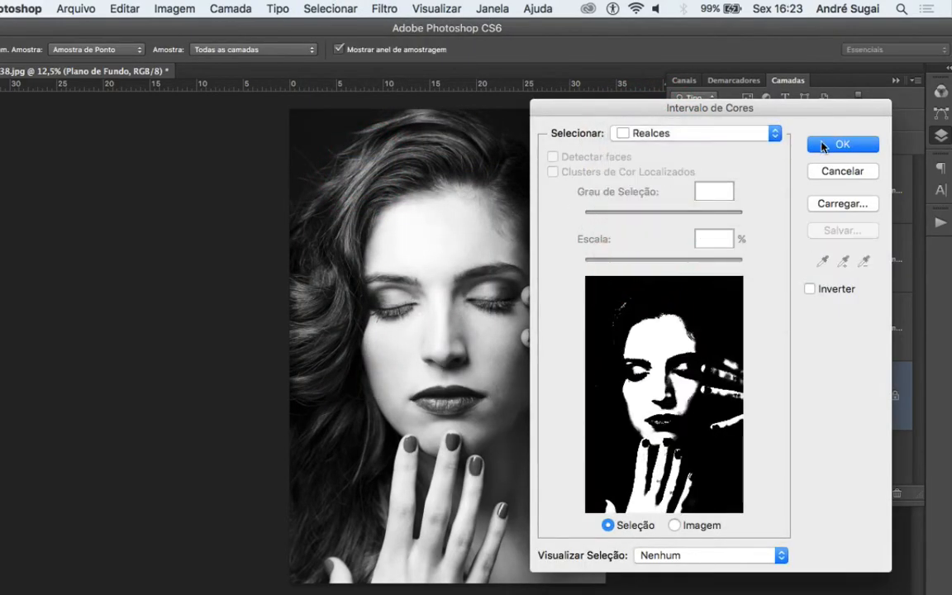
pyautogui.click(825, 143)
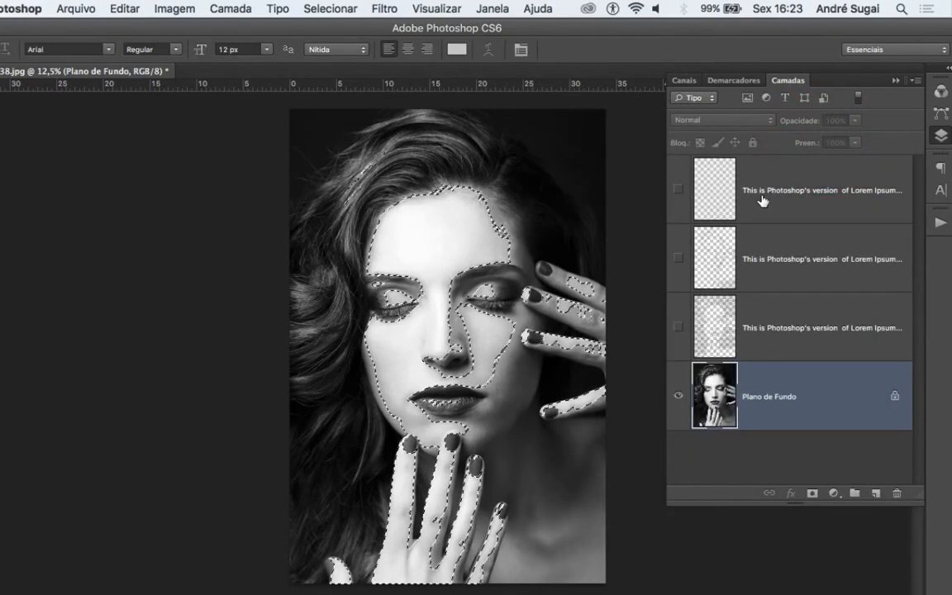
# Show the light gray text layer, delete its content outside the highlights using the inverted selection, and deselect.
pyautogui.click(679, 190)
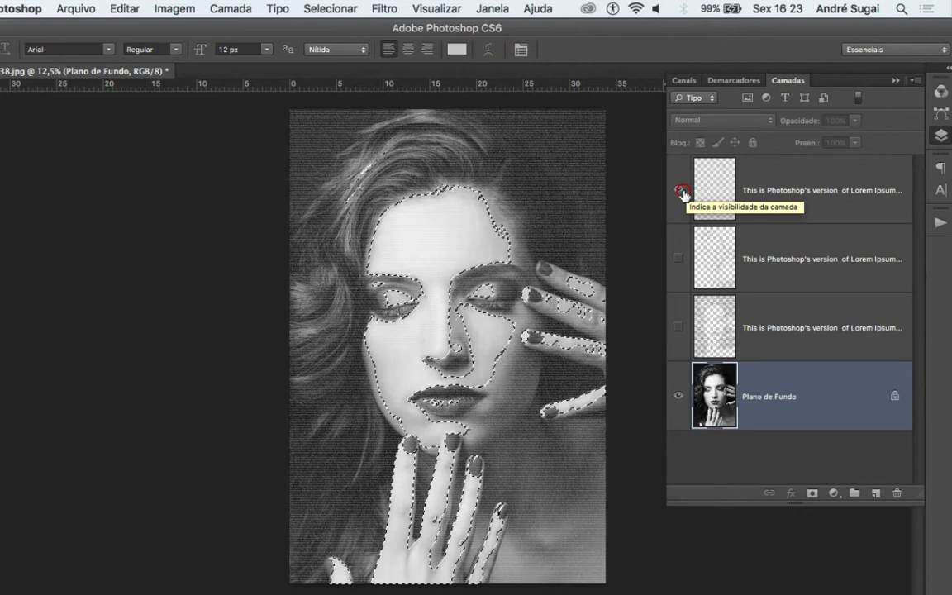
pyautogui.click(777, 206)
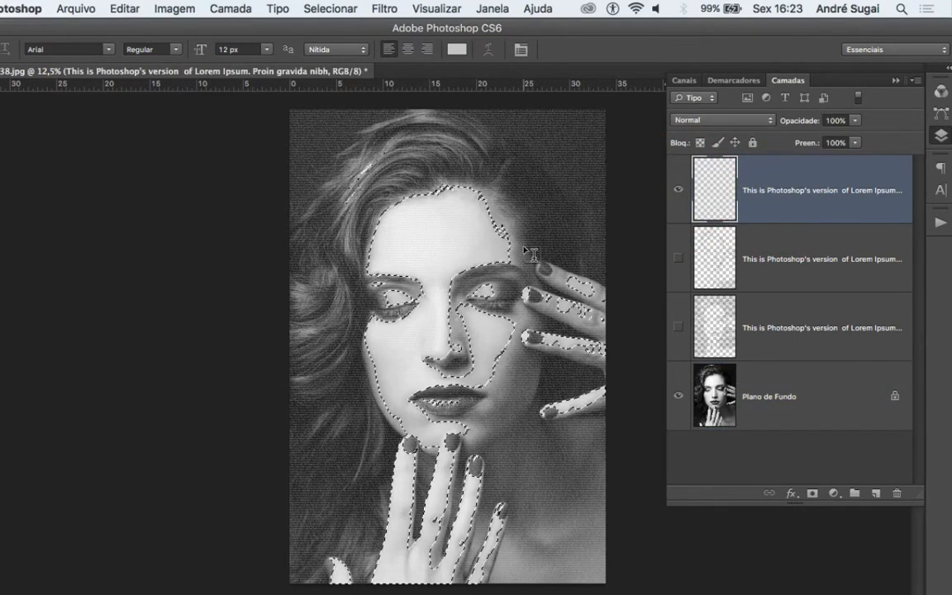
pyautogui.press('shift+super+i')
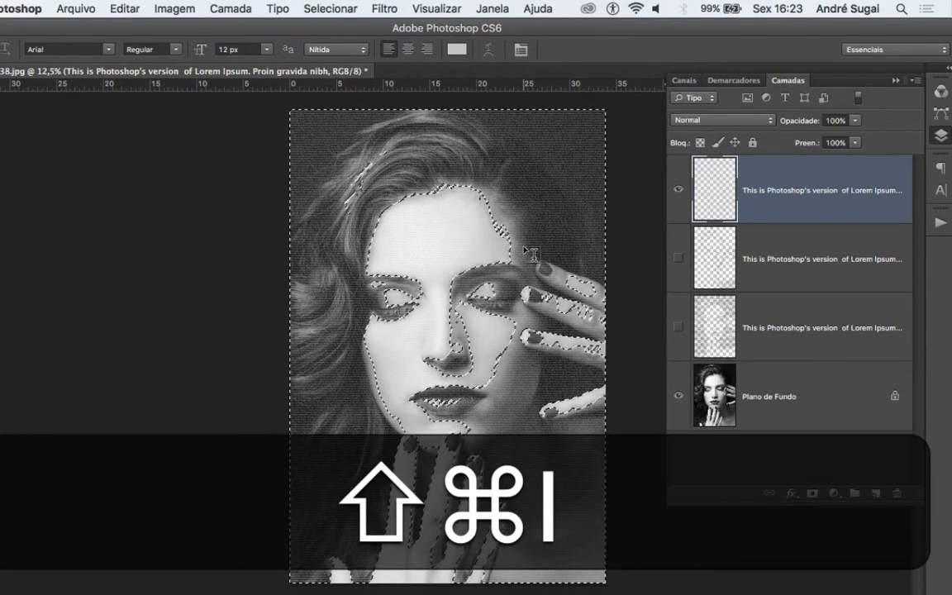
pyautogui.press('BackSpace')
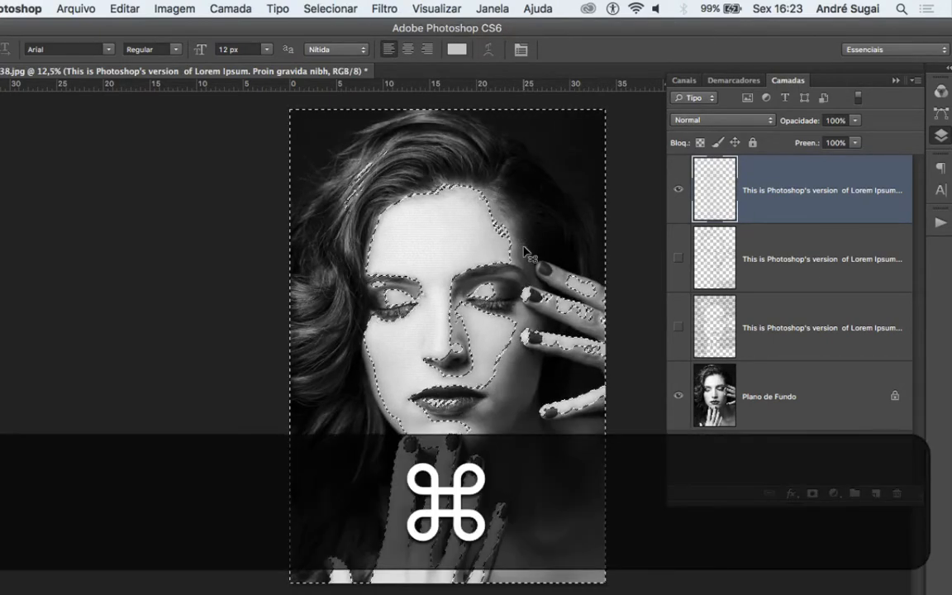
pyautogui.press('super+d')
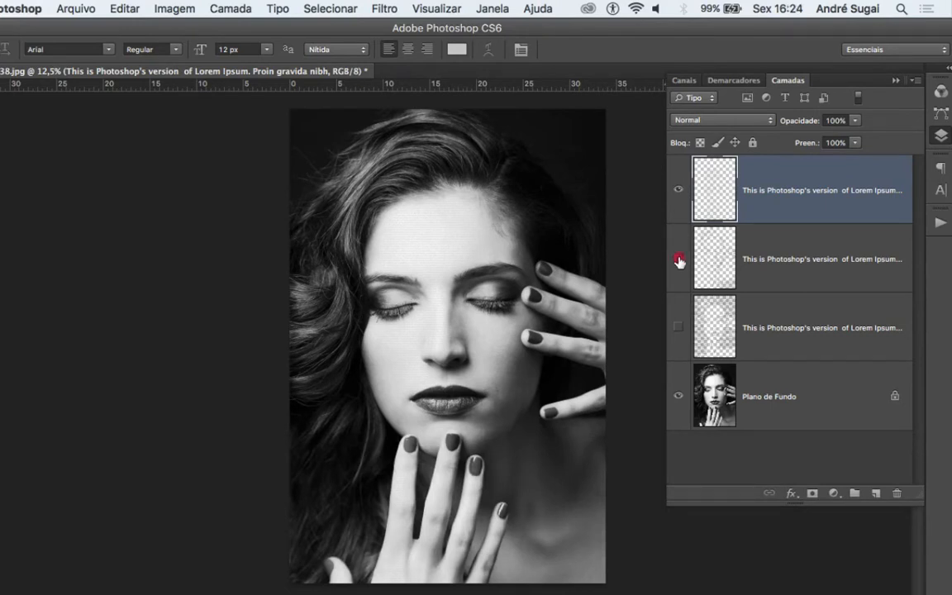
# Show the gray and black text layers and add a new empty layer directly above the background photo.
pyautogui.click(679, 260)
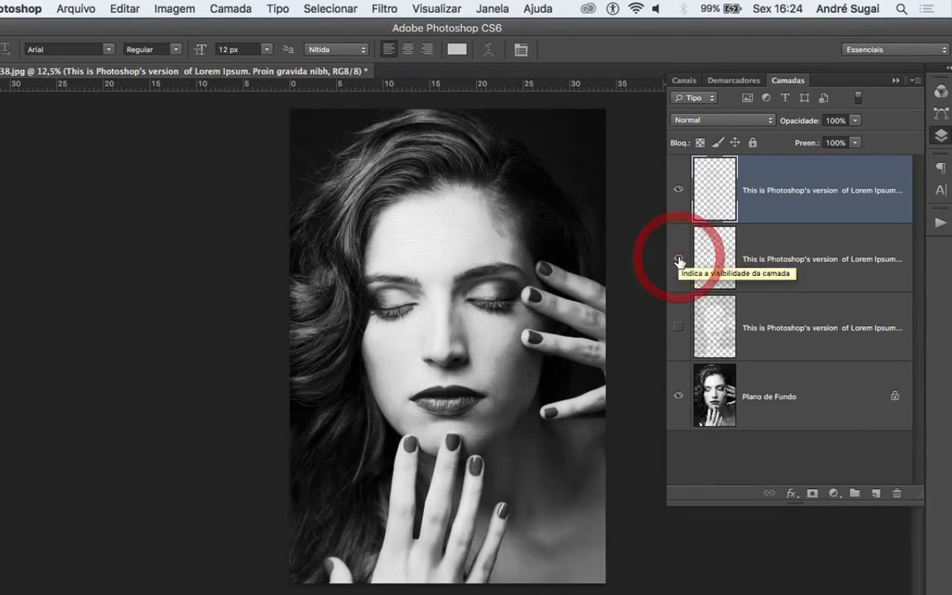
pyautogui.click(681, 328)
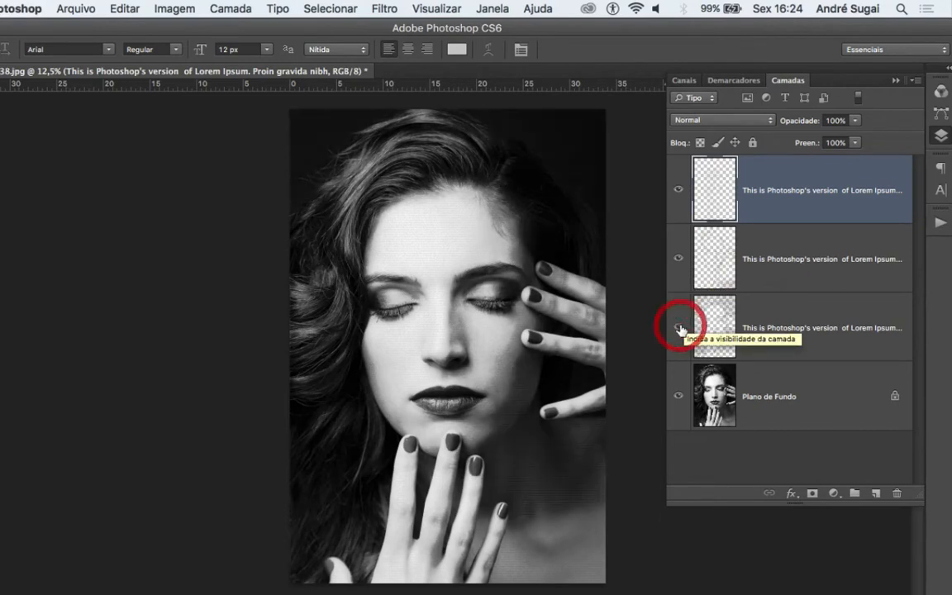
pyautogui.click(762, 395)
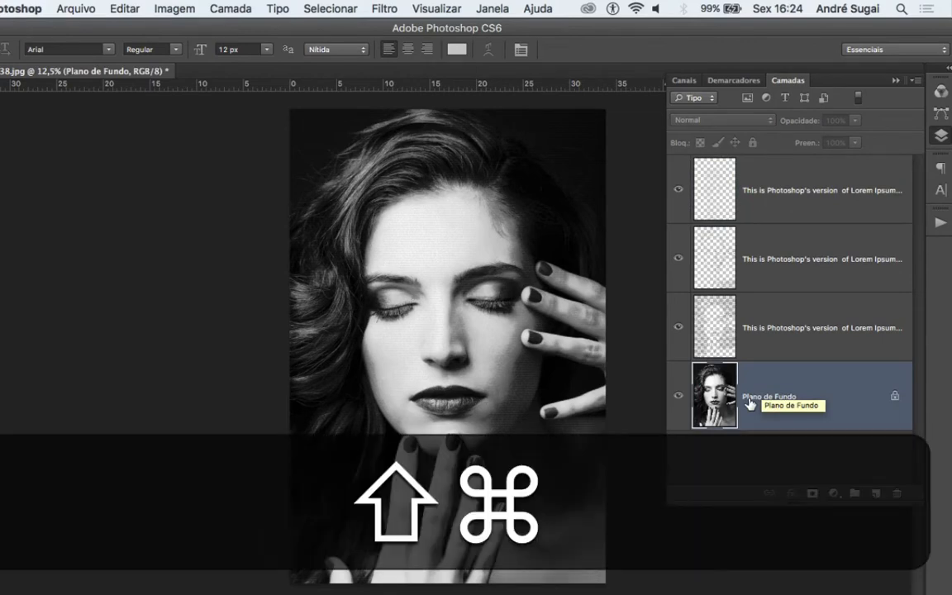
pyautogui.press('alt+shift+super+n')
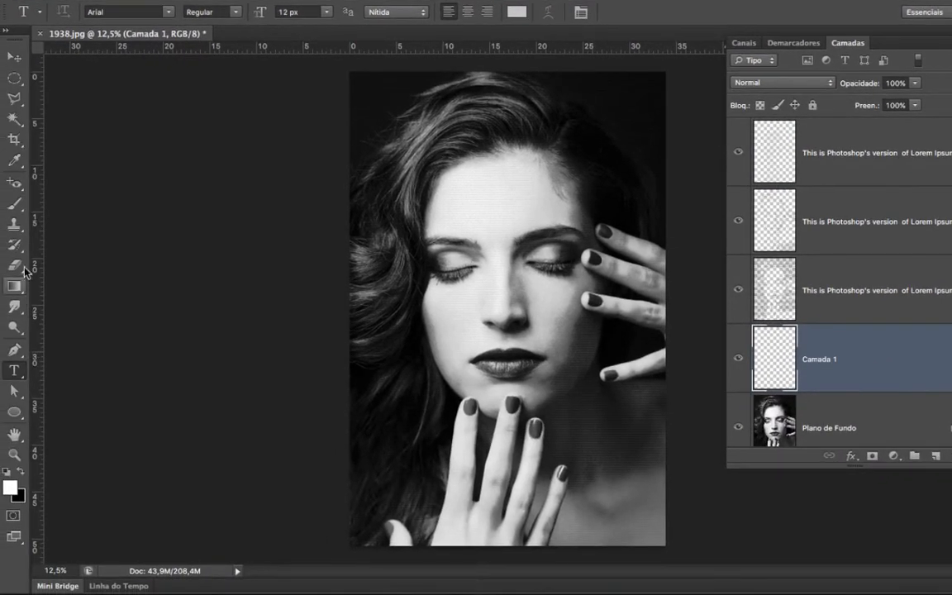
# Fill the new layer with white (ffffff) using the Paint Bucket tool.
pyautogui.click(20, 289)
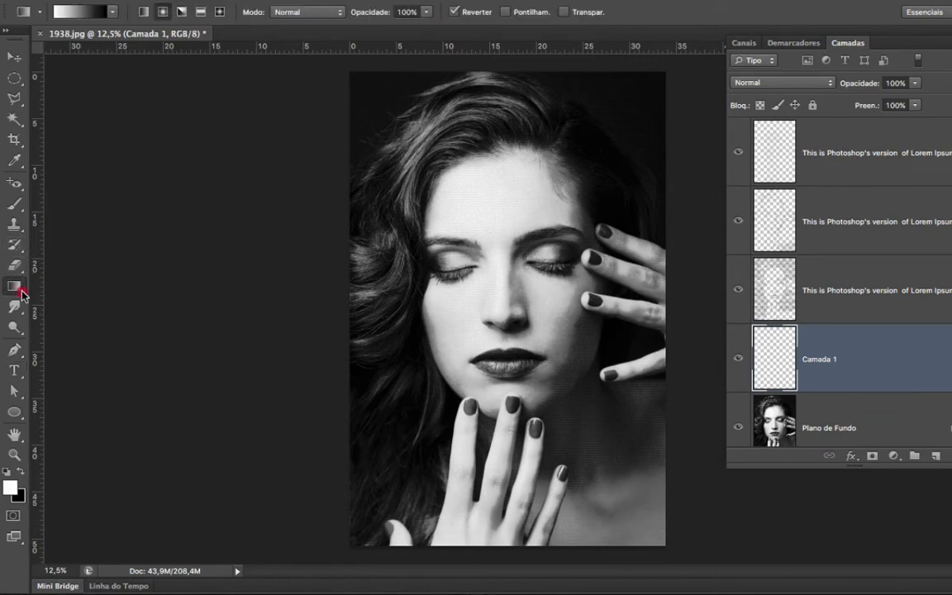
pyautogui.click(20, 289)
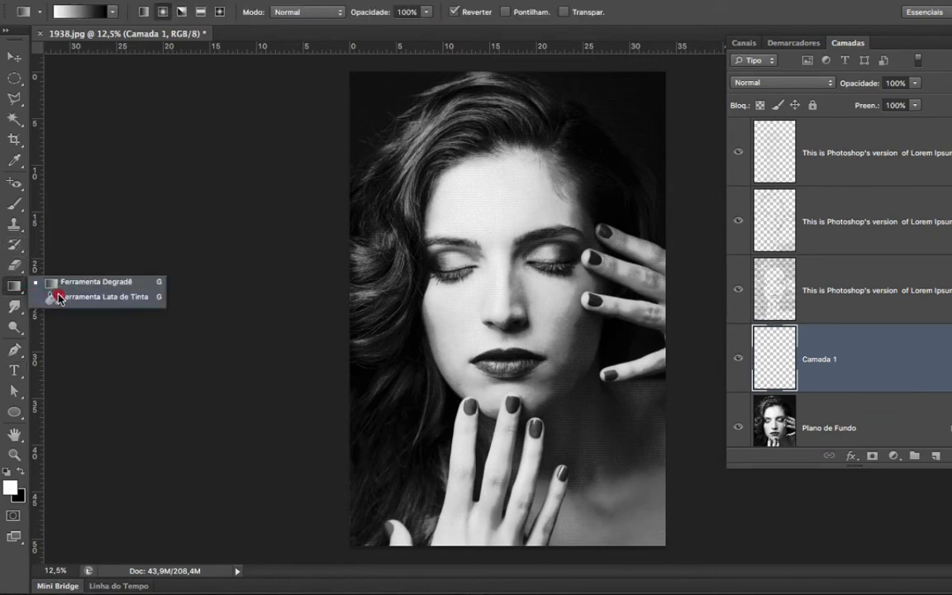
pyautogui.click(60, 298)
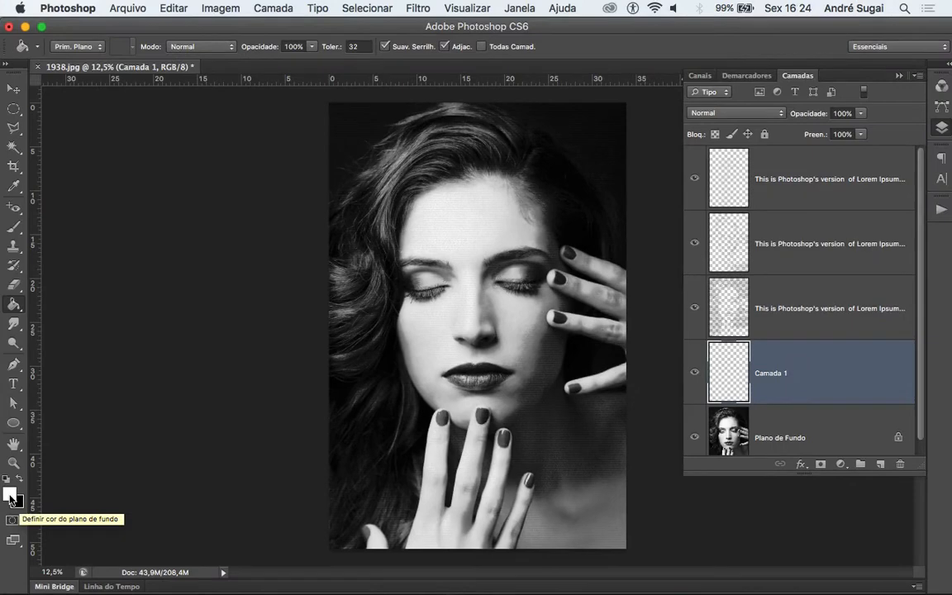
pyautogui.click(10, 495)
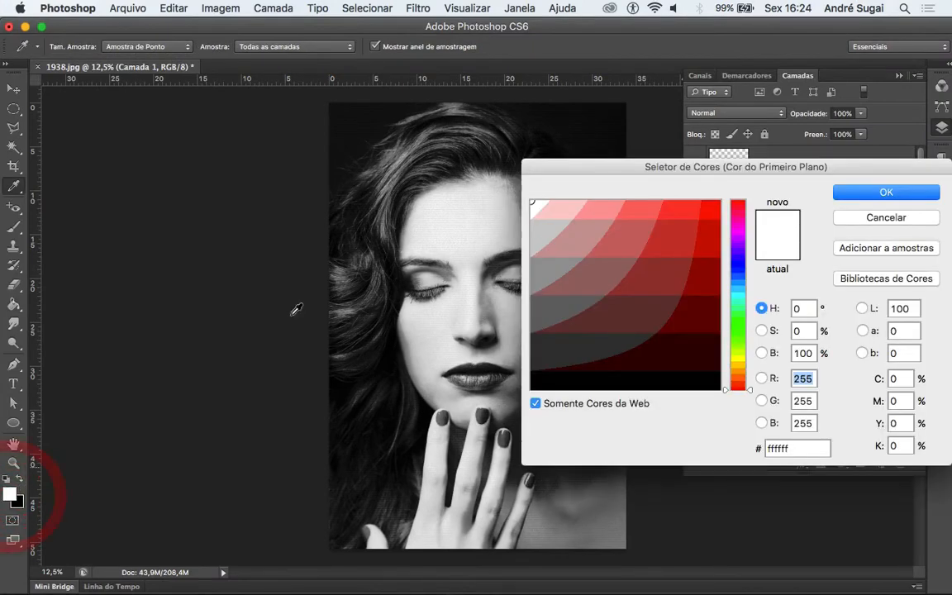
pyautogui.click(865, 191)
pyautogui.press('g')
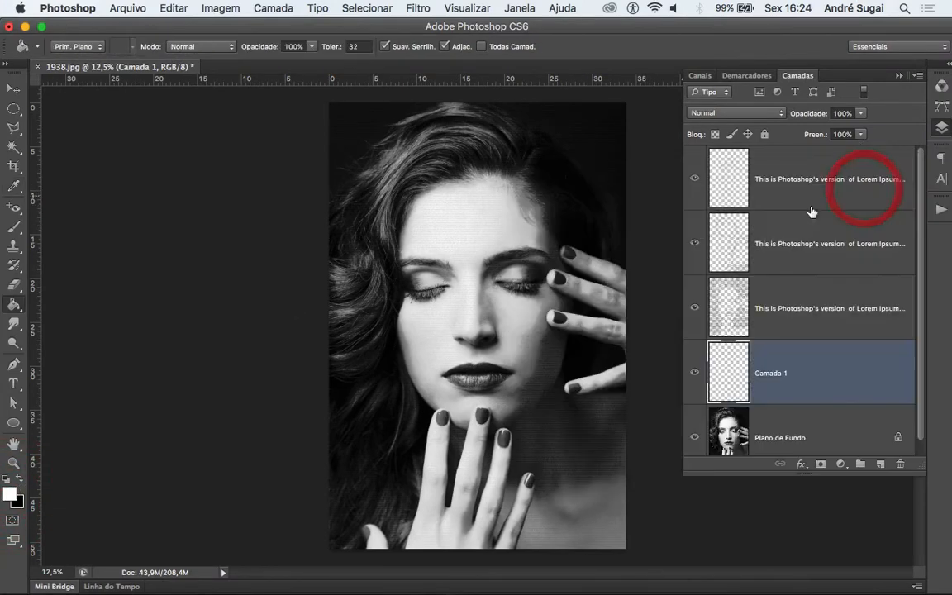
pyautogui.click(422, 222)
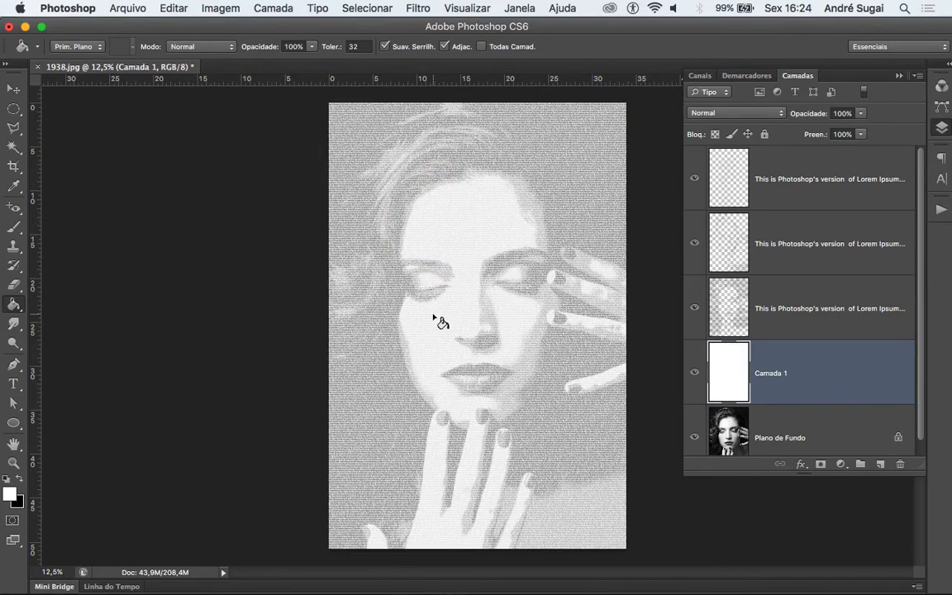
# Collapse the layer list and examine the lettering around the closed eye and cheek up close, up to 200%, then at overview size.
pyautogui.press('z')
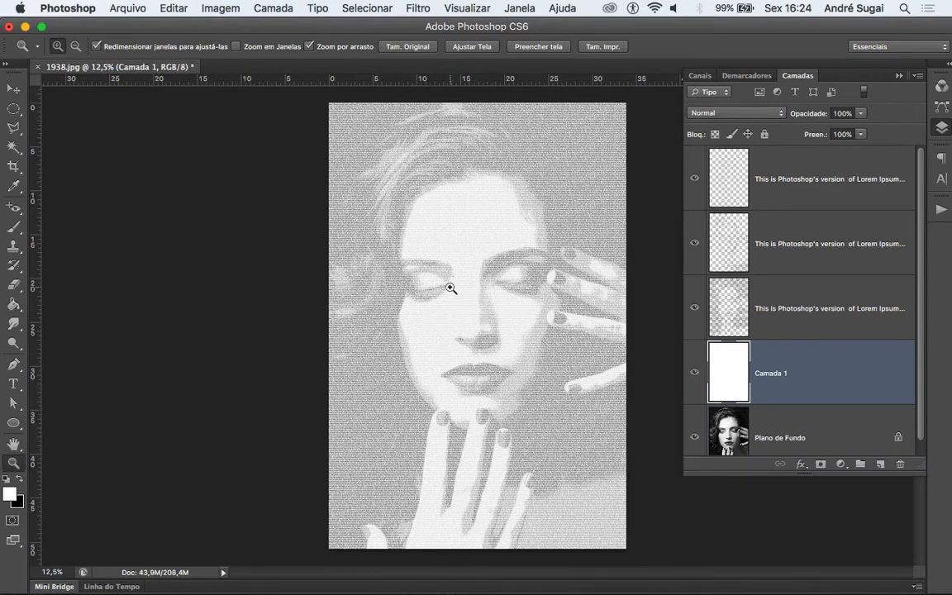
pyautogui.click(899, 75)
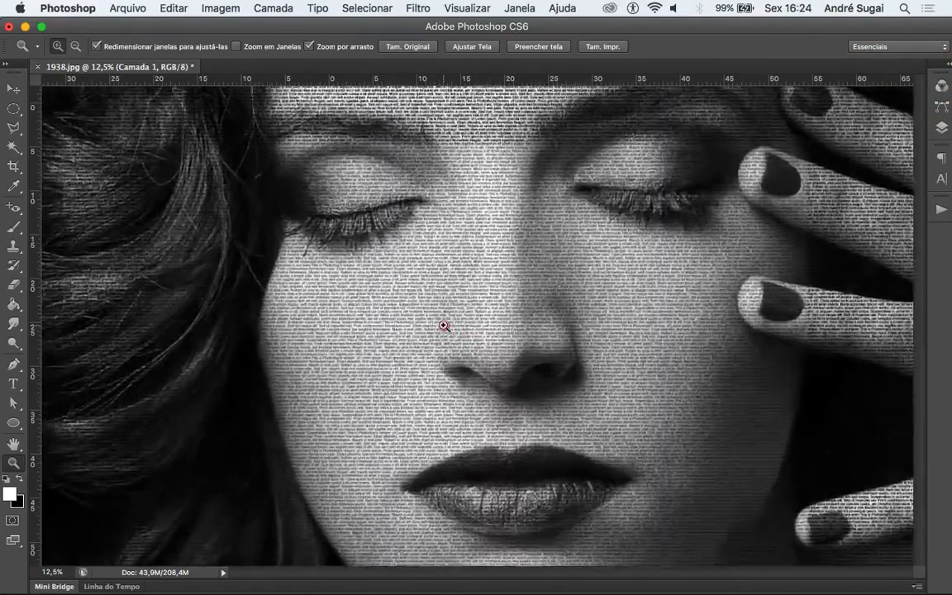
pyautogui.click(444, 326)
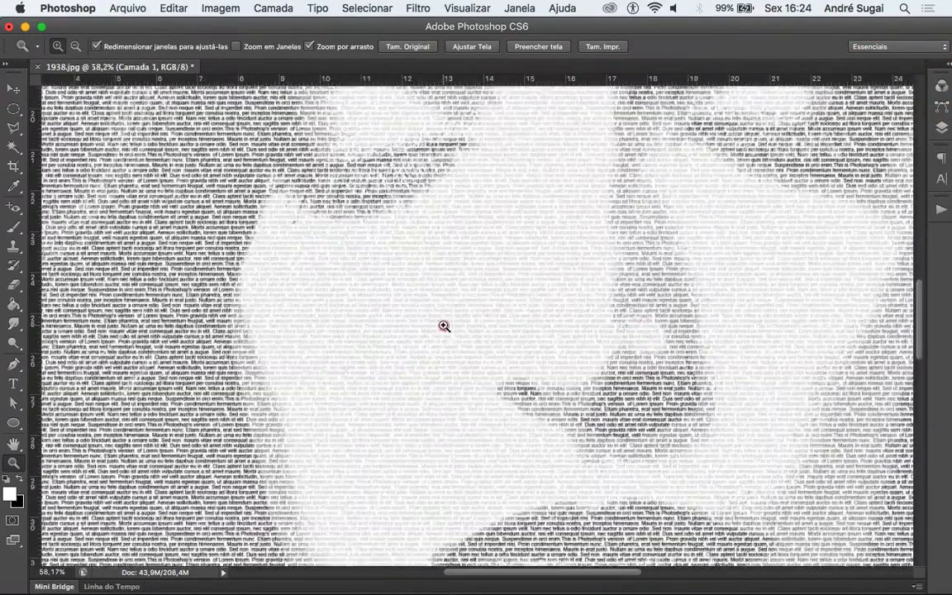
pyautogui.click(444, 326)
pyautogui.click(373, 219)
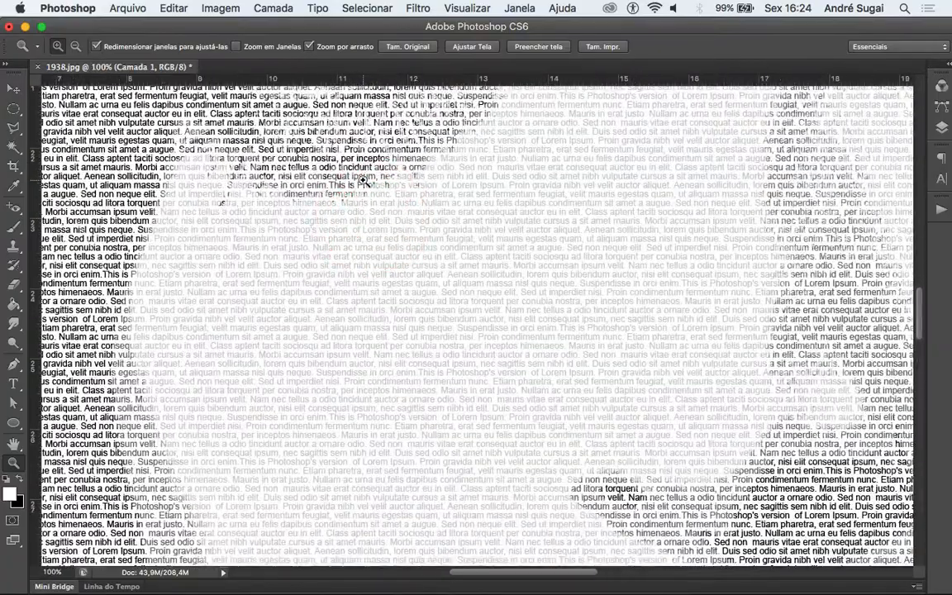
pyautogui.click(361, 180)
pyautogui.press('alt')
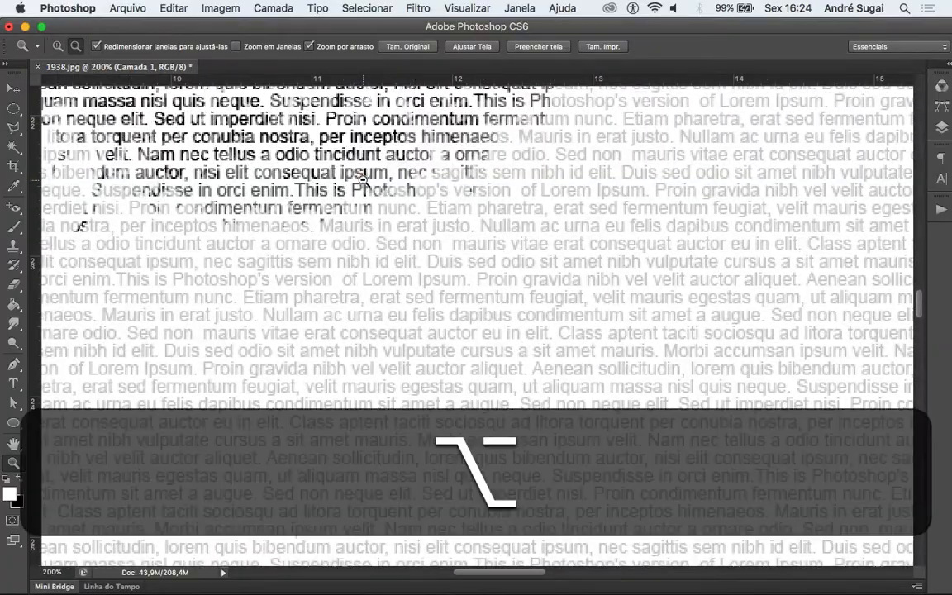
pyautogui.keyDown('alt'); pyautogui.click(361, 180); pyautogui.keyUp('alt')
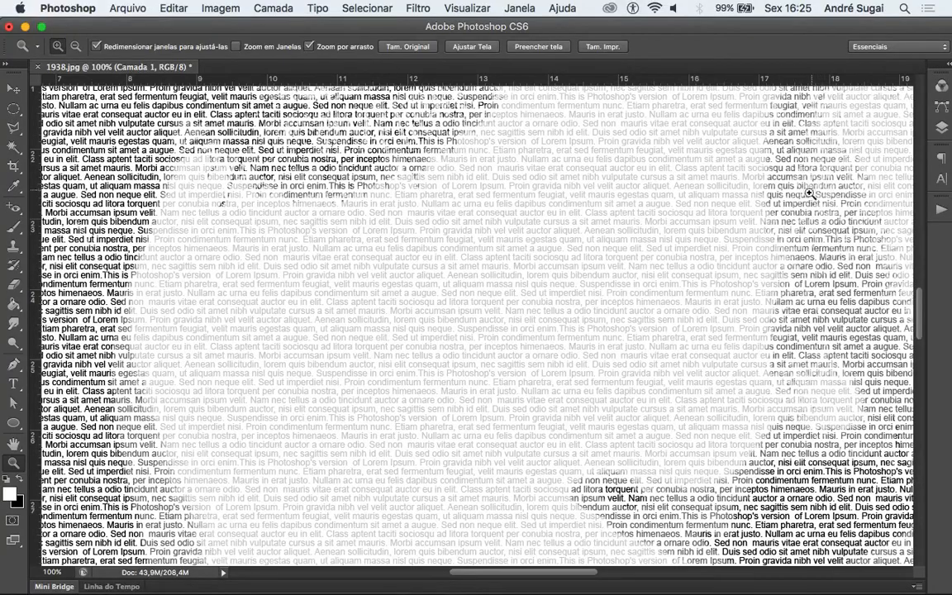
pyautogui.keyDown('alt'); pyautogui.click(398, 333); pyautogui.keyUp('alt')
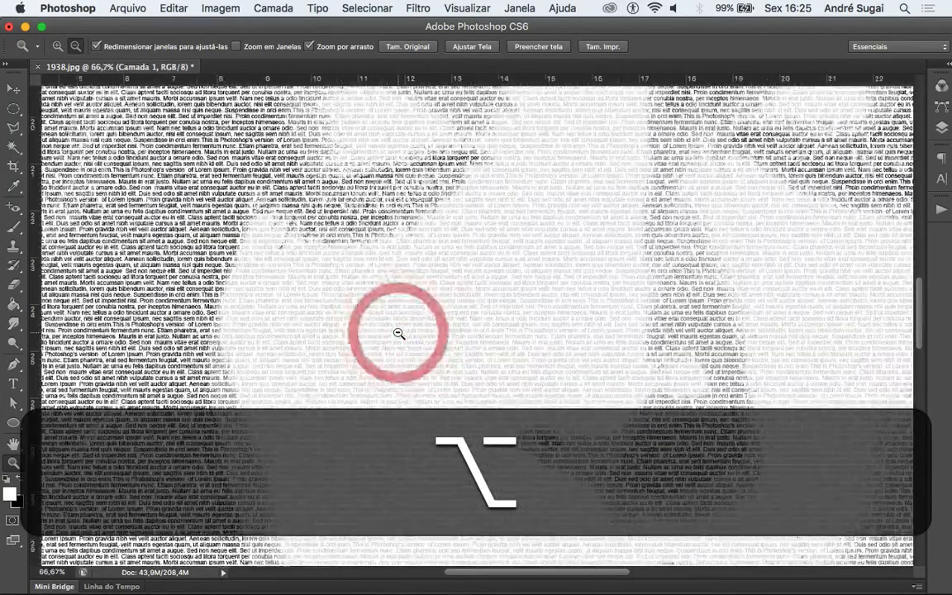
pyautogui.keyDown('alt'); pyautogui.click(399, 333); pyautogui.keyUp('alt')
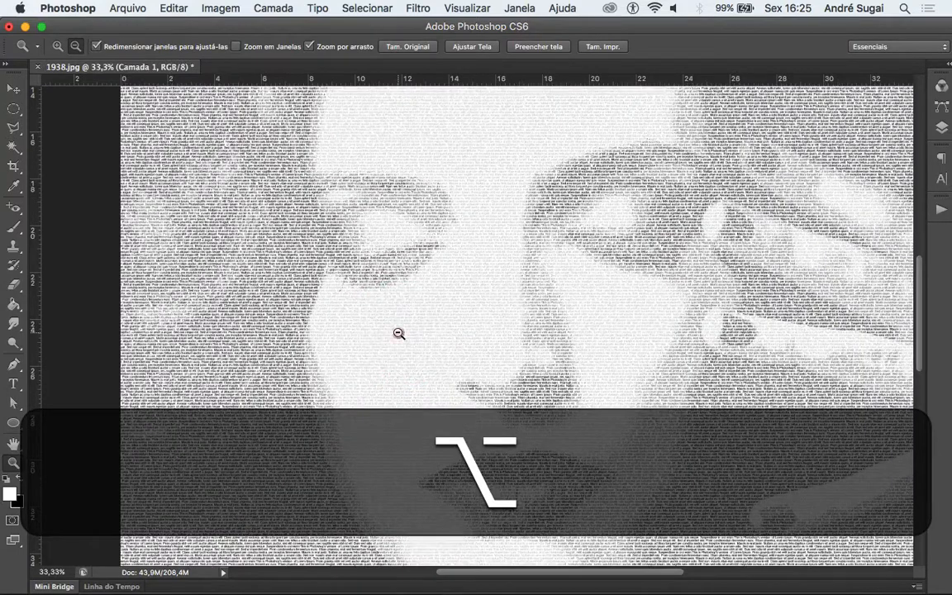
pyautogui.keyDown('alt'); pyautogui.click(398, 333); pyautogui.keyUp('alt')
pyautogui.keyDown('alt'); pyautogui.click(398, 333); pyautogui.keyUp('alt')
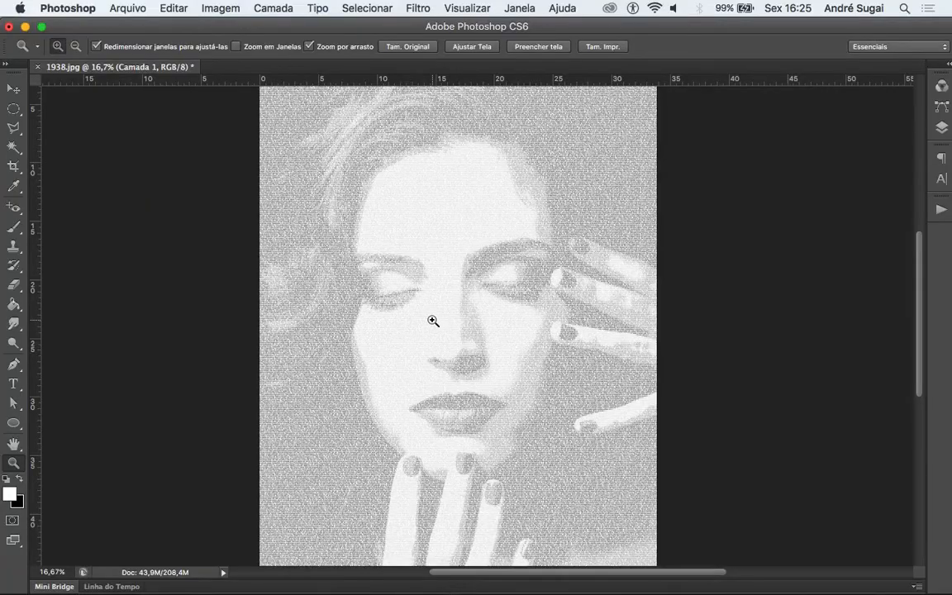
# Examine the black text in the dark hair beside the face, the whole portrait, and the tonal transition on the cheek beside the nose.
pyautogui.click(321, 376)
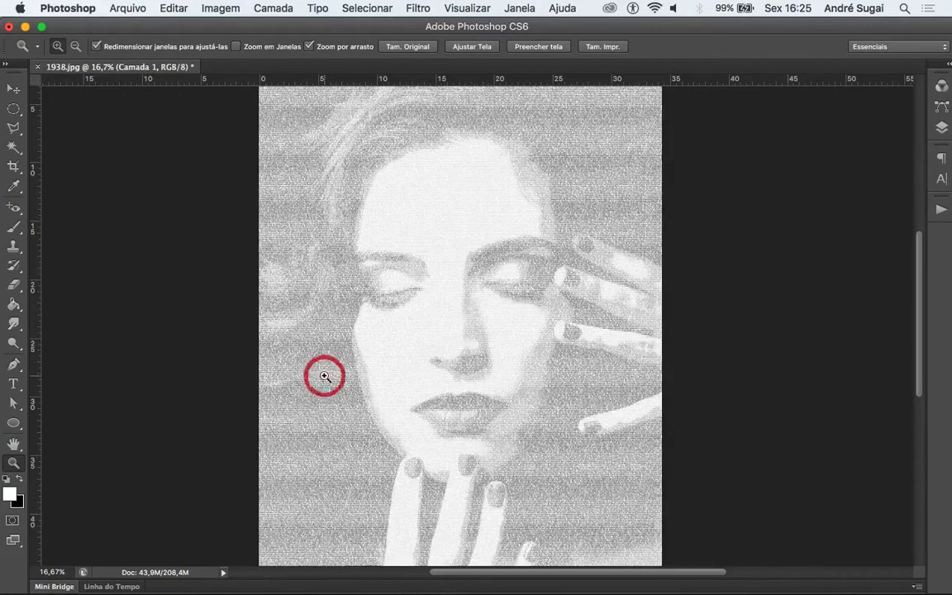
pyautogui.click(325, 376)
pyautogui.click(325, 377)
pyautogui.click(325, 376)
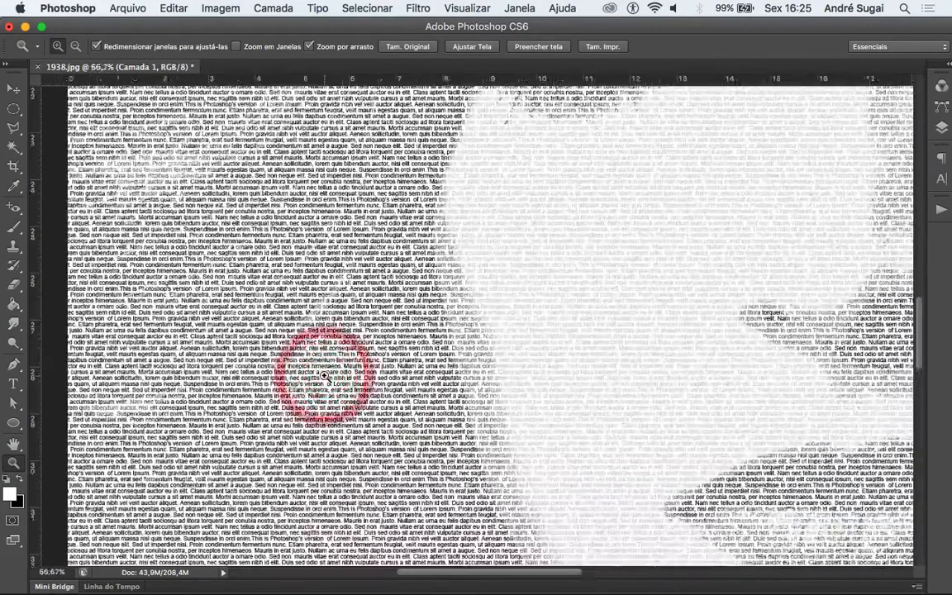
pyautogui.click(325, 376)
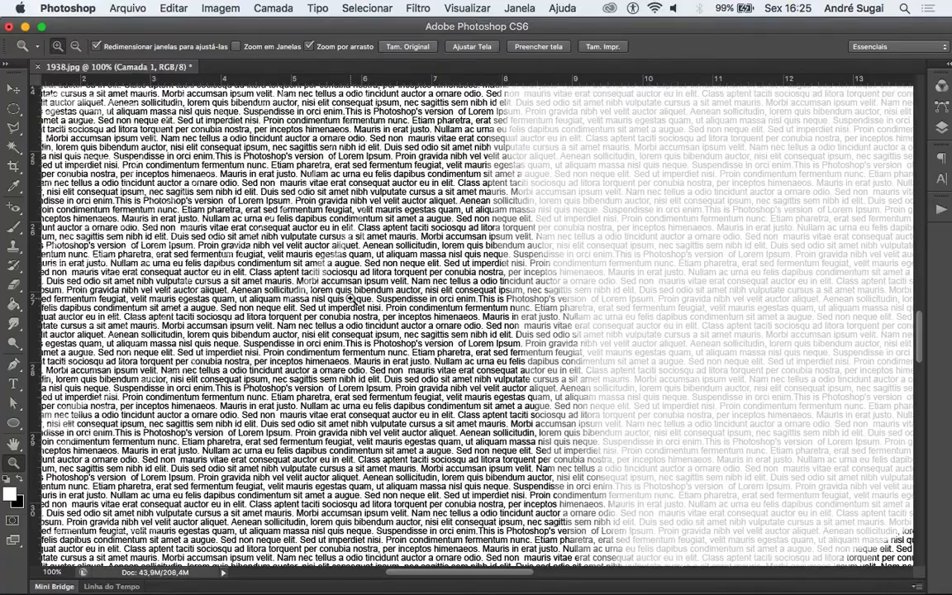
pyautogui.keyDown('alt'); pyautogui.click(340, 272); pyautogui.keyUp('alt')
pyautogui.keyDown('alt'); pyautogui.click(340, 272); pyautogui.keyUp('alt')
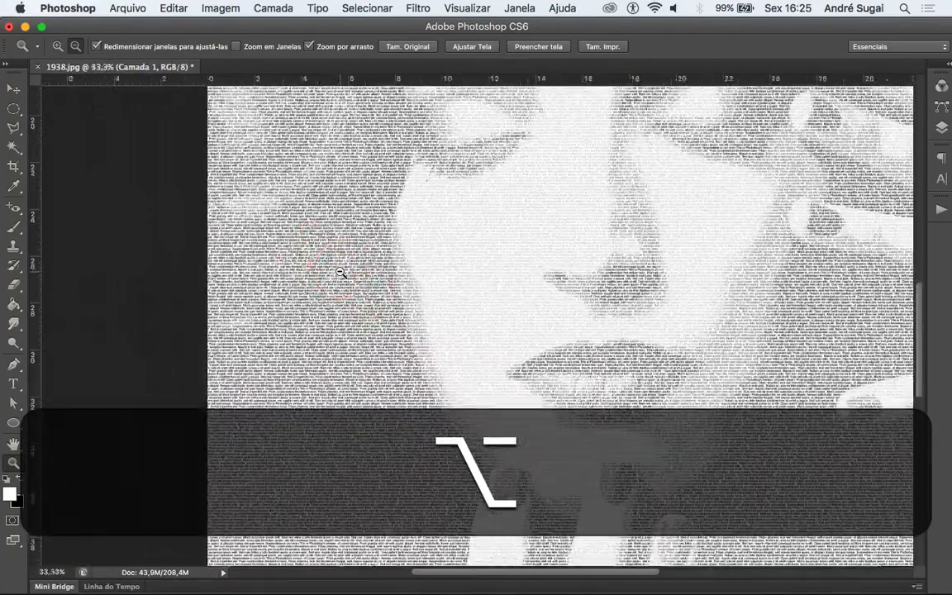
pyautogui.keyDown('alt'); pyautogui.click(340, 272); pyautogui.keyUp('alt')
pyautogui.keyDown('alt'); pyautogui.click(340, 272); pyautogui.keyUp('alt')
pyautogui.keyDown('alt'); pyautogui.click(340, 272); pyautogui.keyUp('alt')
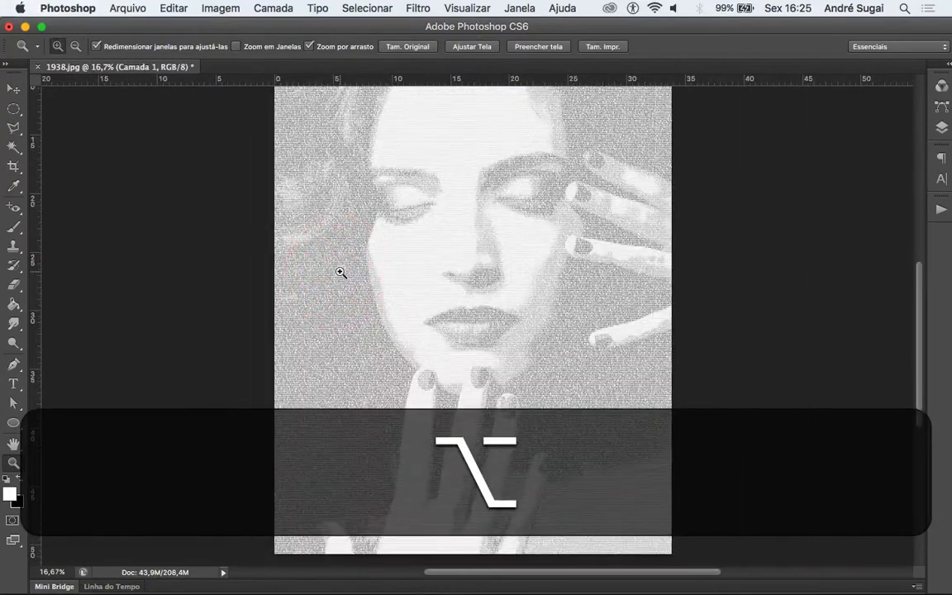
pyautogui.keyDown('alt'); pyautogui.click(338, 270); pyautogui.keyUp('alt')
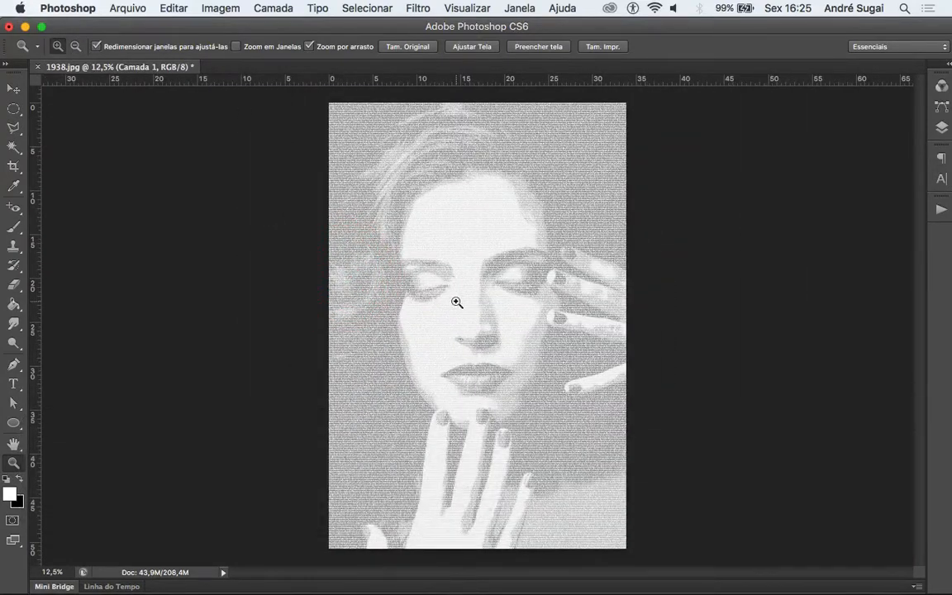
pyautogui.click(518, 334)
pyautogui.click(518, 334)
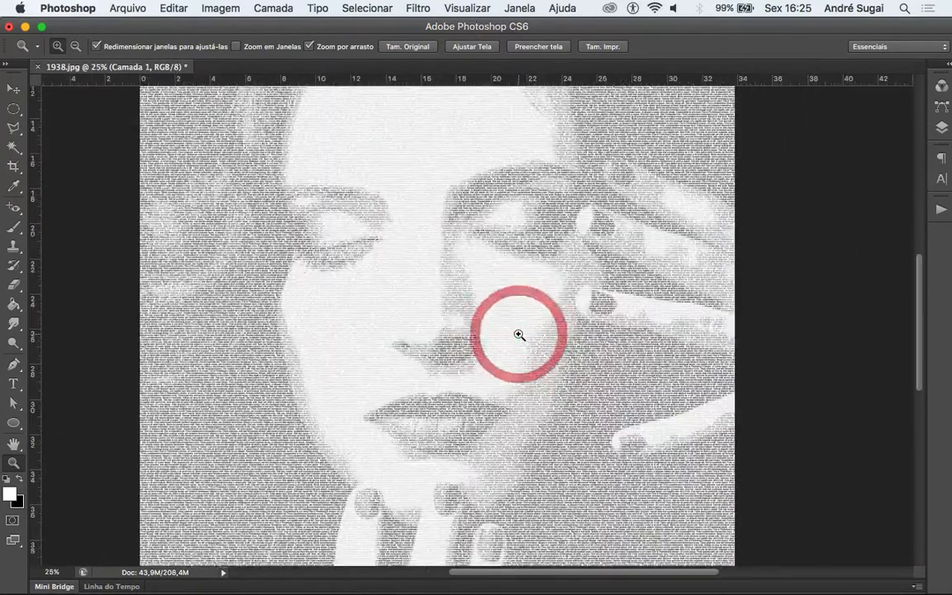
pyautogui.click(519, 334)
pyautogui.click(518, 334)
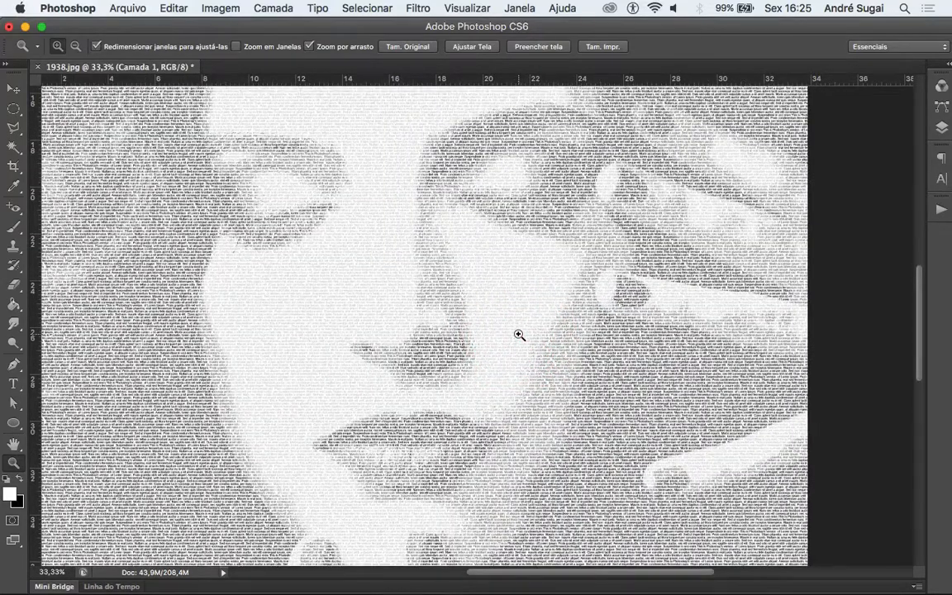